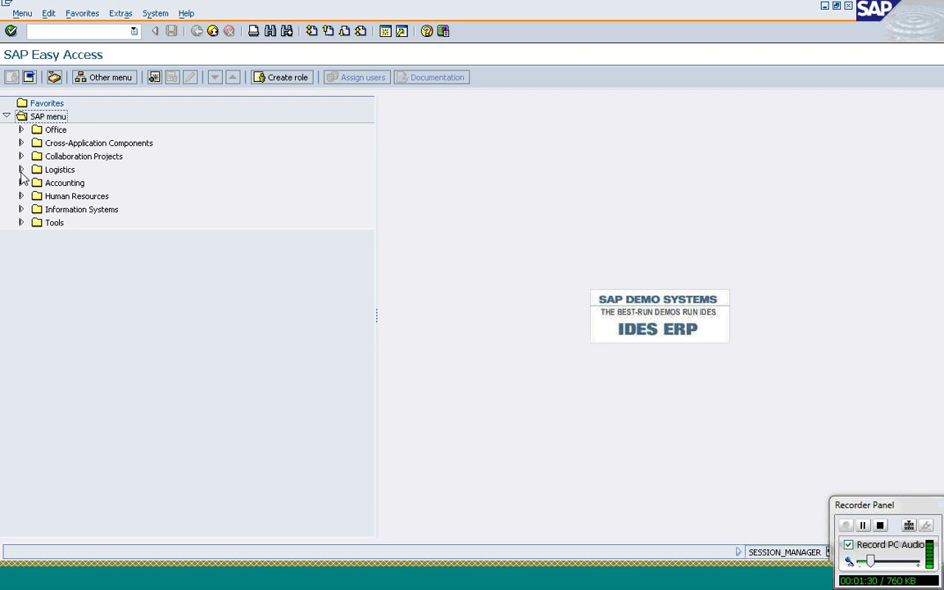
- Expand Logistics, Sales and Distribution, Sales, and Inquiry in the SAP menu and select the inquiry's Create entry
left_click(22, 171)
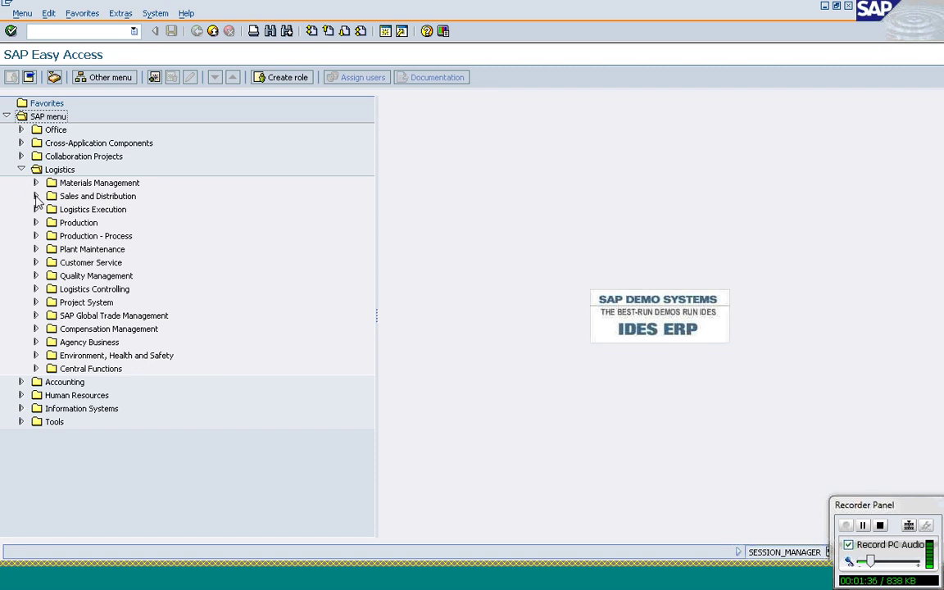
left_click(36, 196)
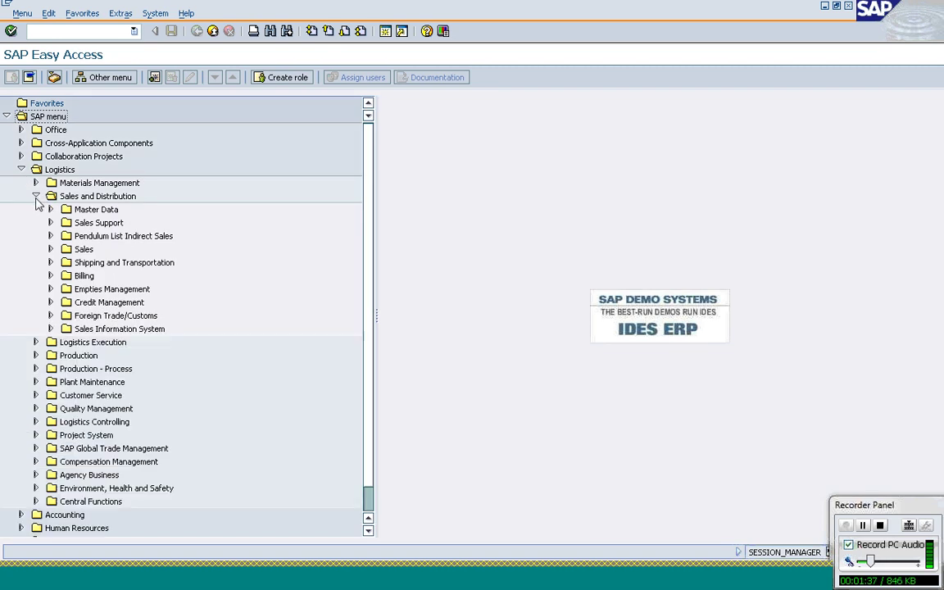
left_click(50, 250)
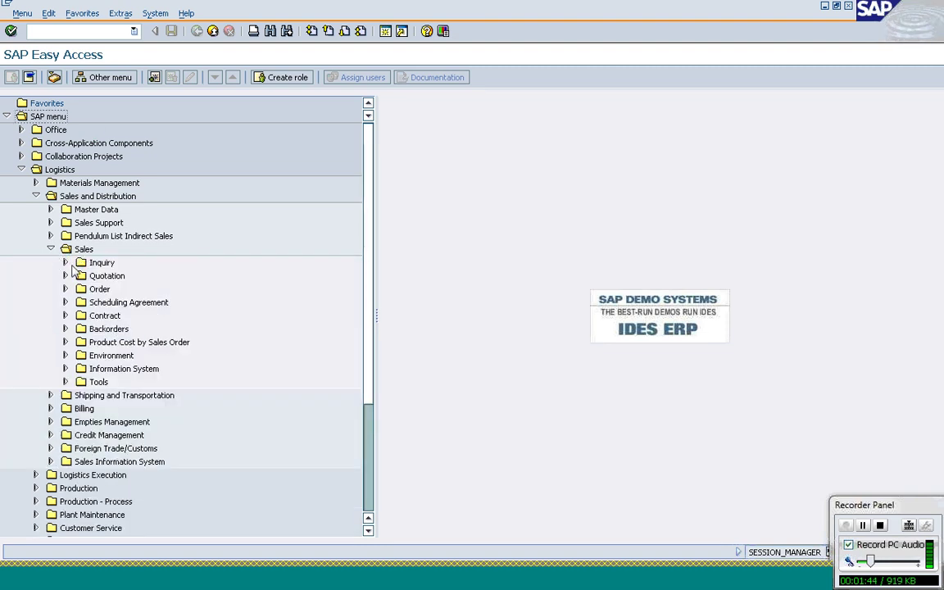
left_click(66, 263)
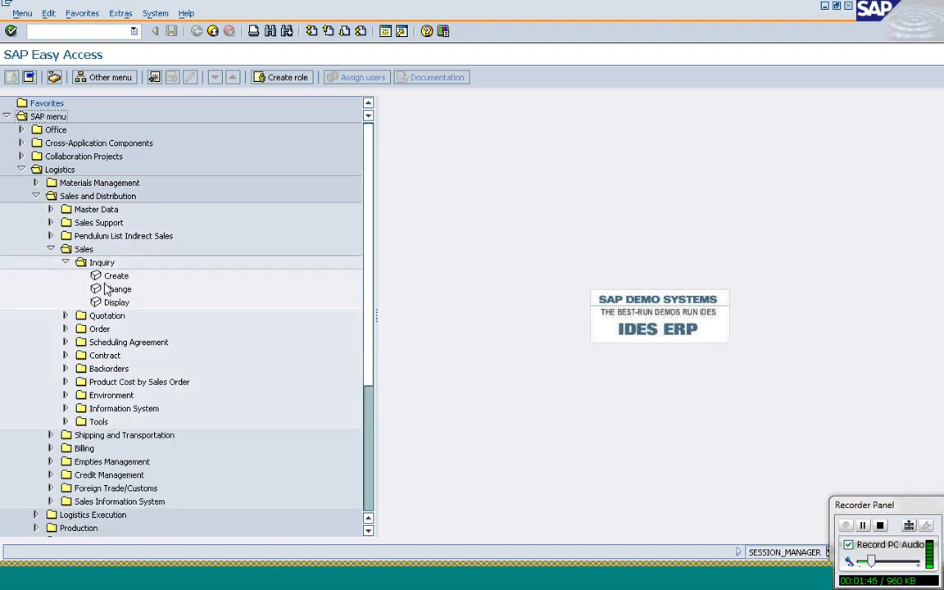
left_click(112, 278)
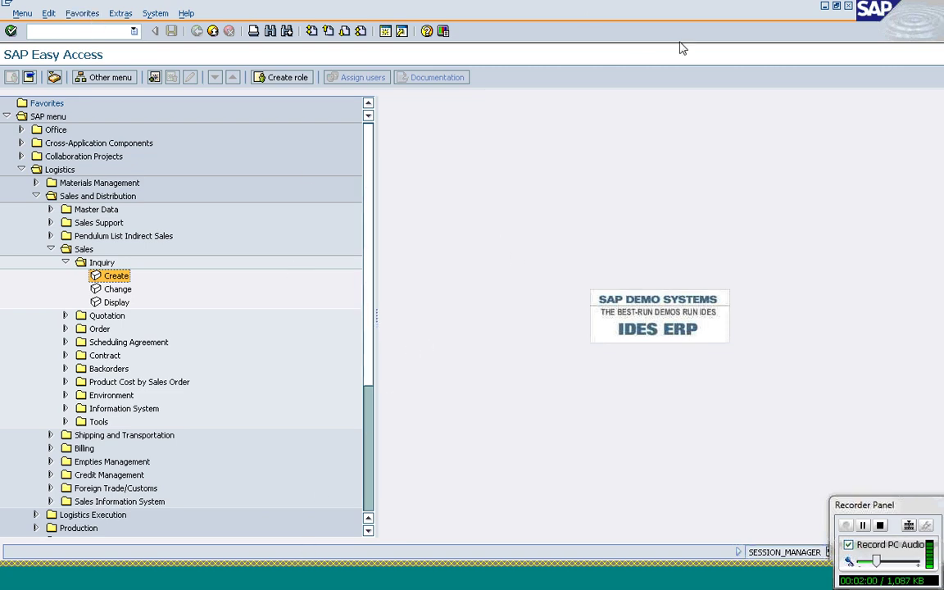
key("Return")
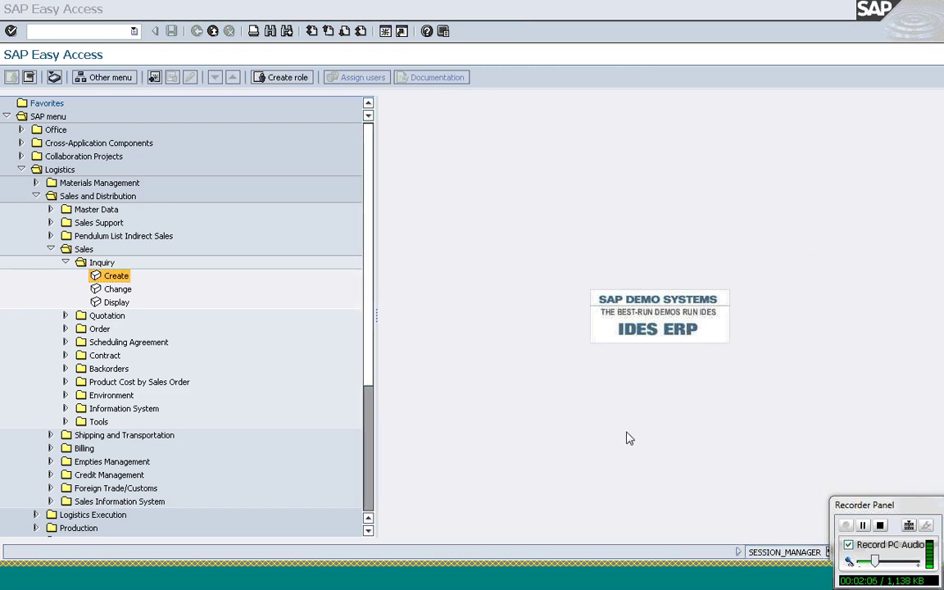
left_click(275, 582)
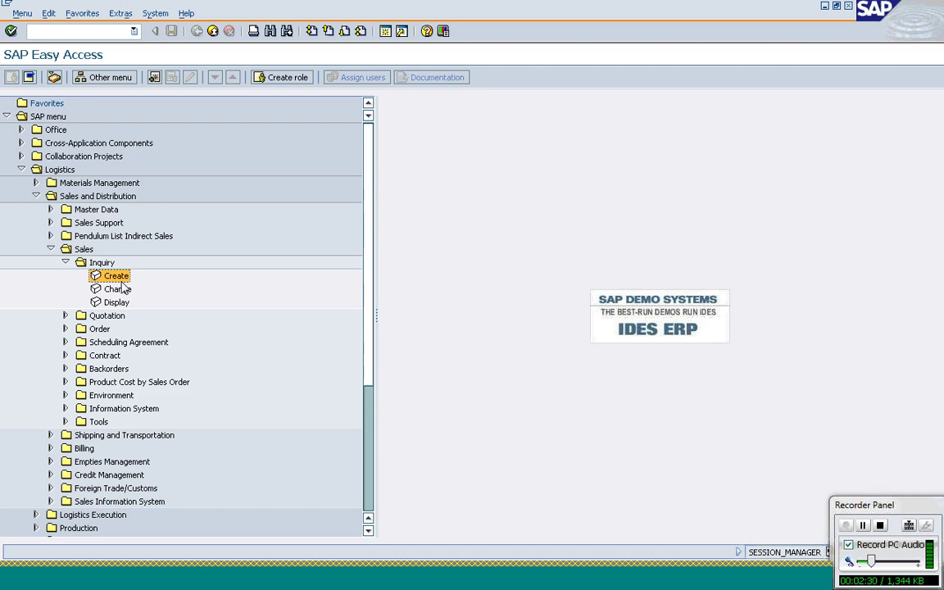
- Set the SAP Easy Access menu to display technical names
left_click(119, 14)
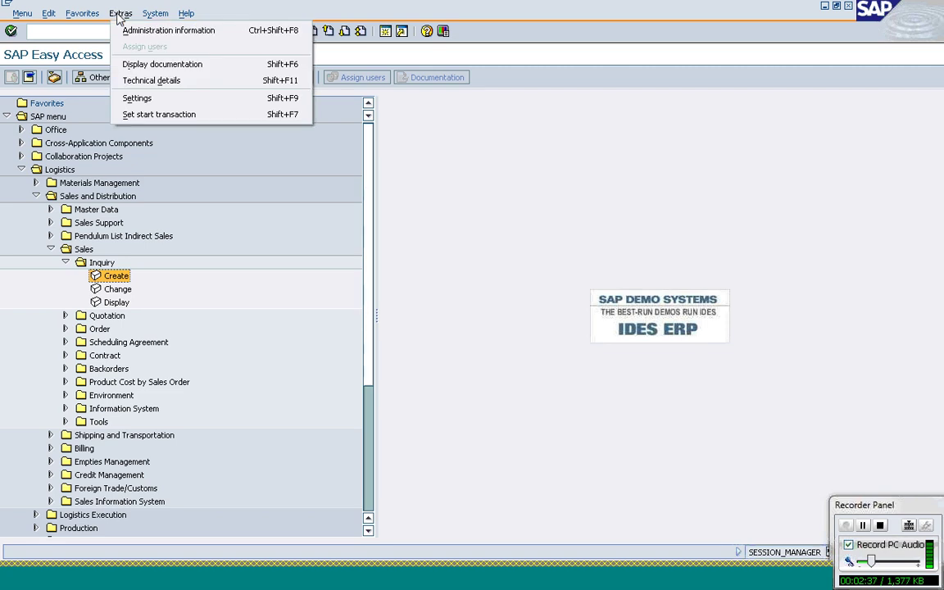
left_click(129, 99)
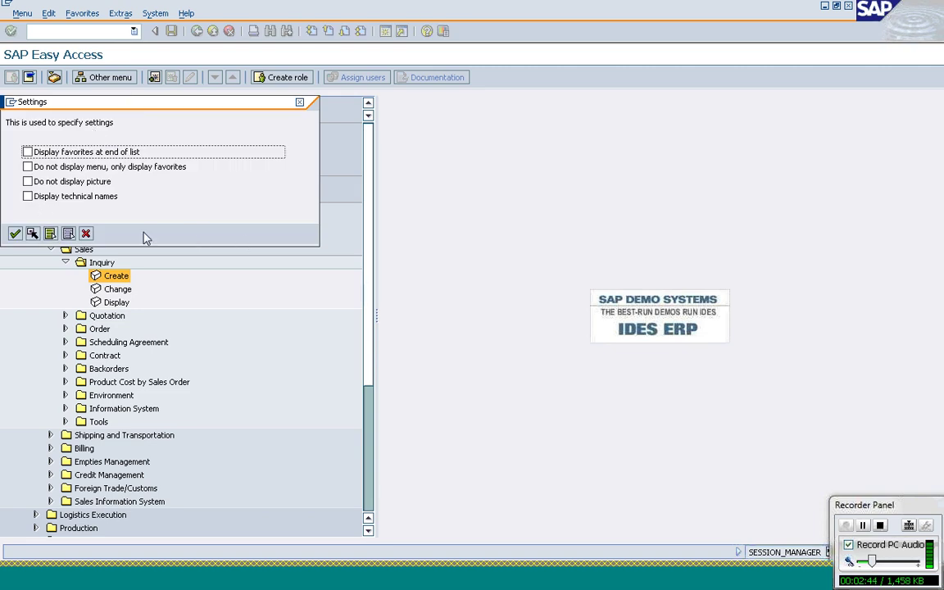
left_click(28, 197)
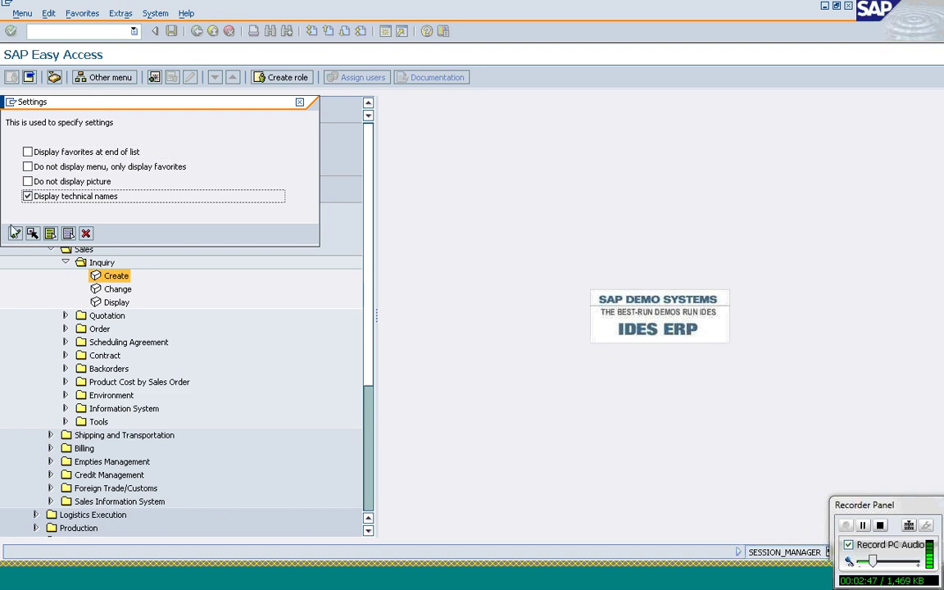
left_click(14, 234)
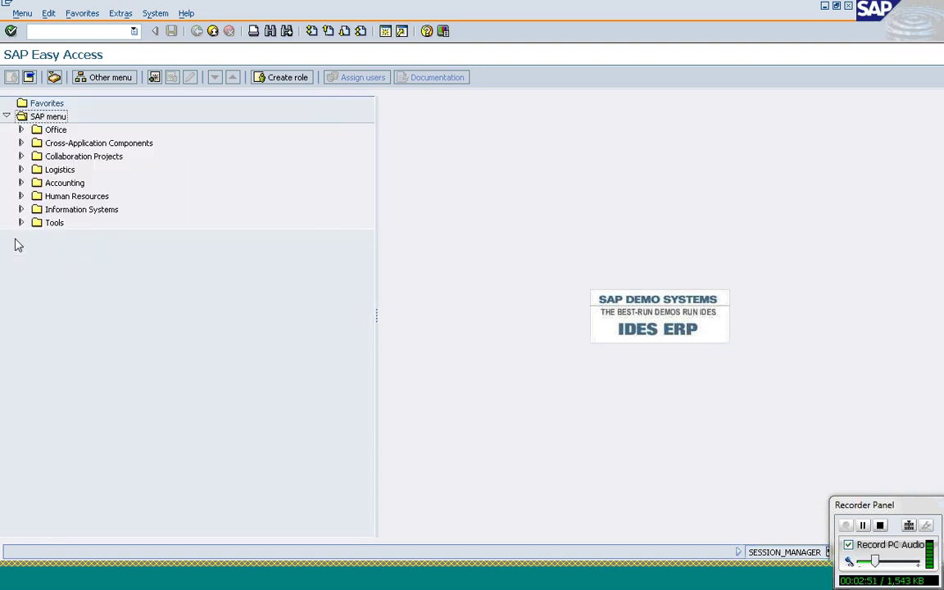
- Open the VA11 Create transaction found under Logistics, Sales and Distribution, Sales, Inquiry
left_click(20, 169)
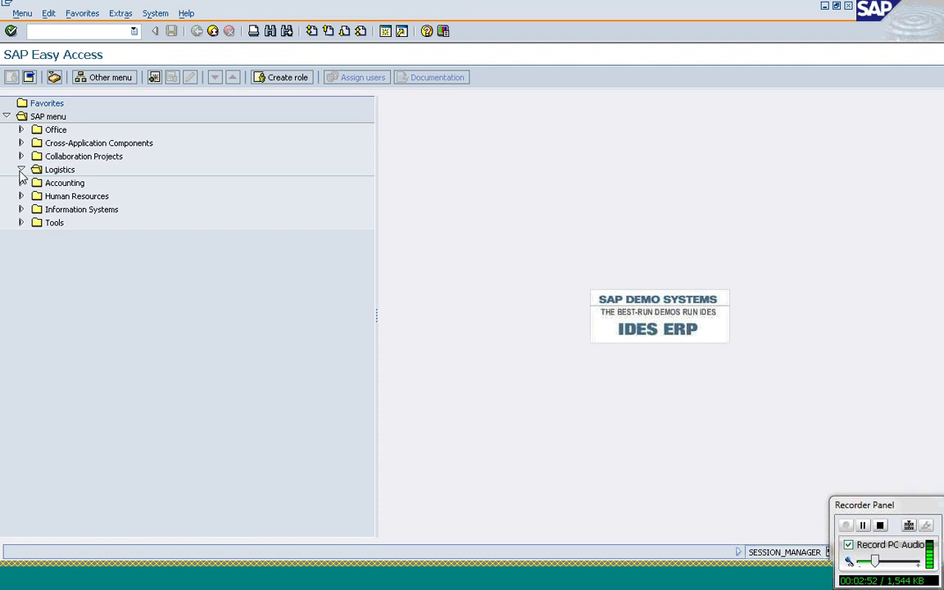
left_click(36, 196)
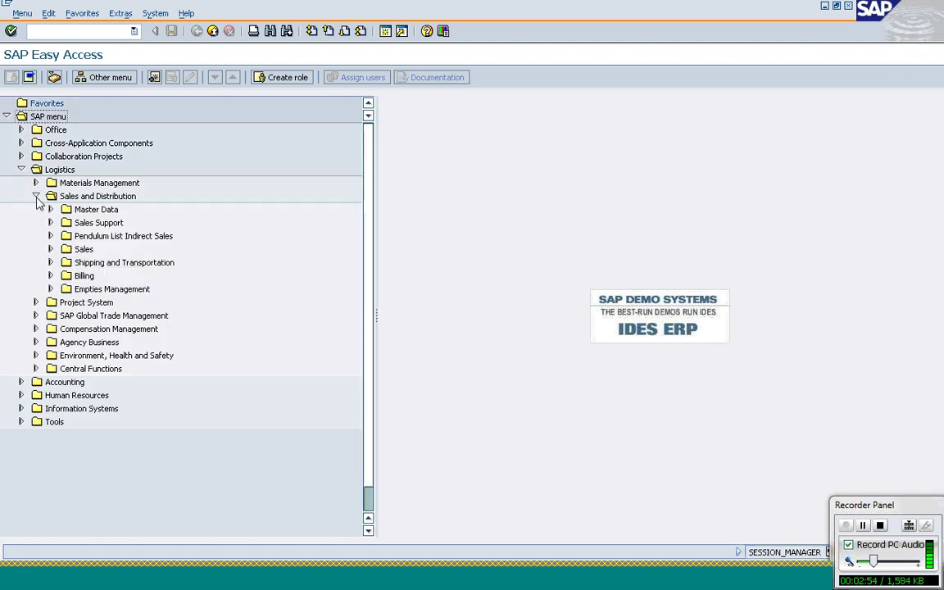
left_click(50, 249)
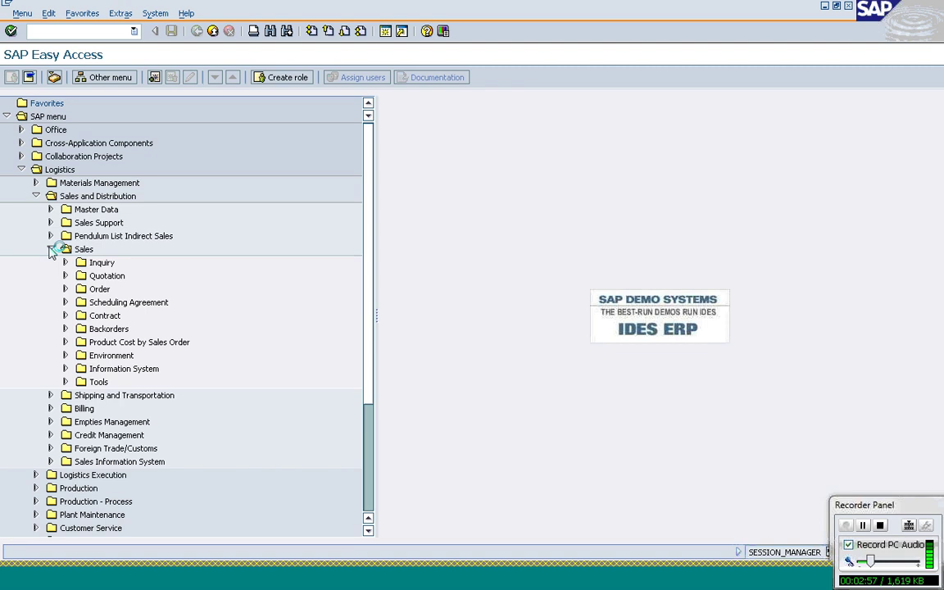
left_click(64, 262)
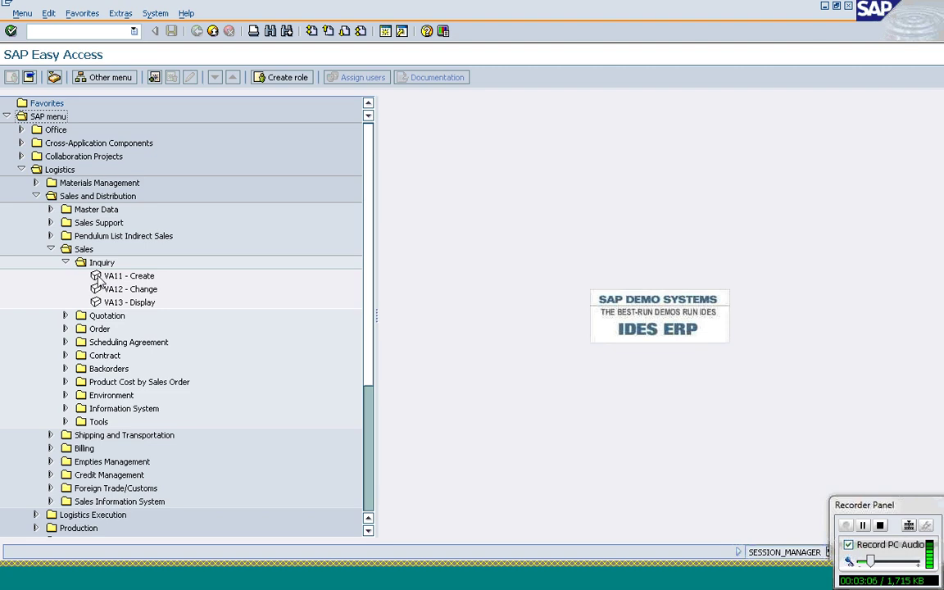
double_click(121, 278)
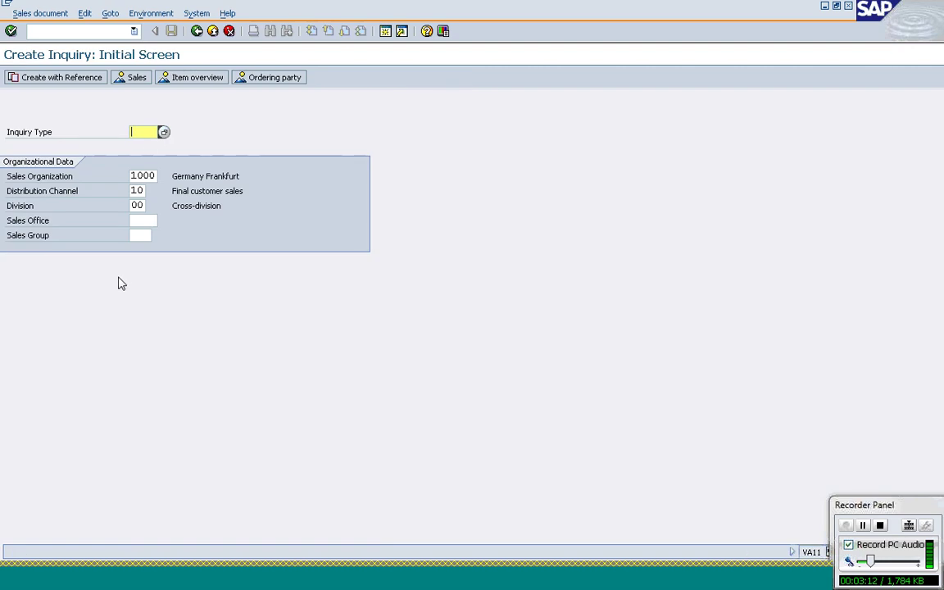
- Choose IN (Inquiry) as the inquiry type and continue to the inquiry overview
type("IN")
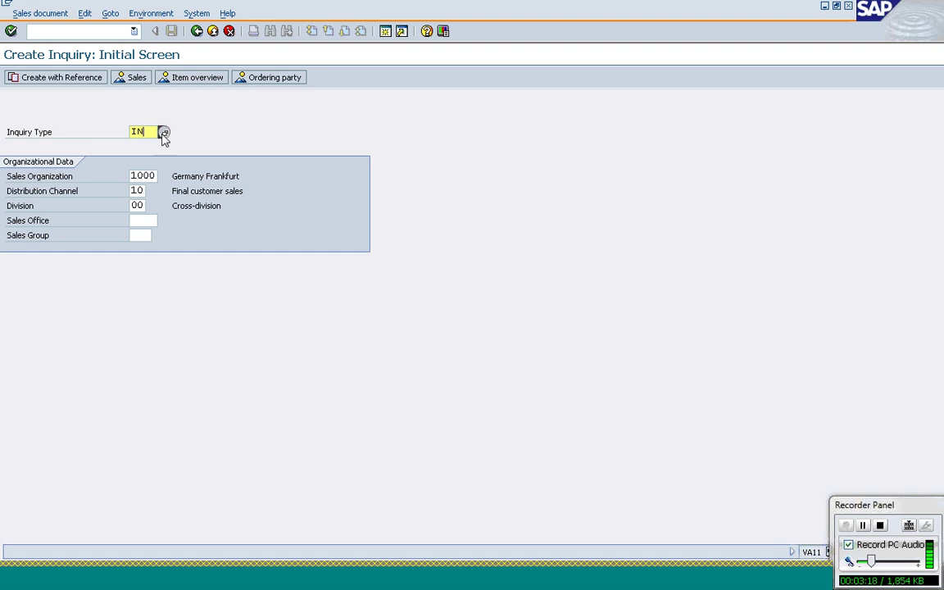
left_click(164, 132)
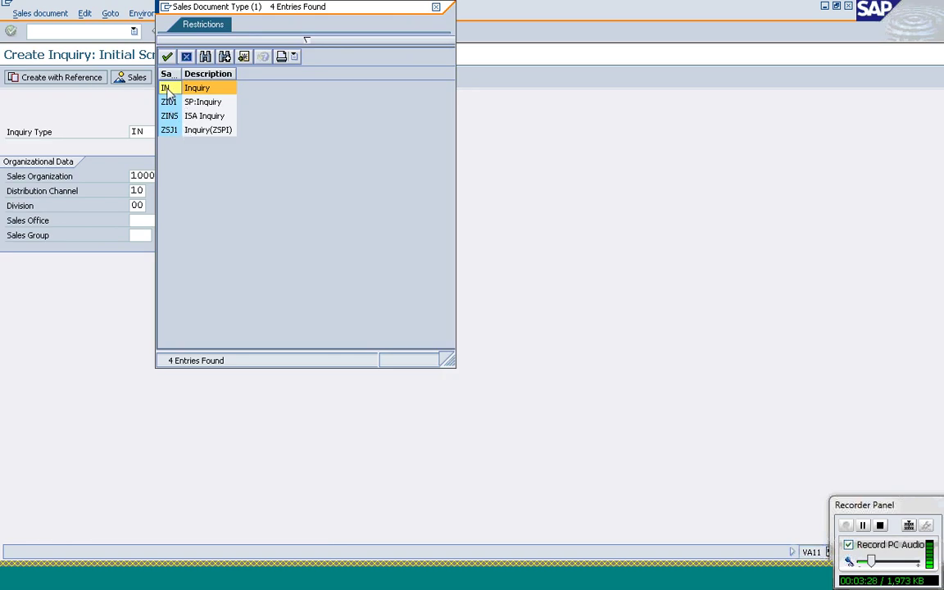
double_click(166, 91)
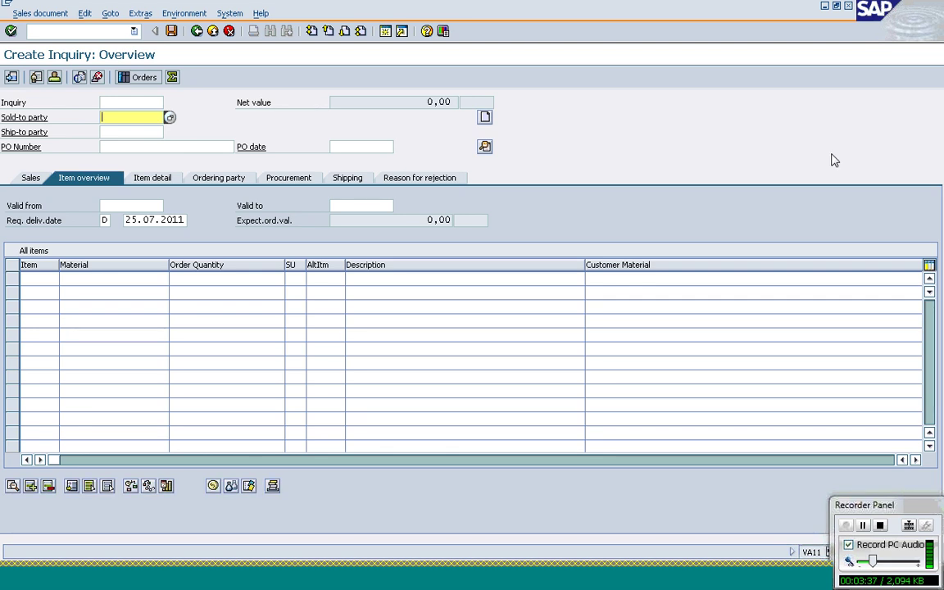
- Enter the customer number as the sold-to party and First Inquiry as the PO number
type("t-")
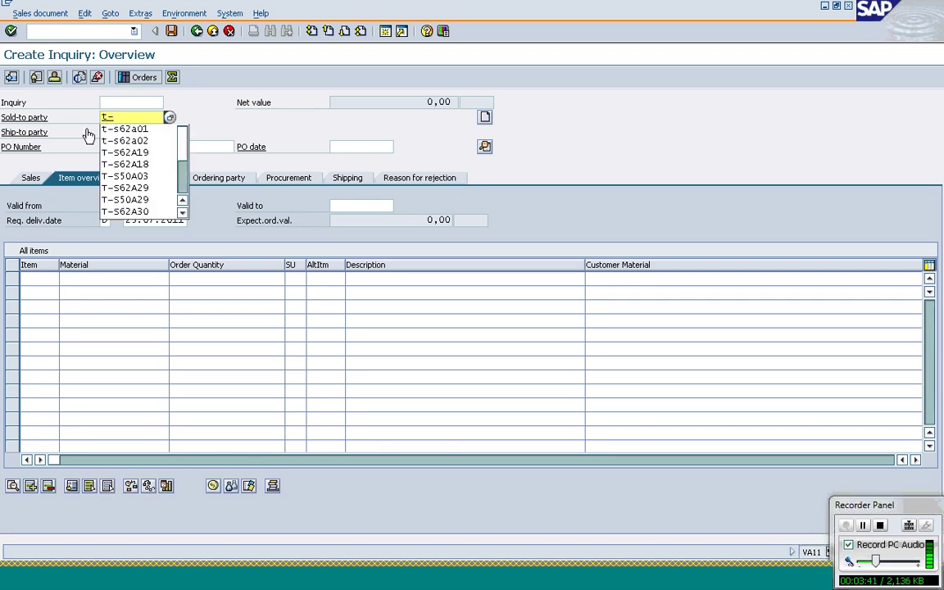
type("s62")
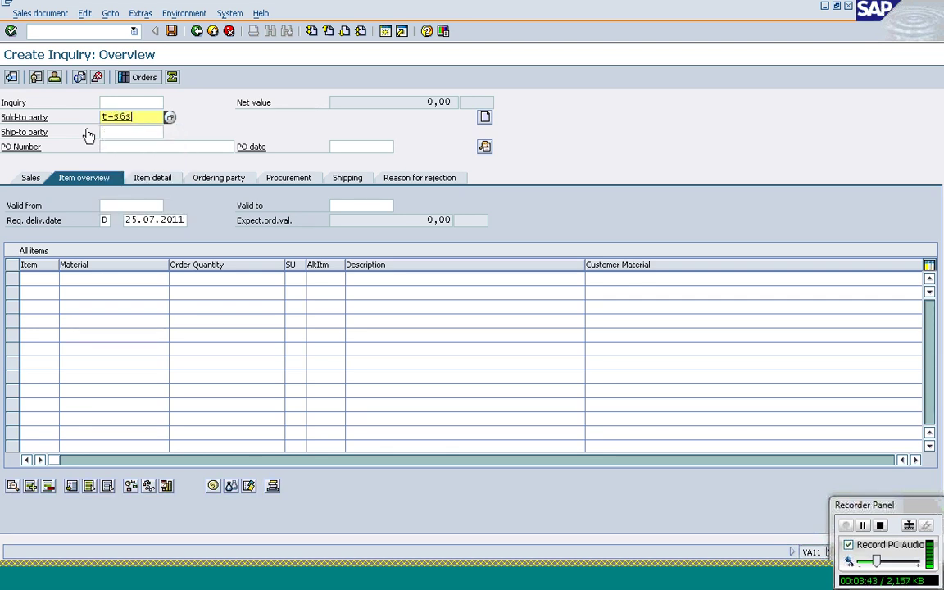
type("a01")
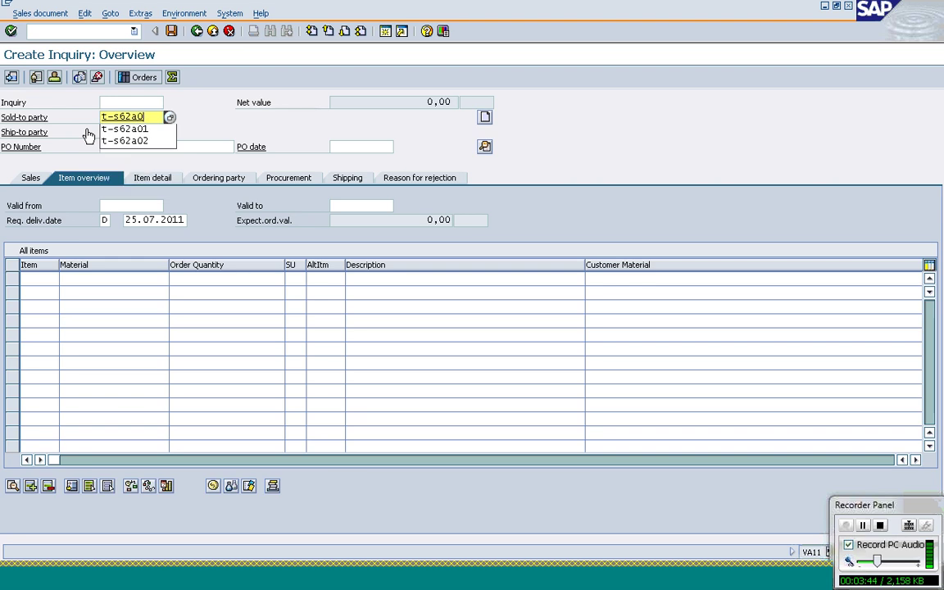
left_click(114, 149)
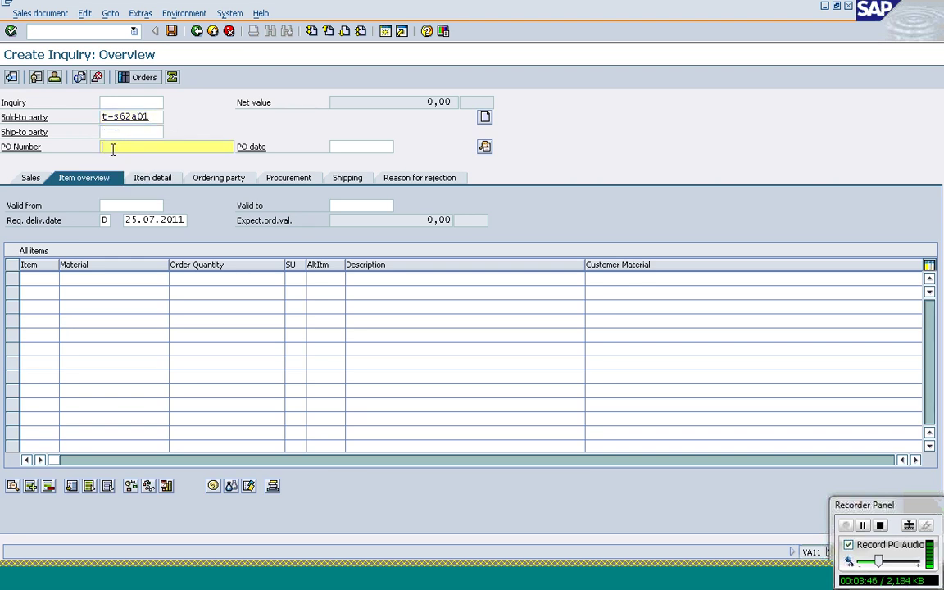
type("First")
type(" E")
type("nquiry")
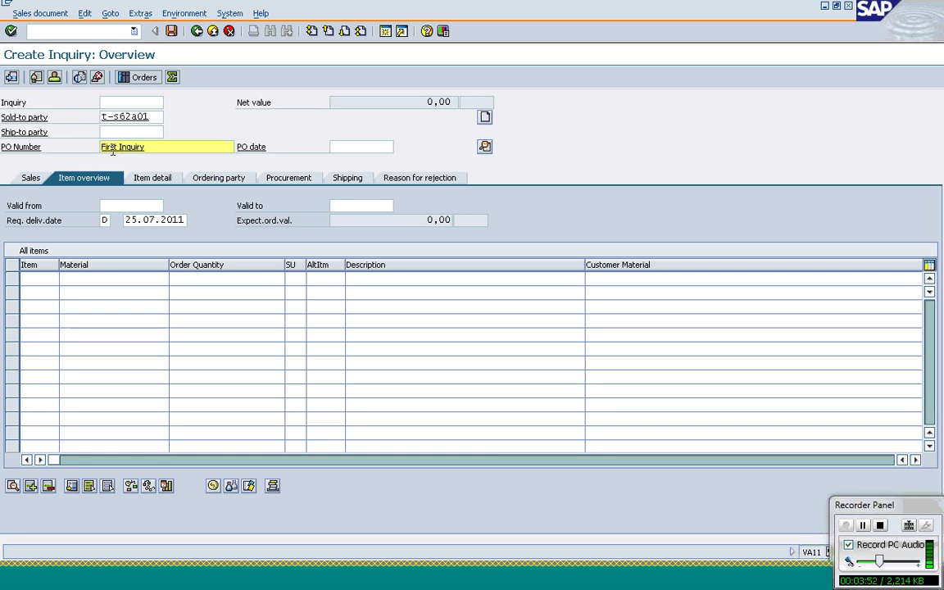
- Enter materials t-at101 and t-at201 in the first two rows of the inquiry's item table
left_click(41, 281)
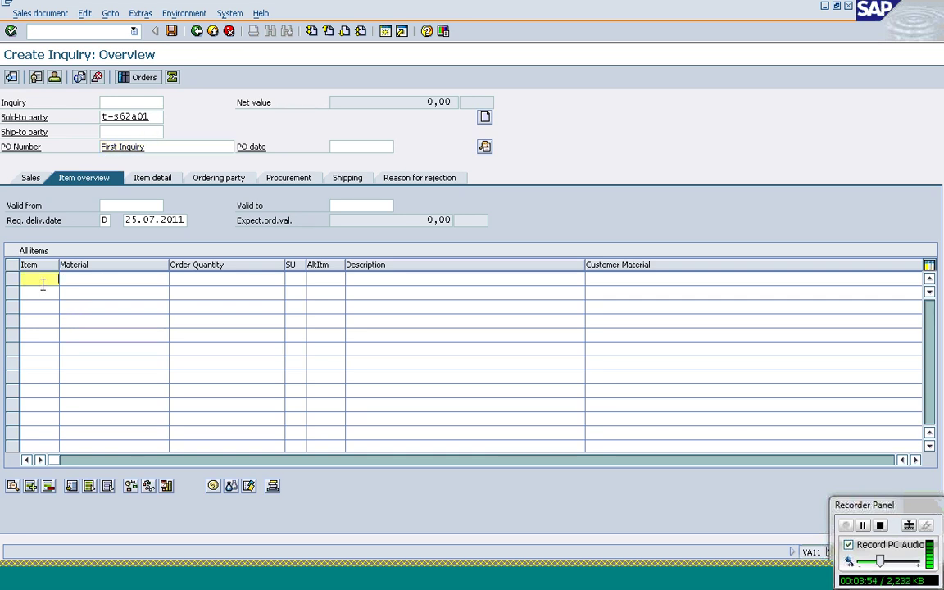
type("1")
left_click(68, 281)
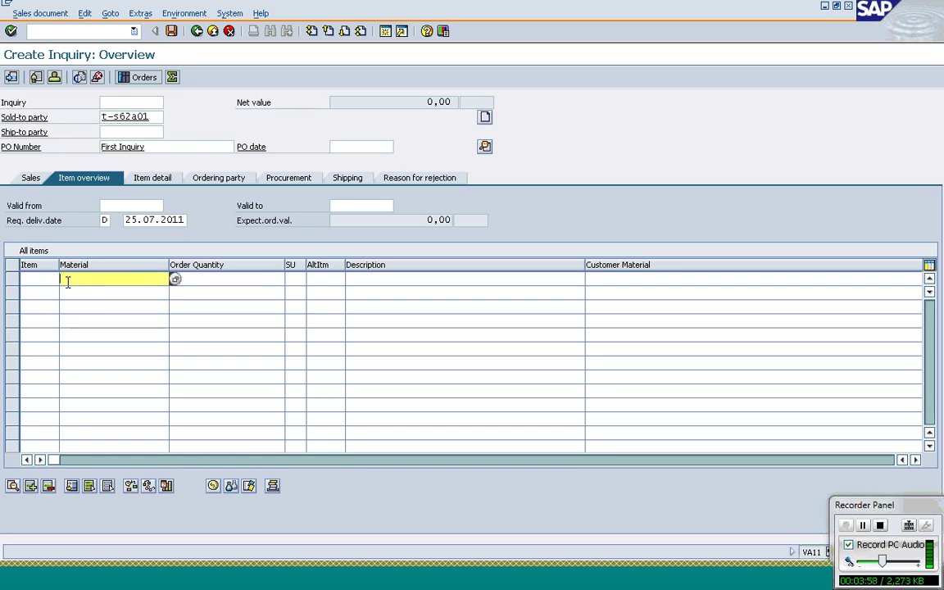
type("t-at101")
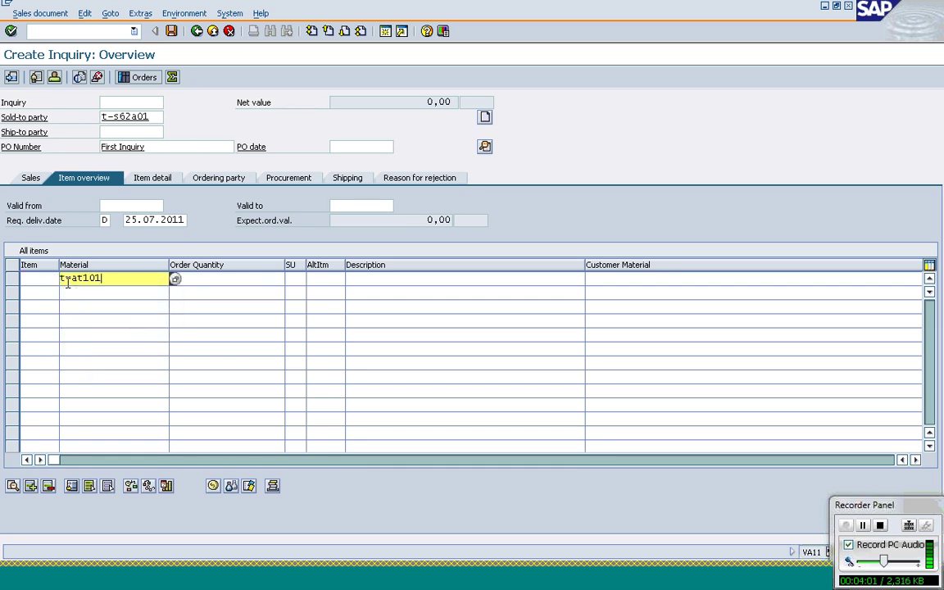
key("Down")
type("t")
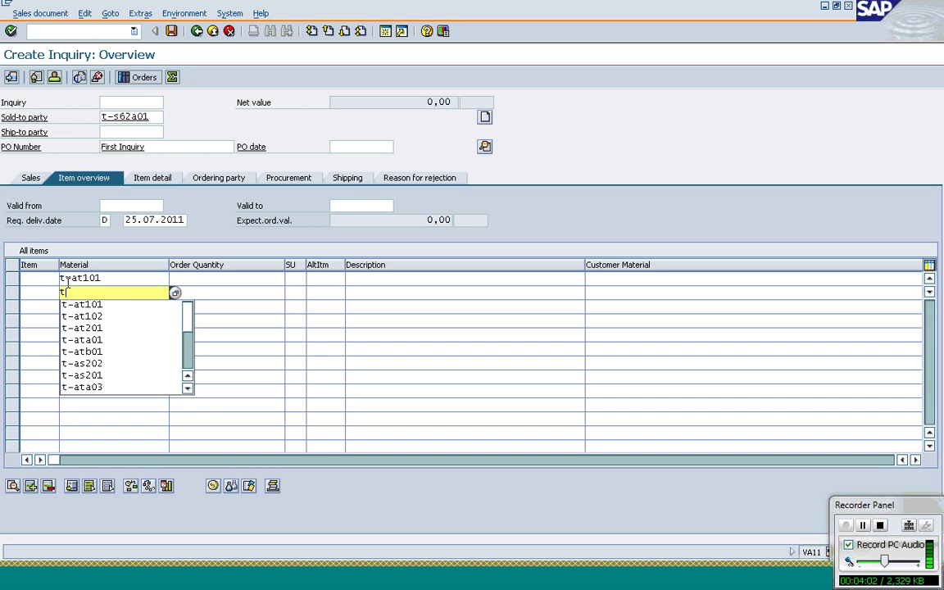
type("-at201")
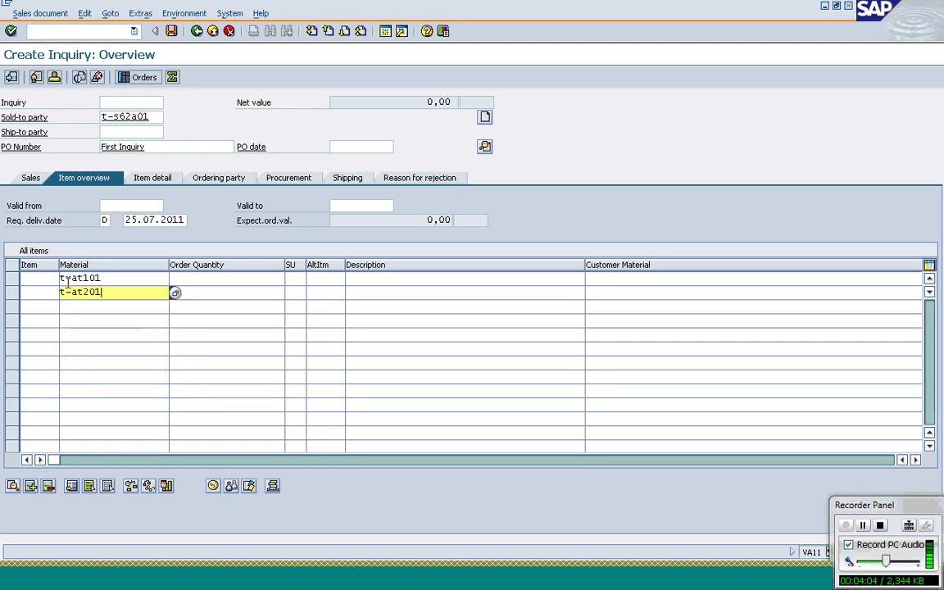
- Set the order quantities to 25 for t-at101 and 50 for t-at201, and confirm the item entries
left_click(223, 281)
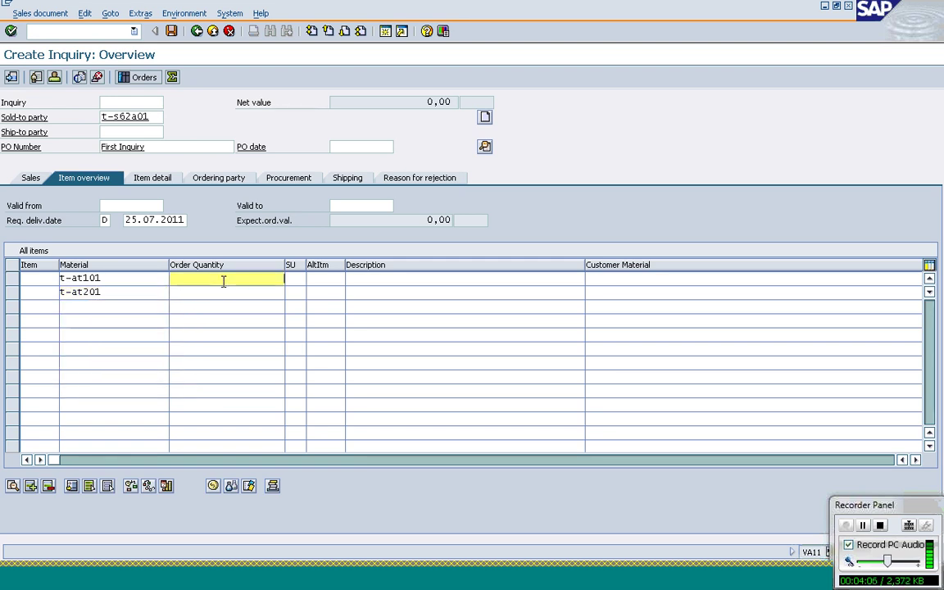
type("2")
key("Down")
key("Up")
key("BackSpace")
key("BackSpace")
type("25")
key("Down")
type("50")
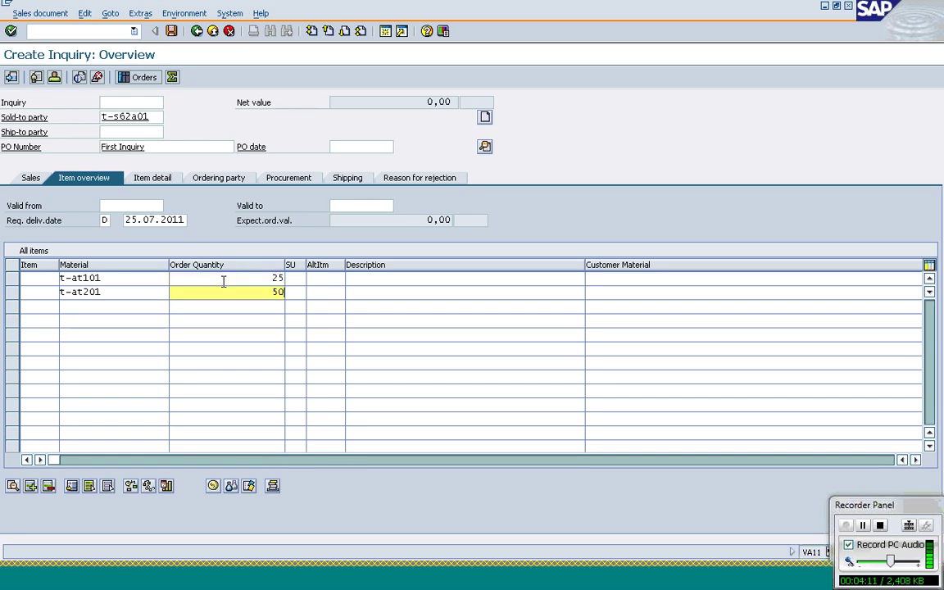
key("Return")
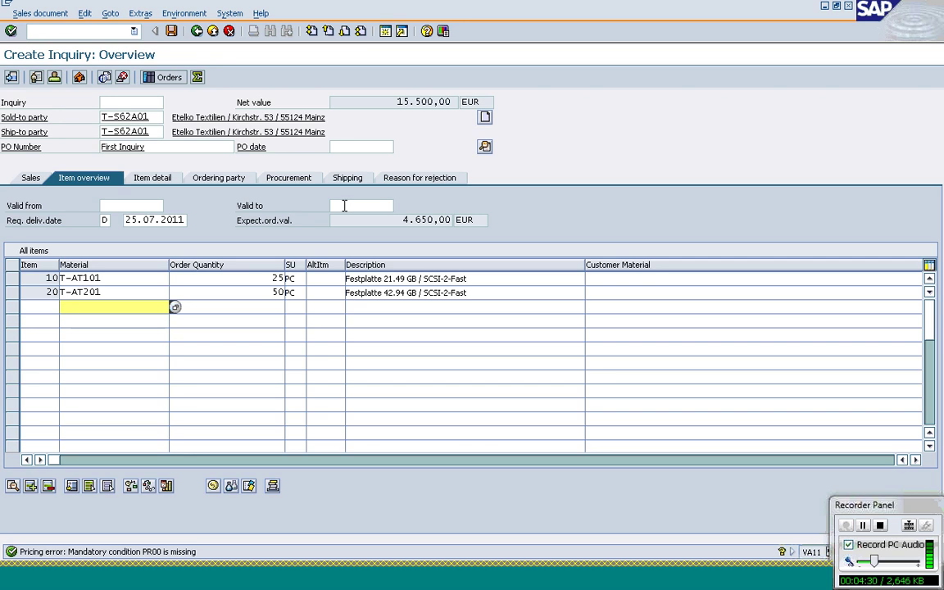
- Add price condition PR00 with an amount of 395 EUR to item 10 (T-AT101) and move on to the following item
left_click(11, 279)
left_click(12, 293)
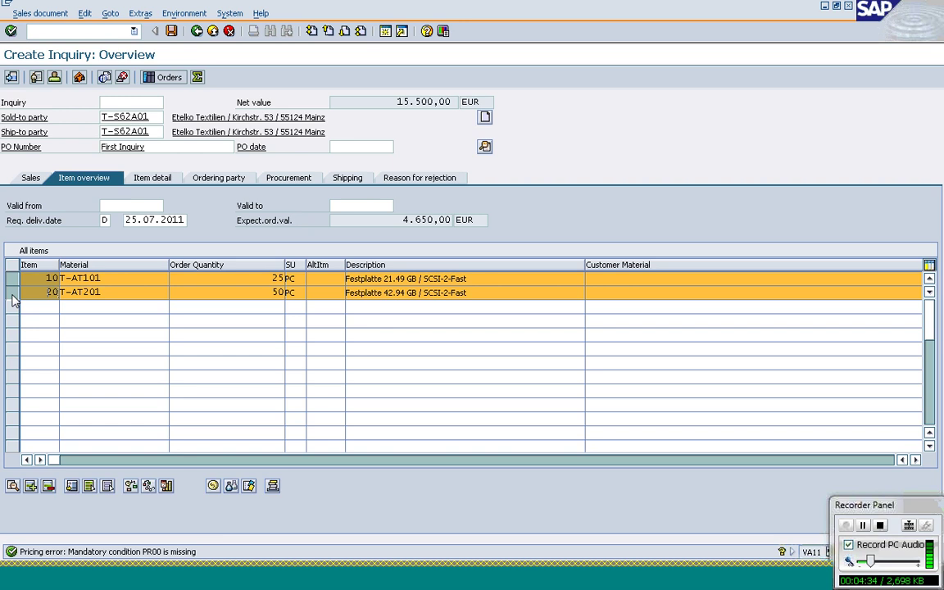
left_click(213, 485)
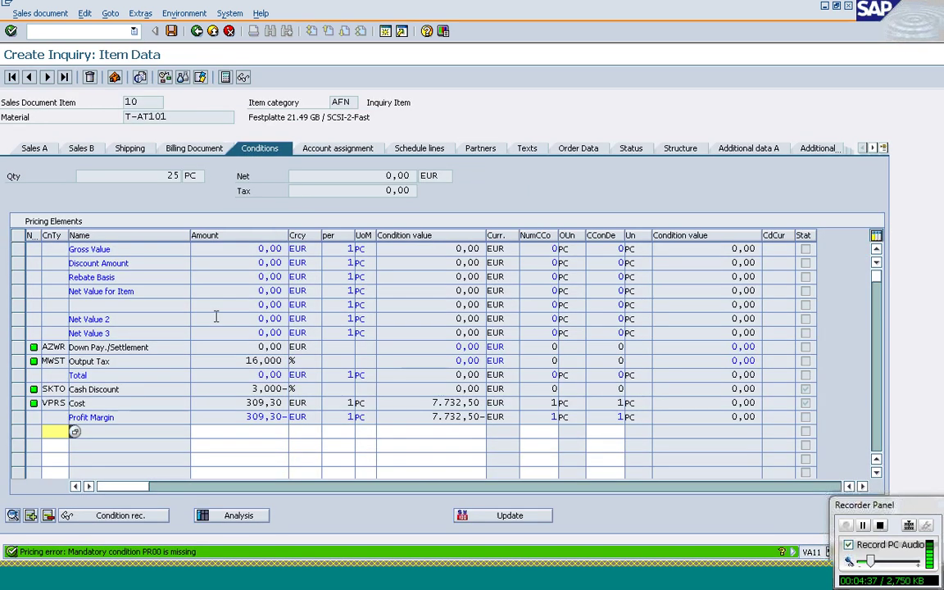
type("PR")
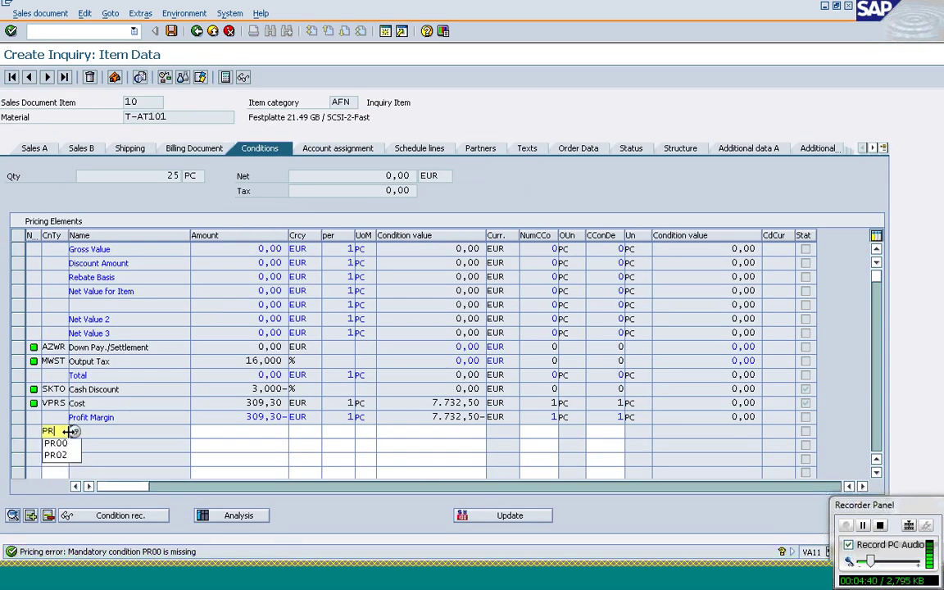
type("00")
key("Tab")
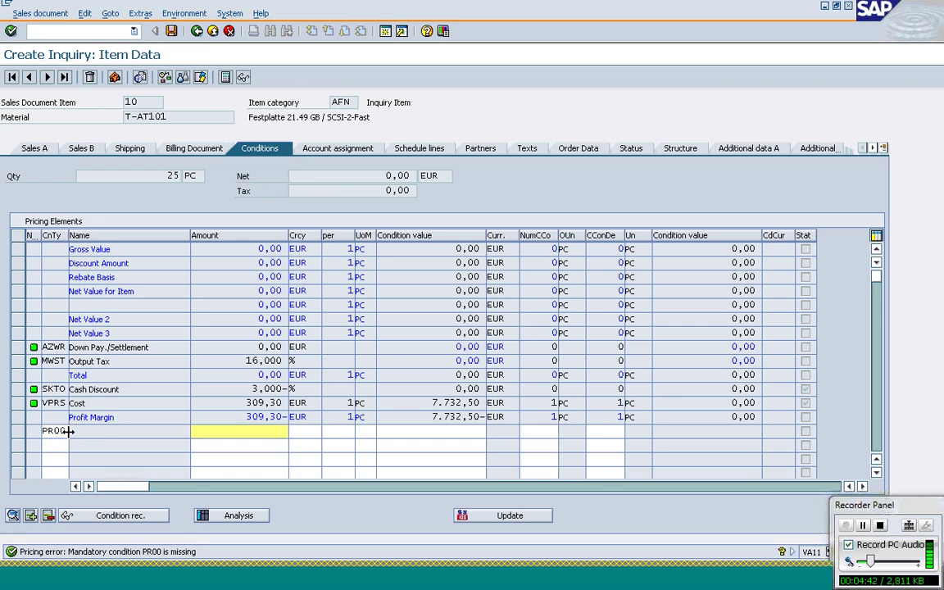
type("395")
key("Return")
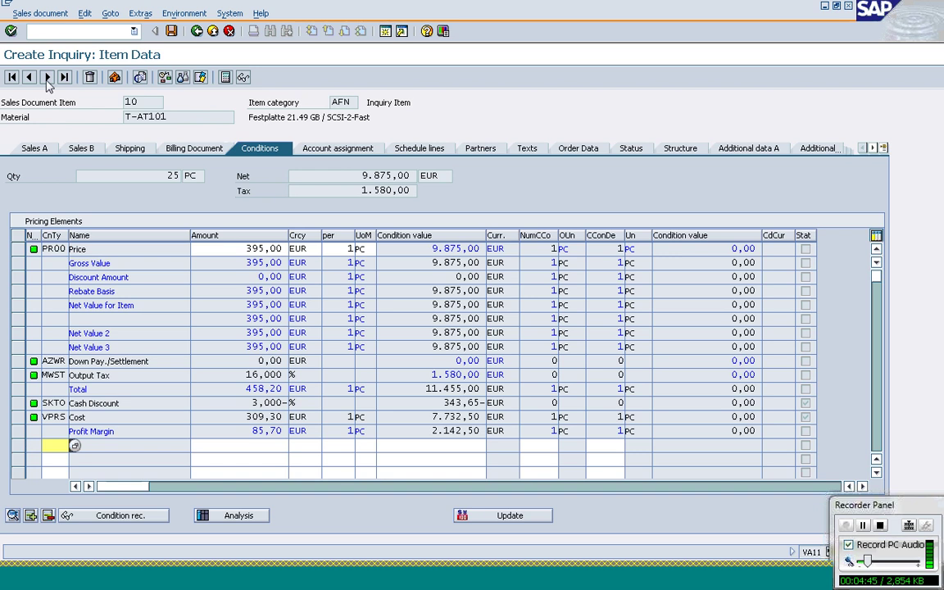
left_click(47, 78)
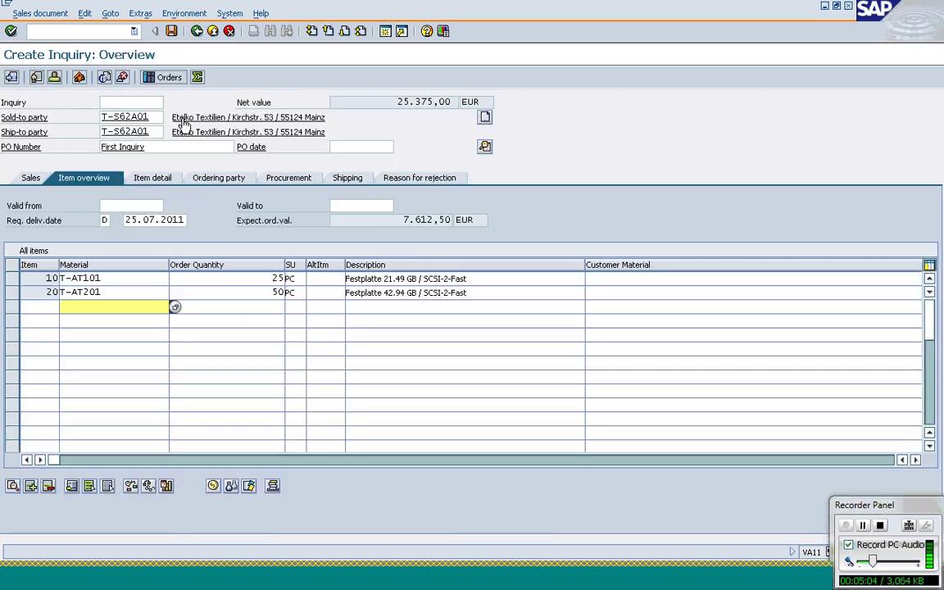
- Set the inquiry's valid-to date to 31.07.2011
left_click(339, 205)
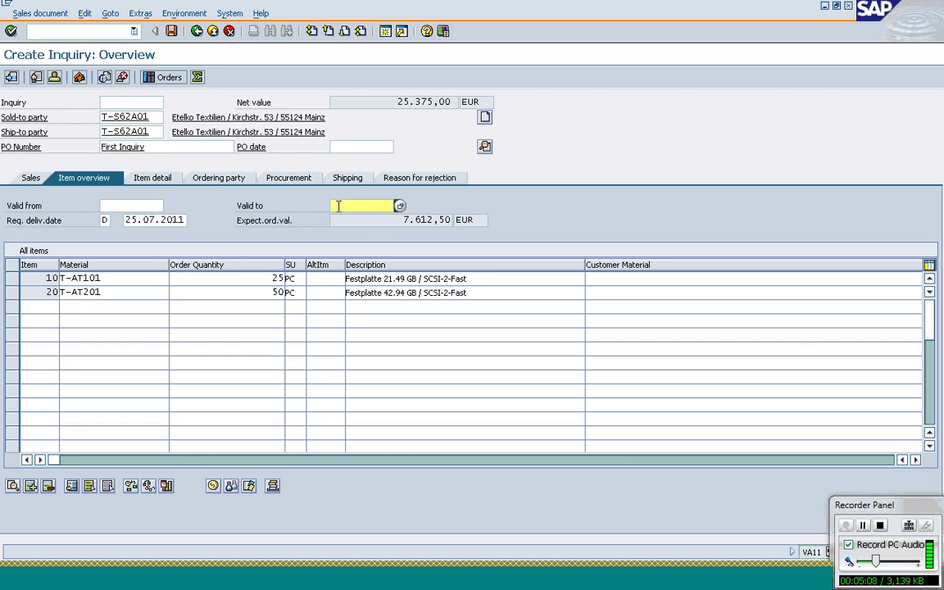
type("31.07.")
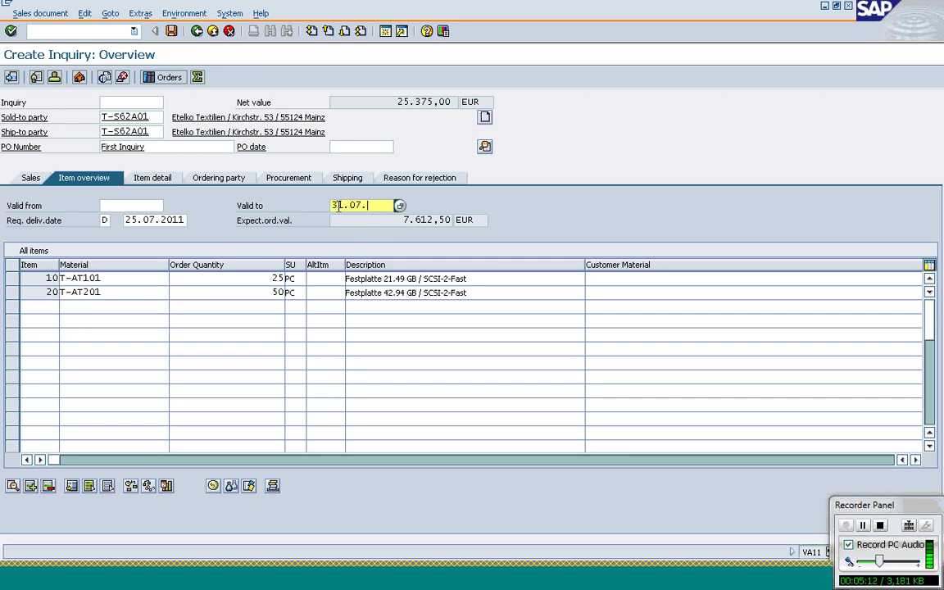
type("2011")
left_click(215, 292)
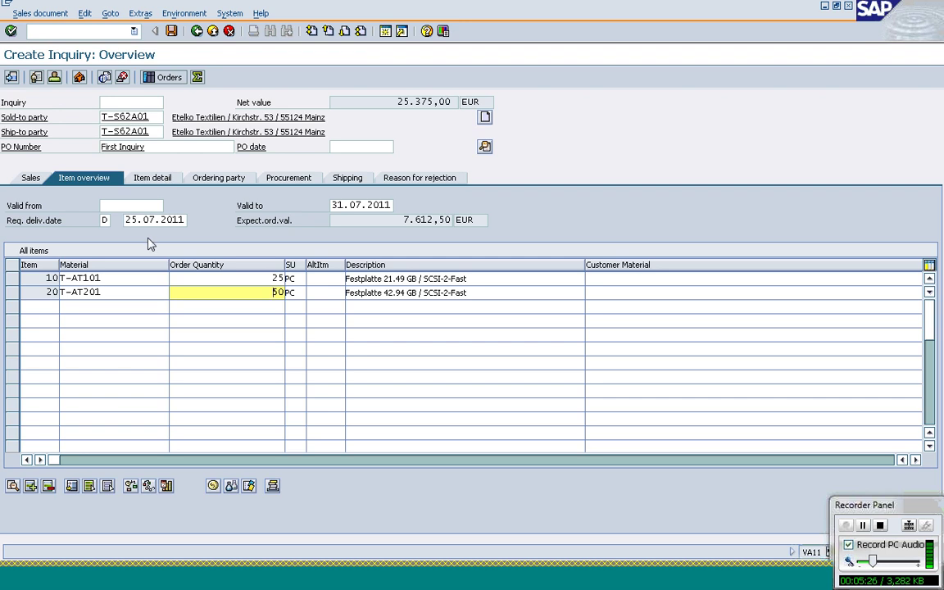
- Review the pricing conditions of item 10 (T-AT101) and return to the inquiry overview
left_click(13, 279)
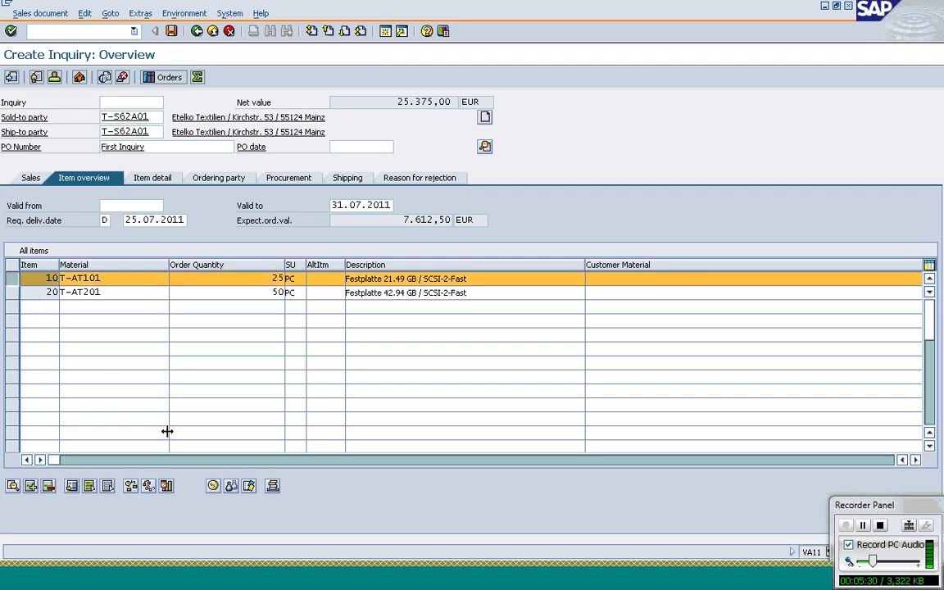
left_click(213, 487)
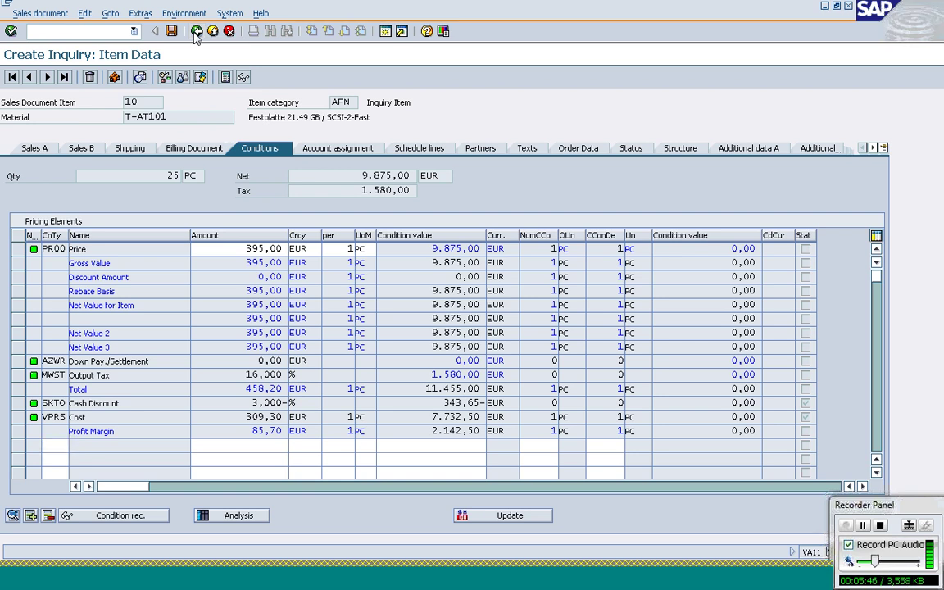
left_click(197, 32)
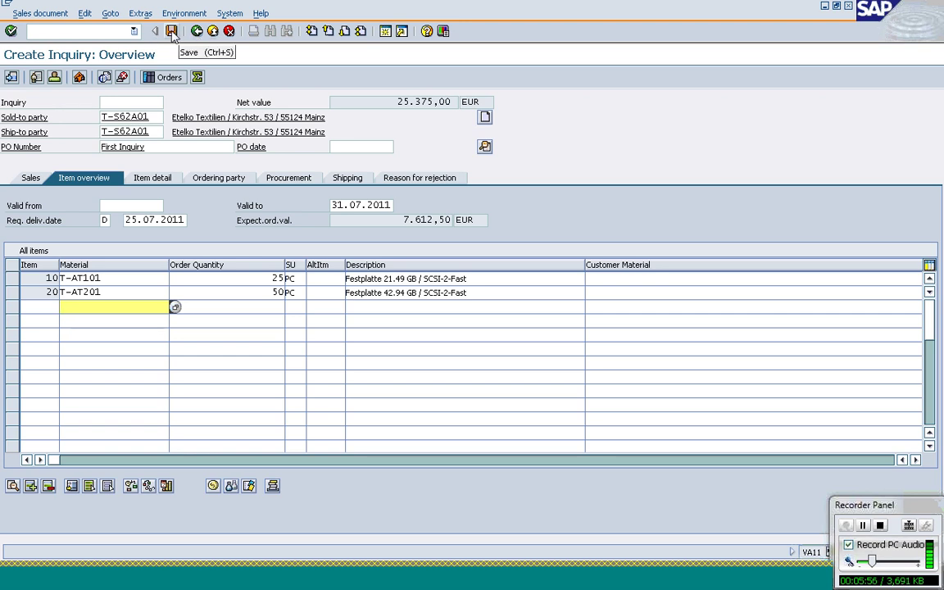
- Save the inquiry and return to the SAP Easy Access menu
left_click(363, 205)
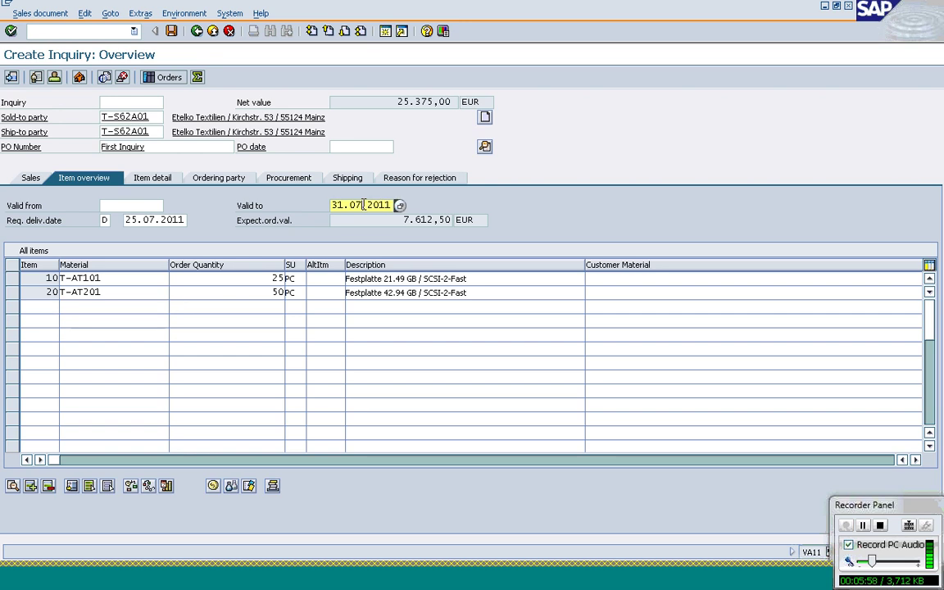
left_click(171, 31)
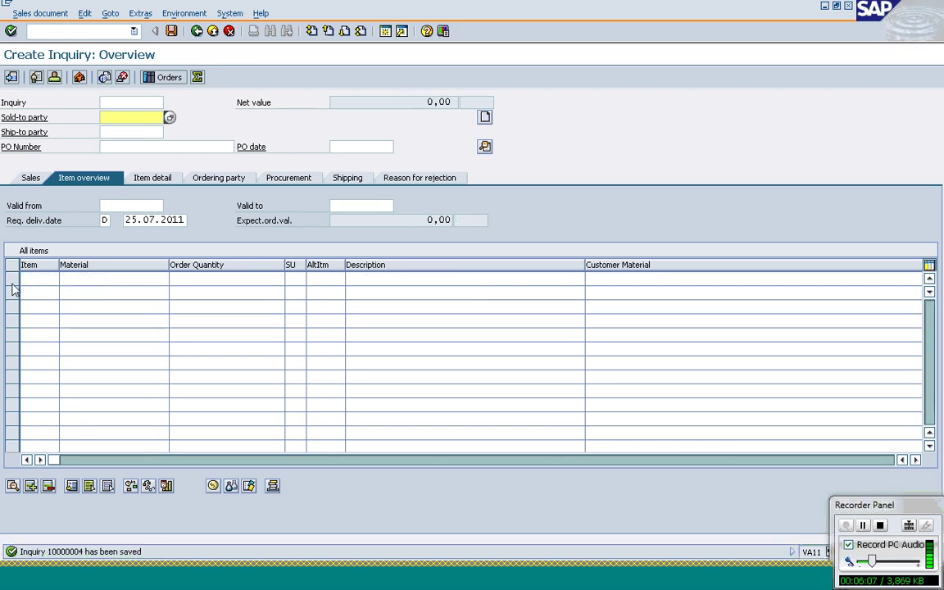
left_click(204, 33)
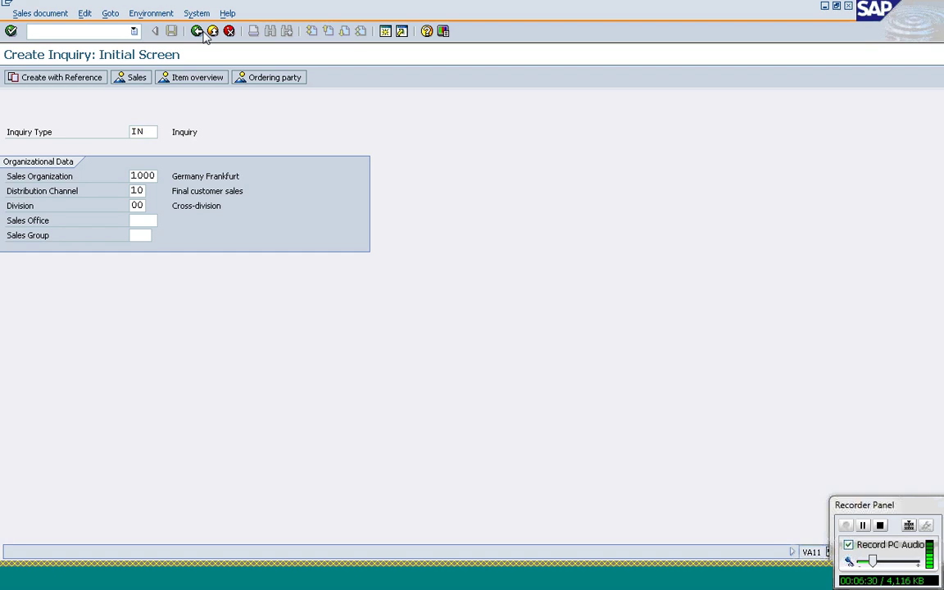
left_click(204, 34)
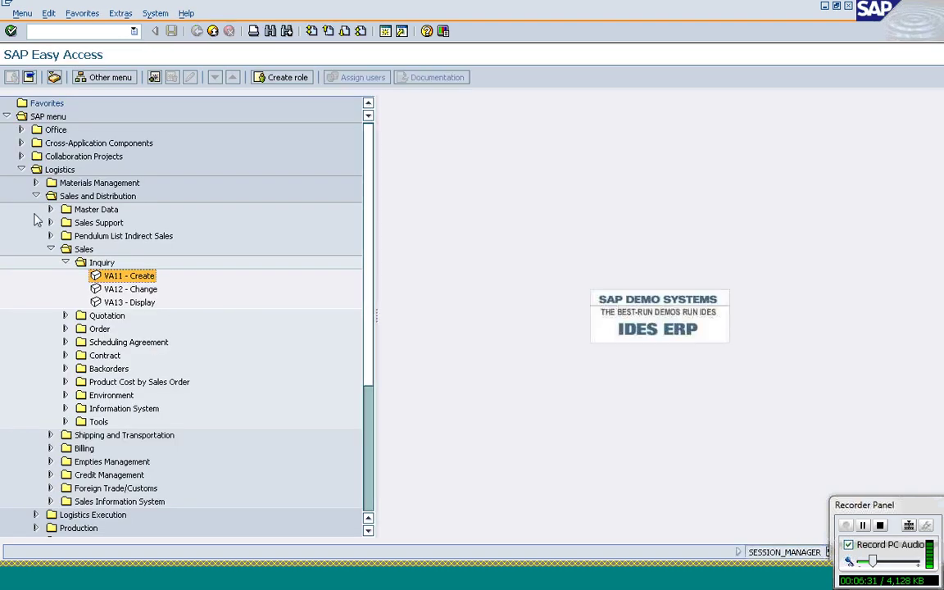
- Start creating a quotation (VA21) of type QT with reference to an existing document
left_click(65, 262)
left_click(65, 276)
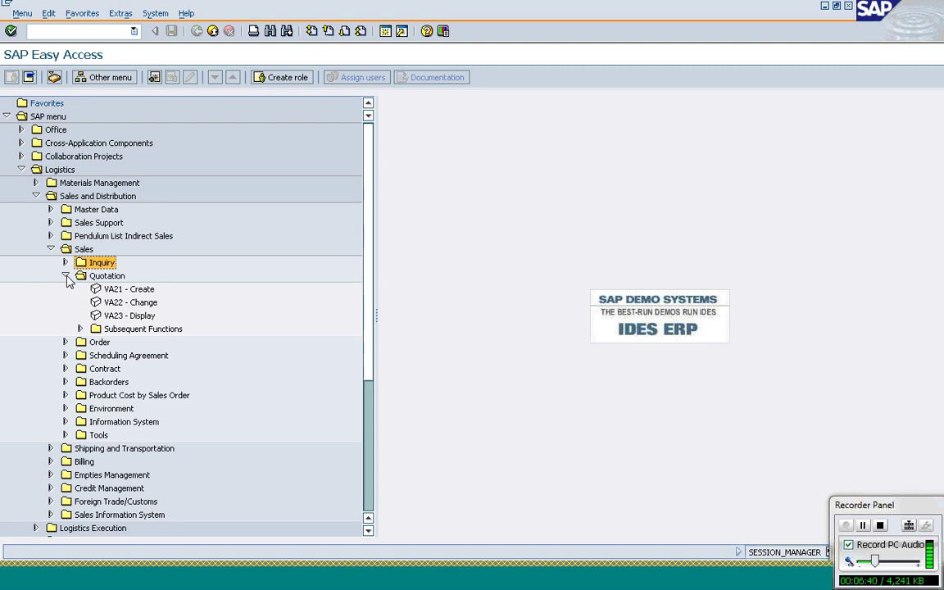
double_click(112, 297)
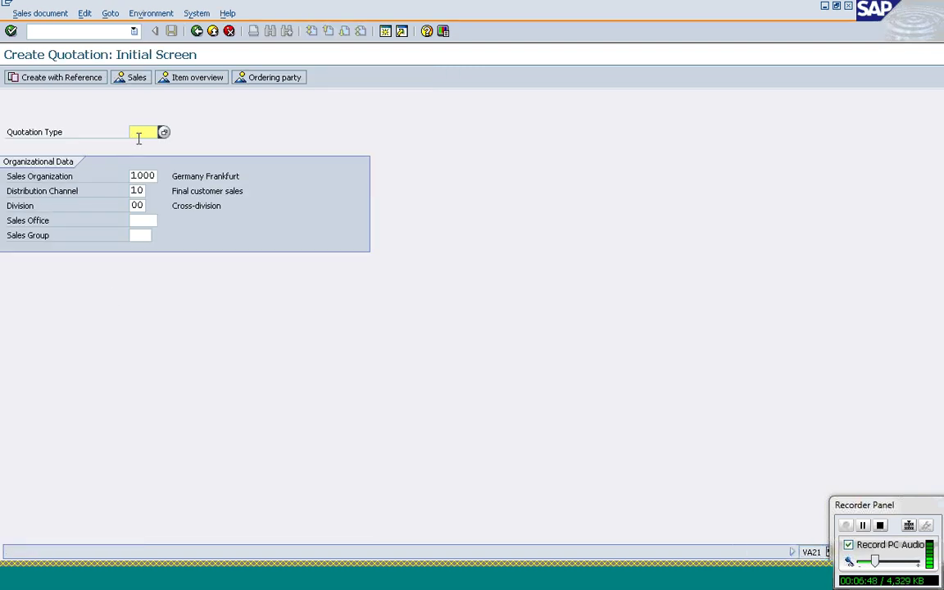
type("QT")
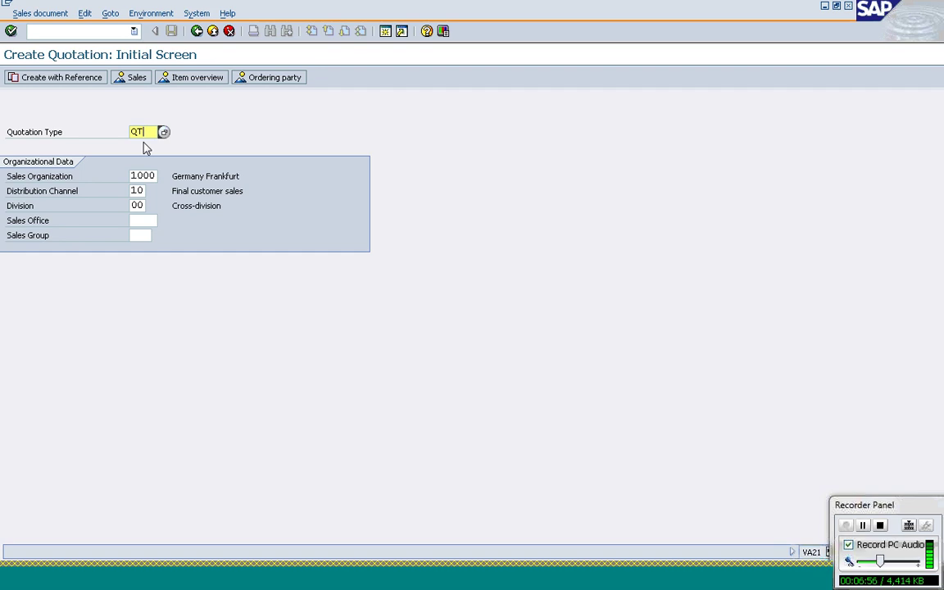
left_click(67, 82)
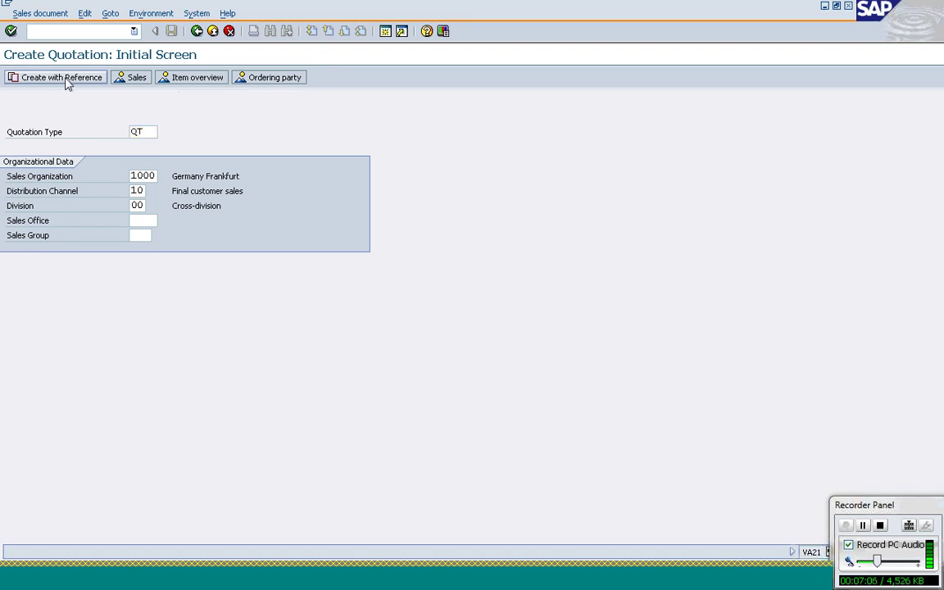
- Try to reference the saved inquiry by entering its document number directly
type("1")
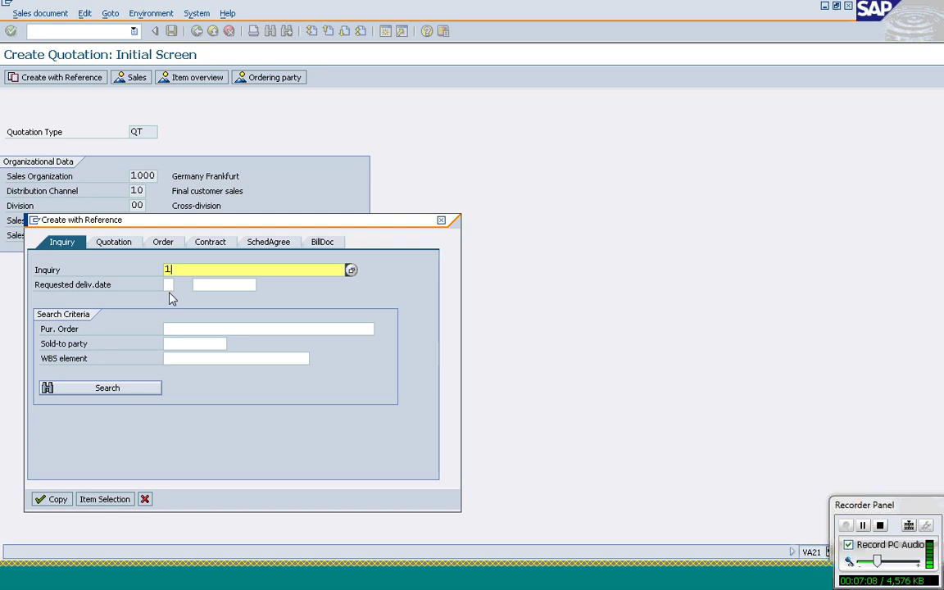
type("00000004")
key("Return")
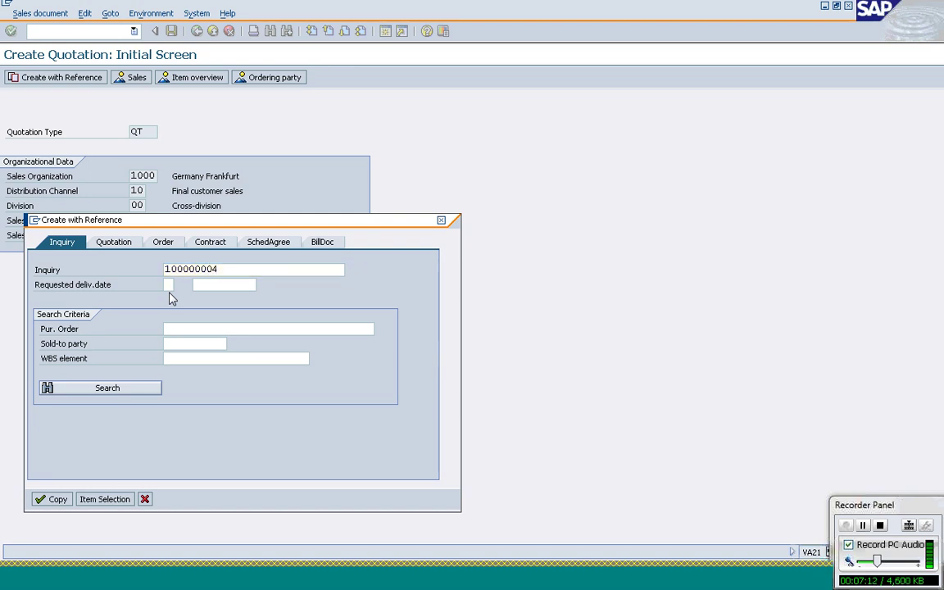
key("Return")
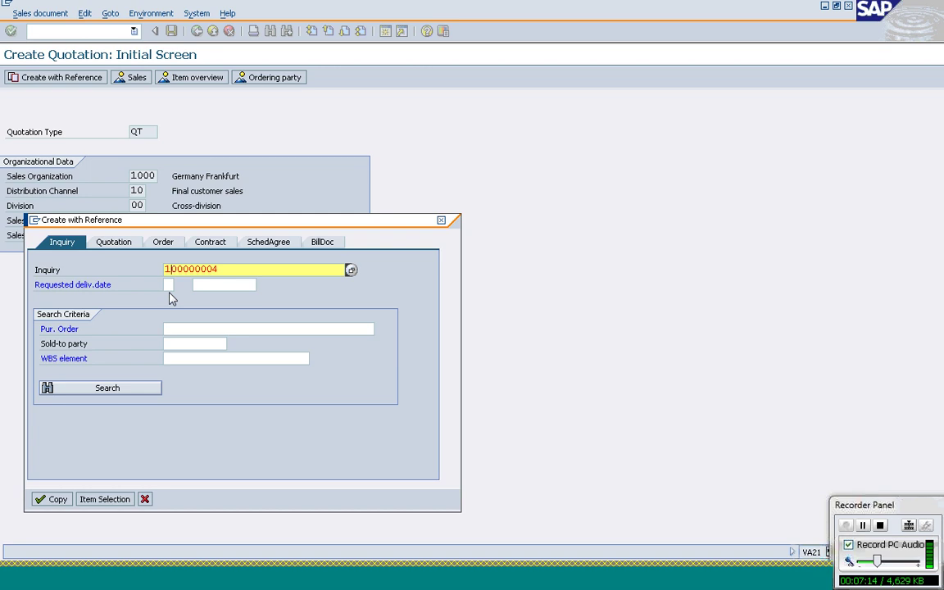
key("Right")
key("Right")
key("Right")
key("Right")
type("0")
key("Return")
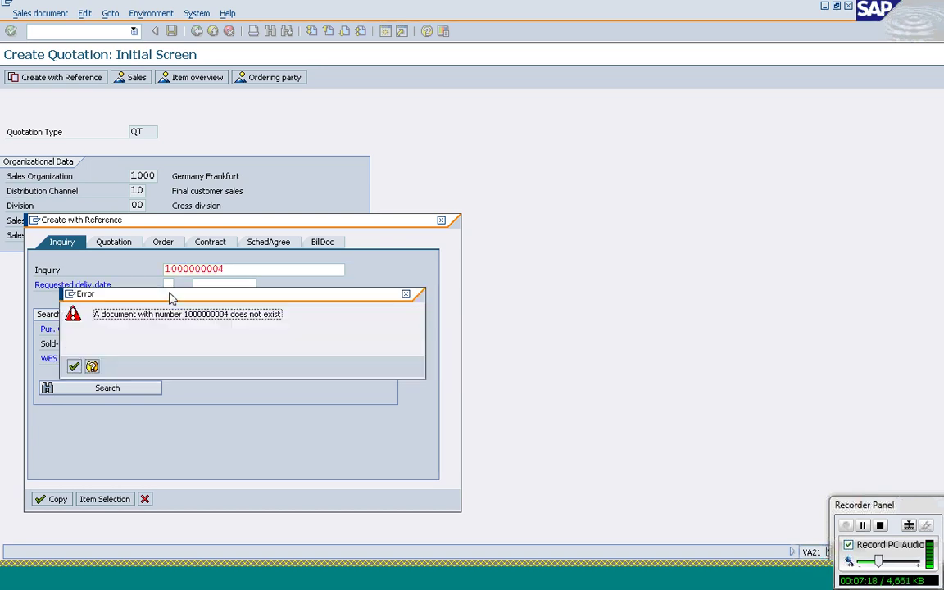
key("Return")
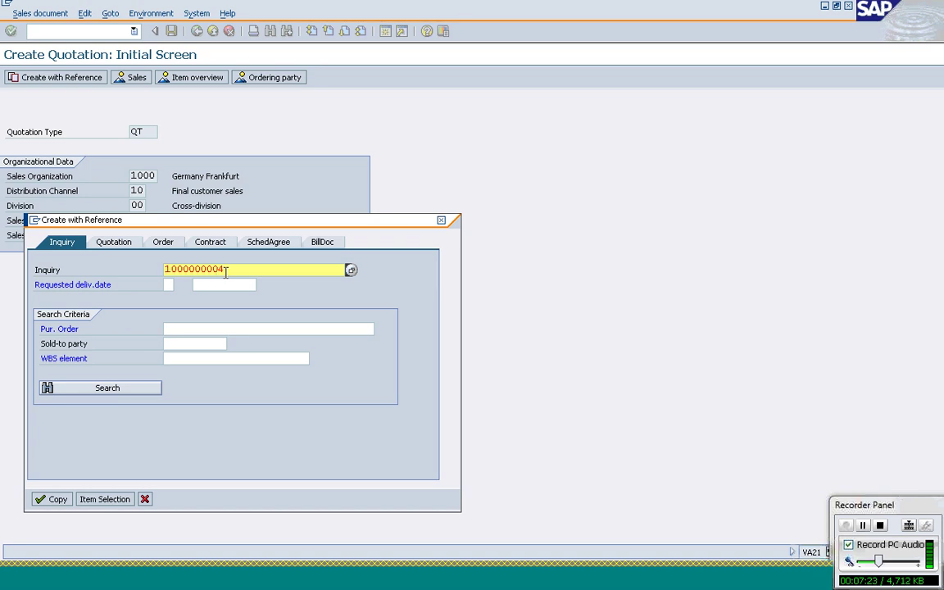
- Search for the inquiry by the customer's sold-to number, distribution channel 10 and division 00, with the transaction group cleared
left_click(351, 270)
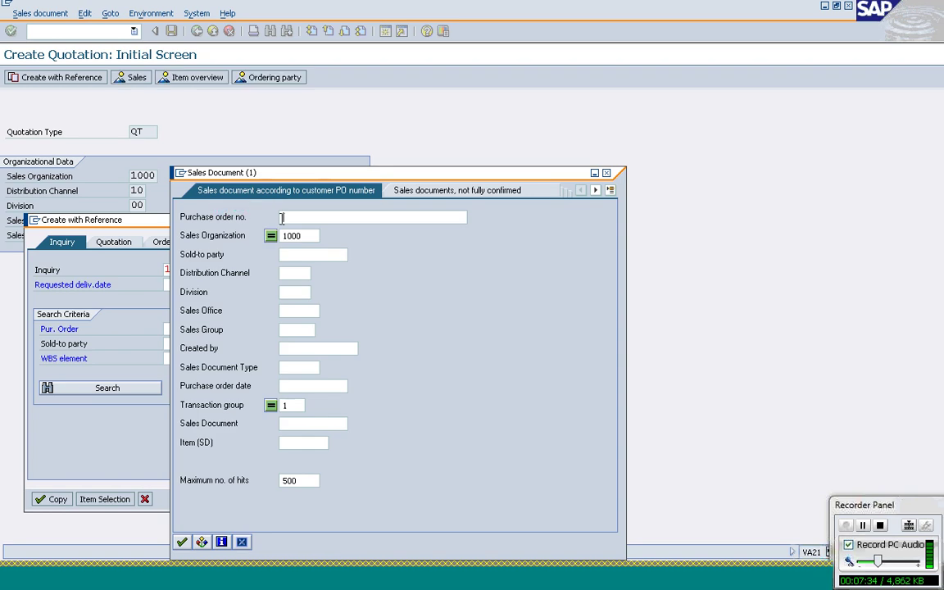
left_click(299, 255)
type("t-s")
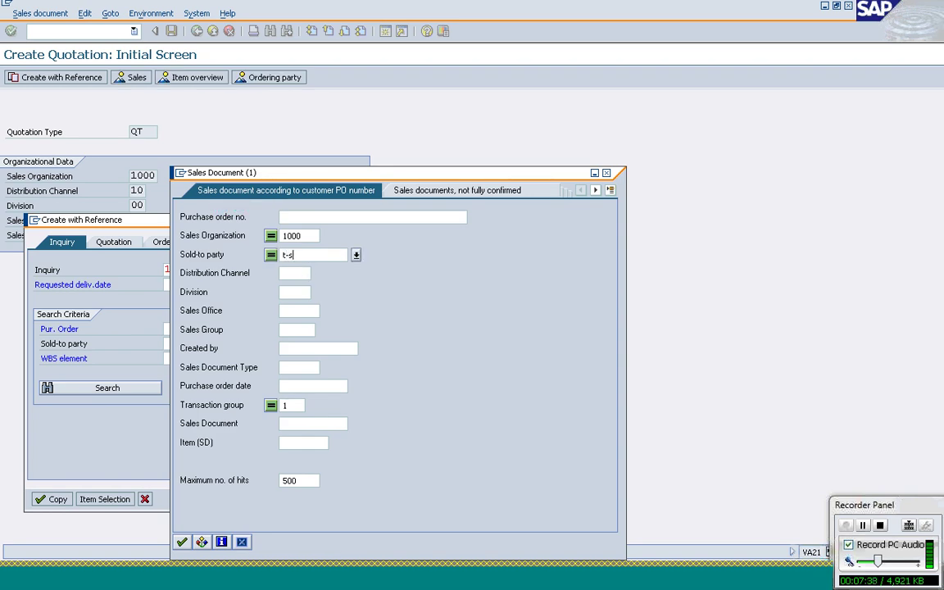
type("62a01")
left_click(283, 273)
type("10")
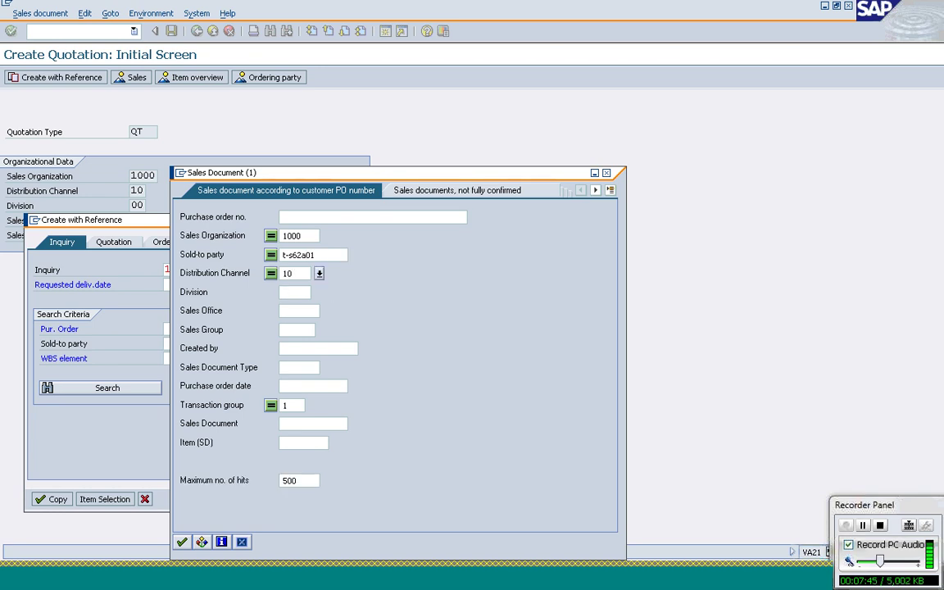
left_click(294, 292)
type("00")
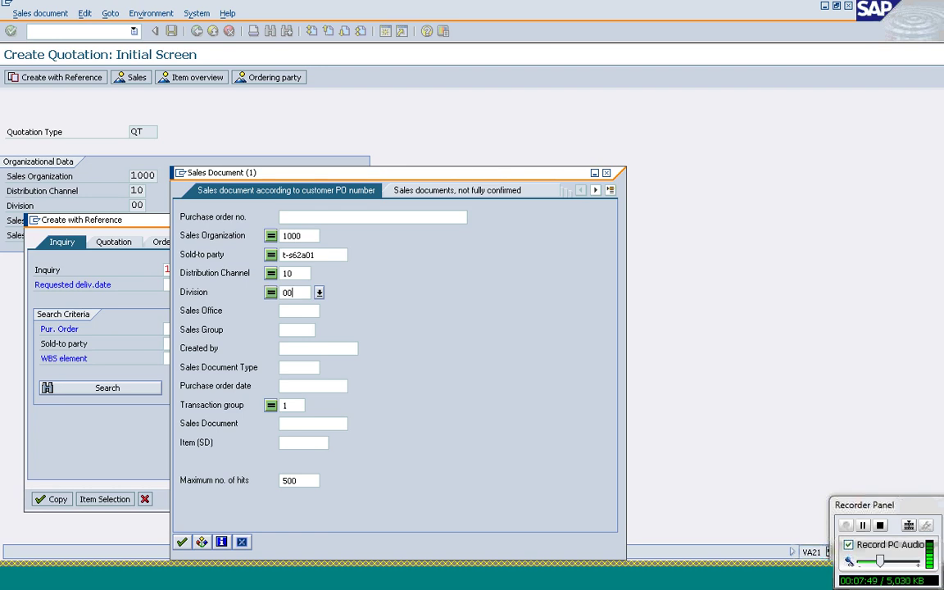
left_click(282, 404)
key("Delete")
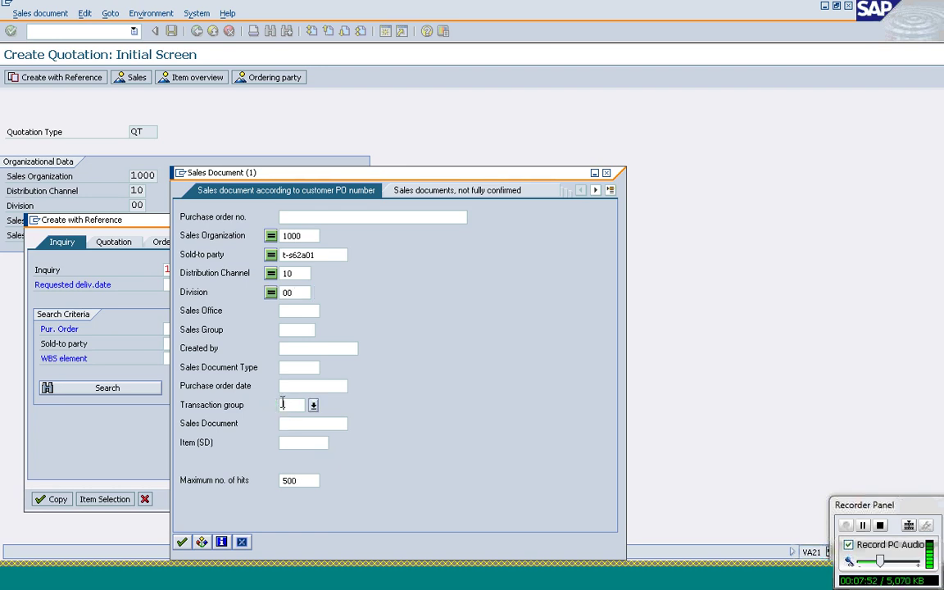
left_click(183, 542)
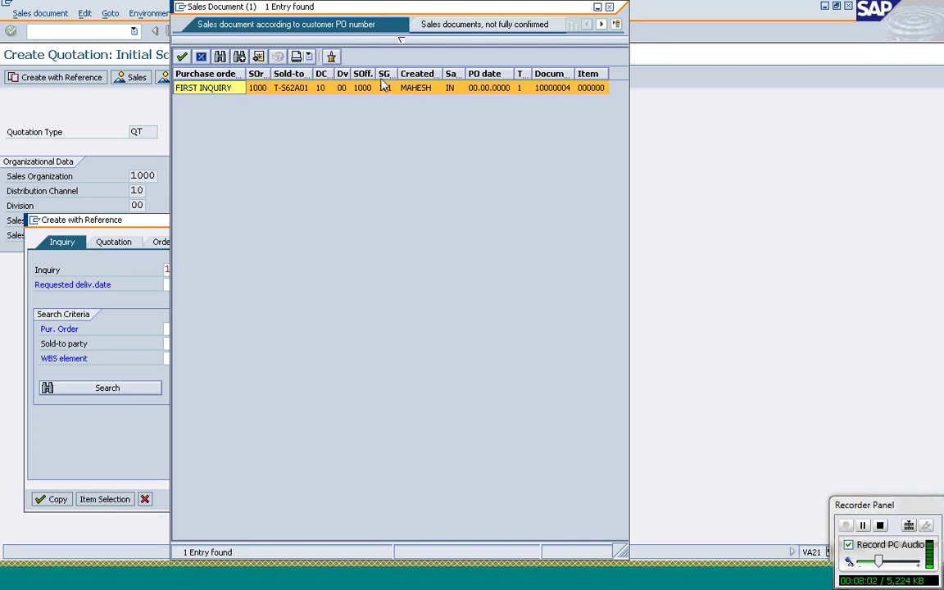
- Choose the First Inquiry document as the quotation's reference and open its item selection list
double_click(553, 87)
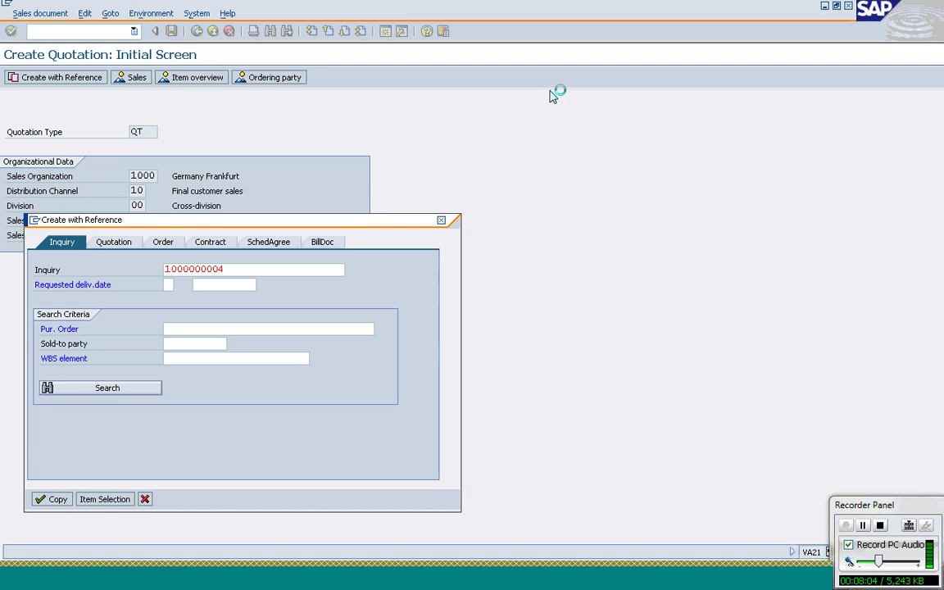
left_click(54, 501)
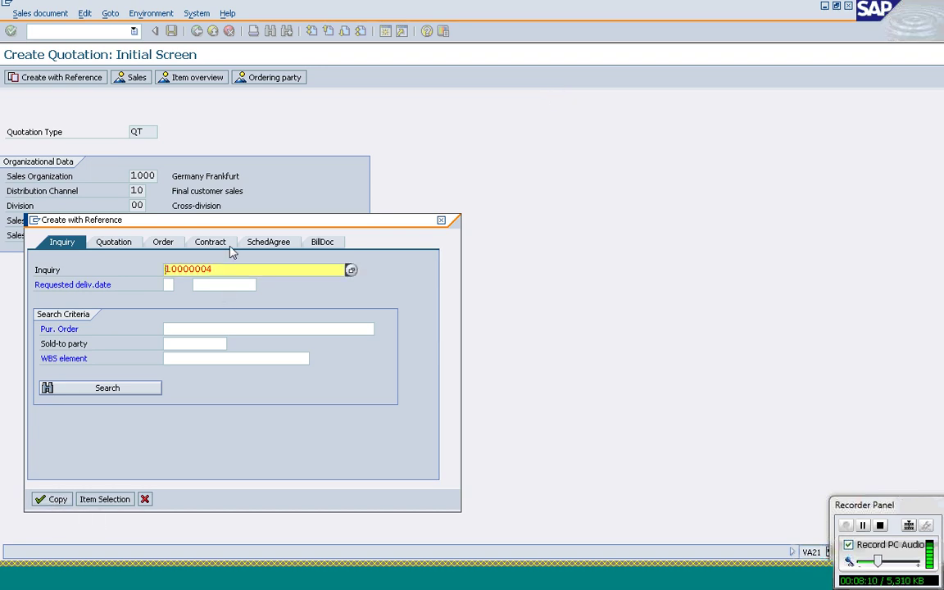
left_click_drag(251, 221, 376, 150)
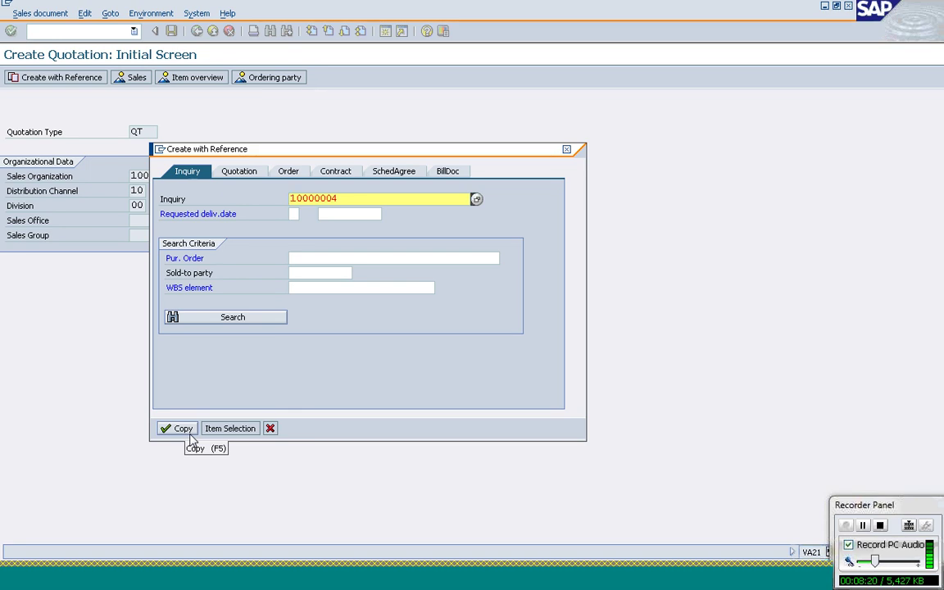
left_click(231, 428)
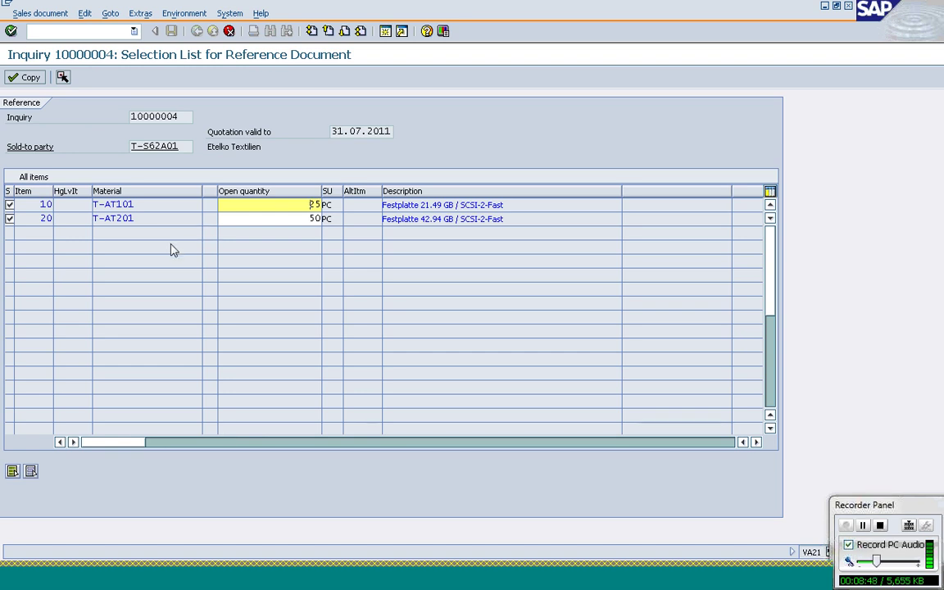
left_click(9, 205)
left_click(9, 205)
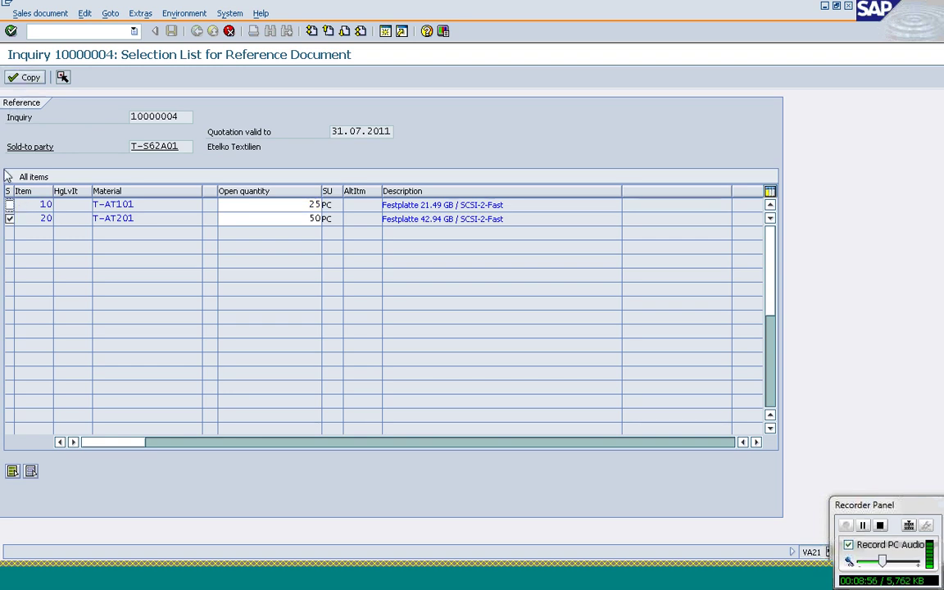
left_click(9, 206)
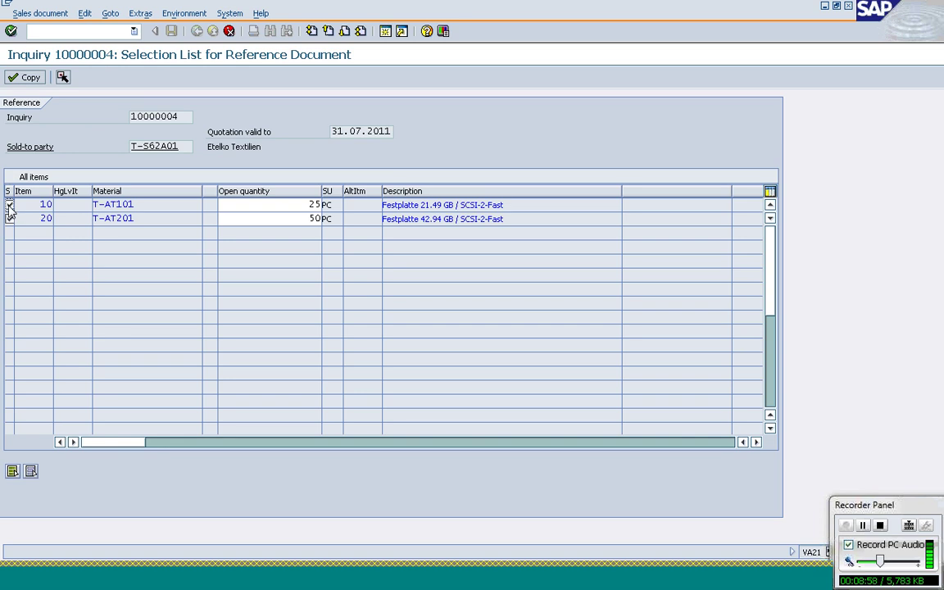
left_click(9, 218)
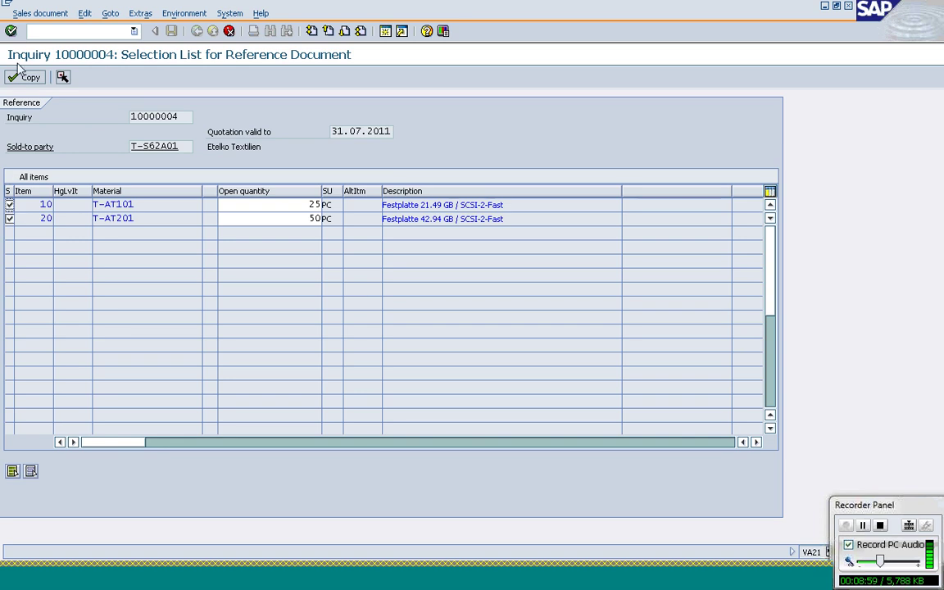
- Set the open quantities to 24 for item 10 and 48 for item 20, and copy both items into the quotation
left_click(307, 204)
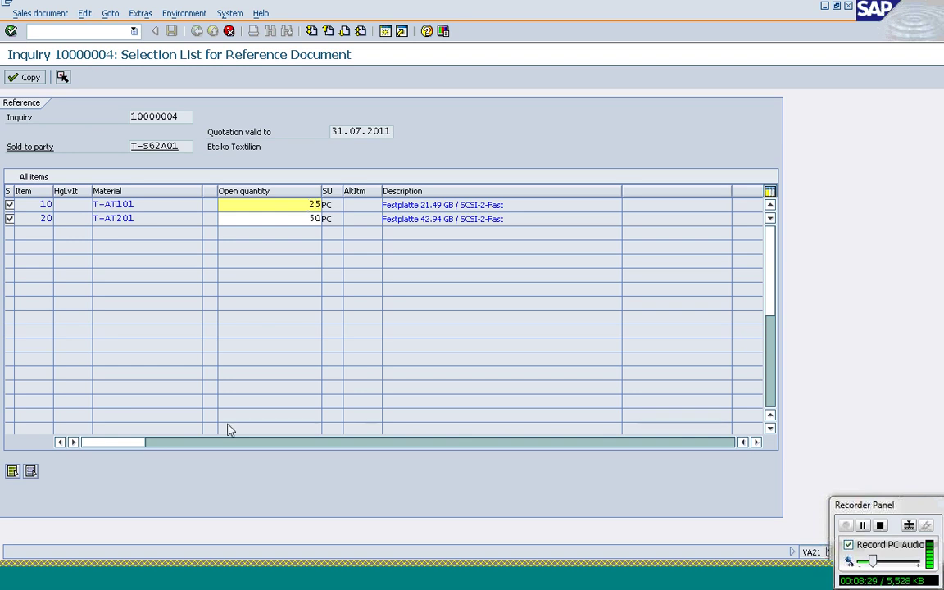
left_click(306, 204)
key("BackSpace")
type("4")
key("Down")
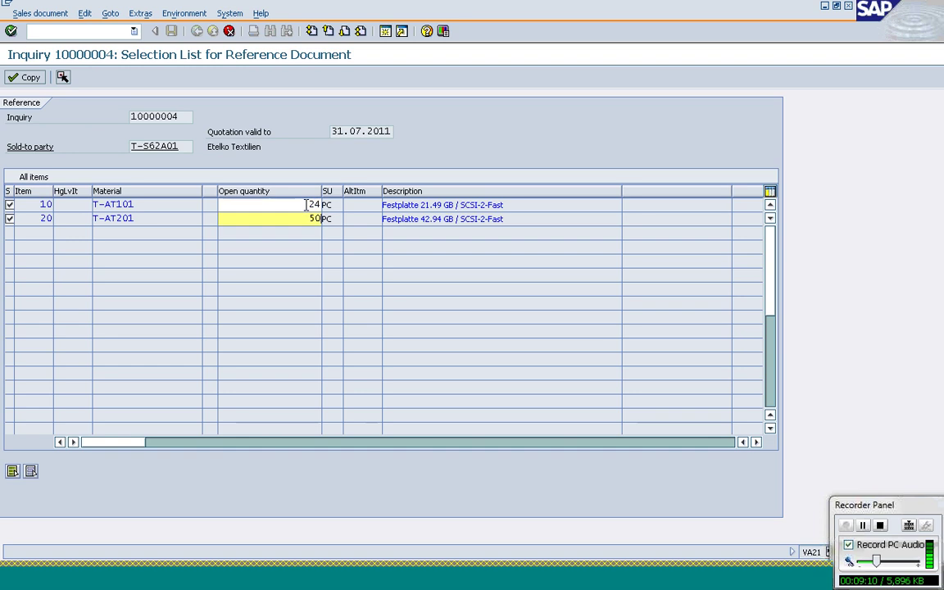
key("BackSpace")
key("BackSpace")
type("4")
left_click(307, 204)
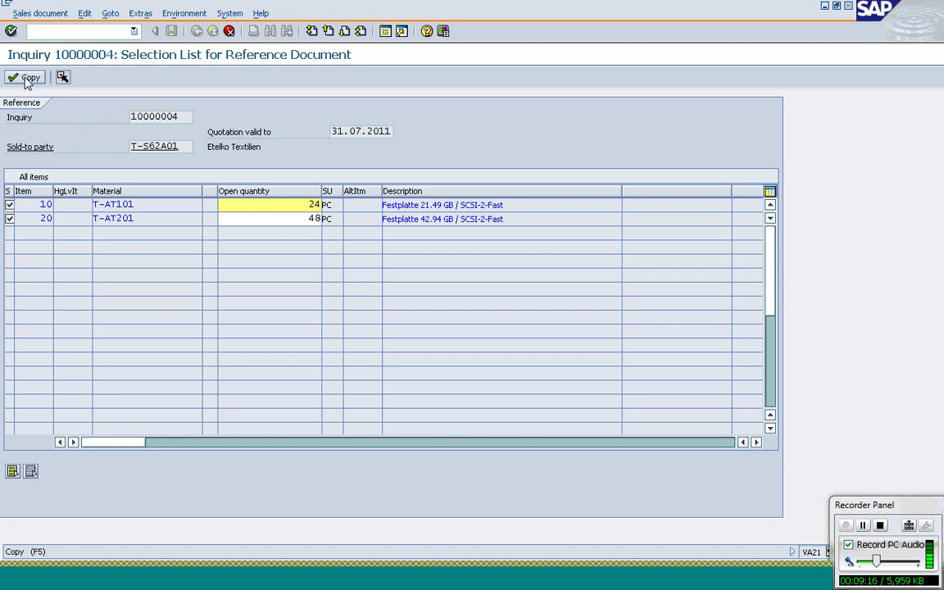
left_click(28, 79)
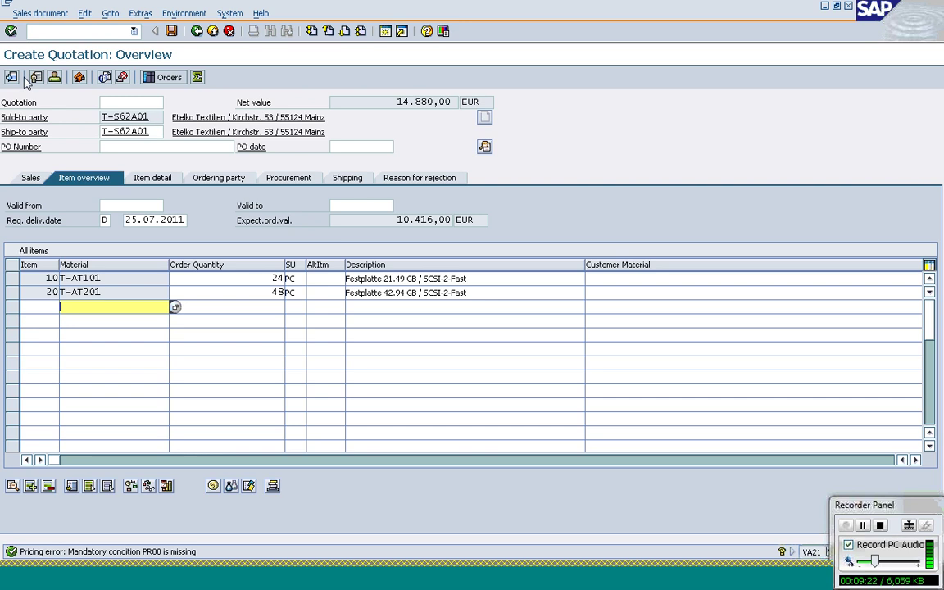
- Add price condition PR00 of 395 EUR to item 10 (T-AT101), check item 20's conditions and return to the overview
left_click(11, 279)
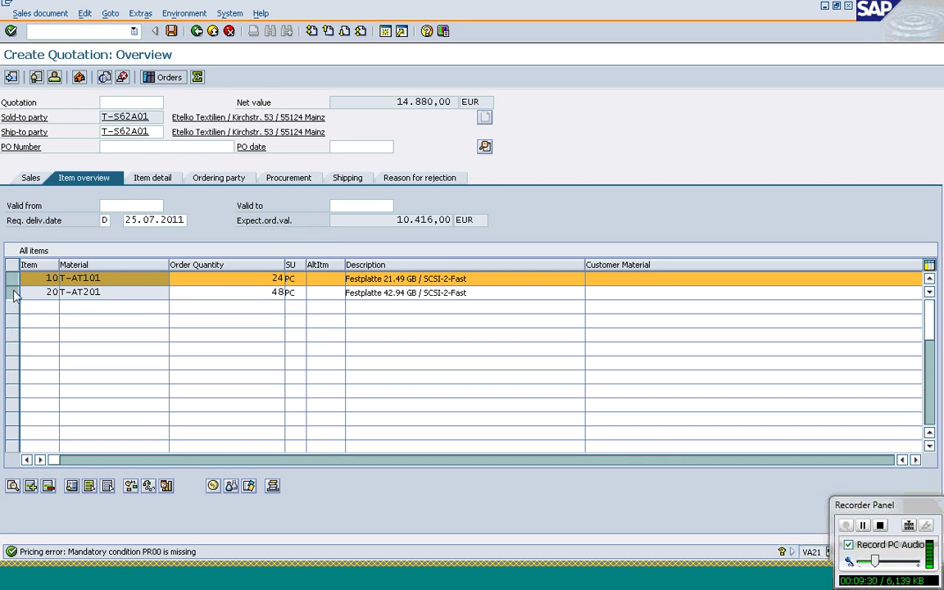
left_click(12, 292)
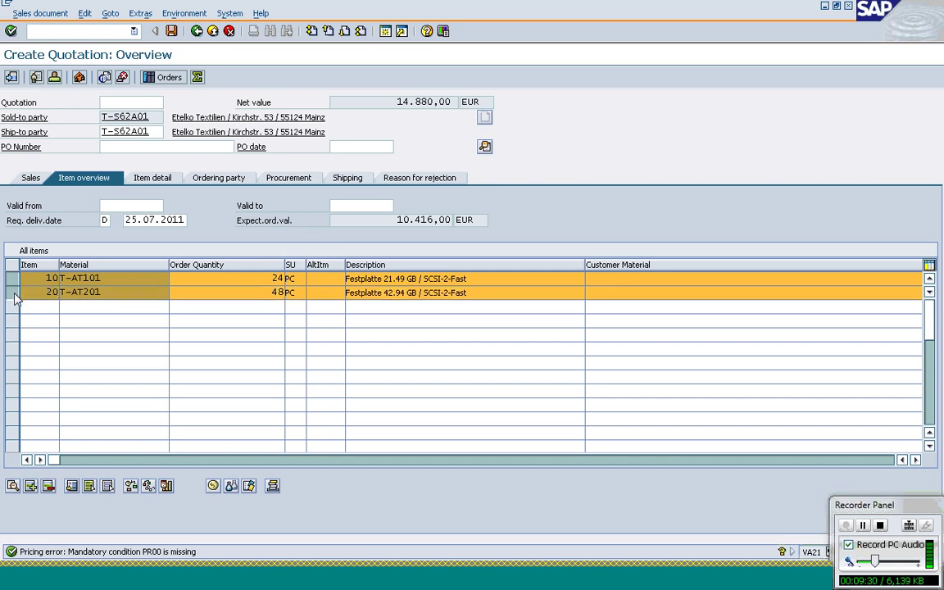
left_click(215, 486)
type("PR")
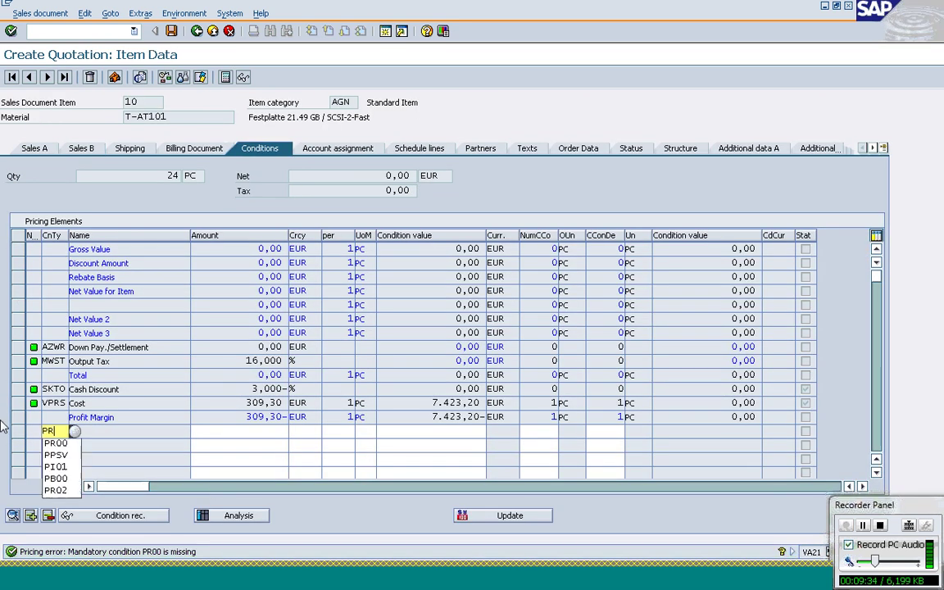
type("00")
key("Tab")
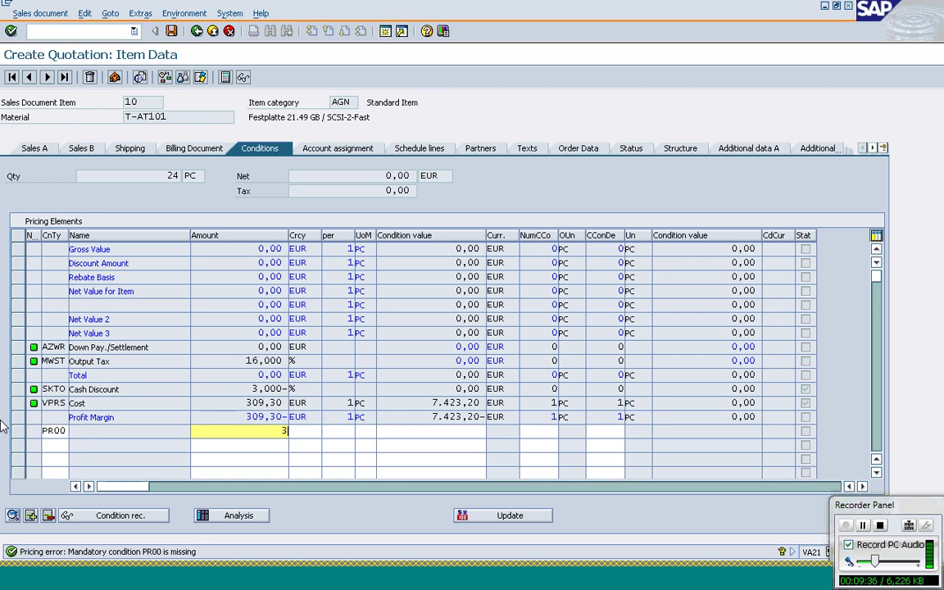
key("Return")
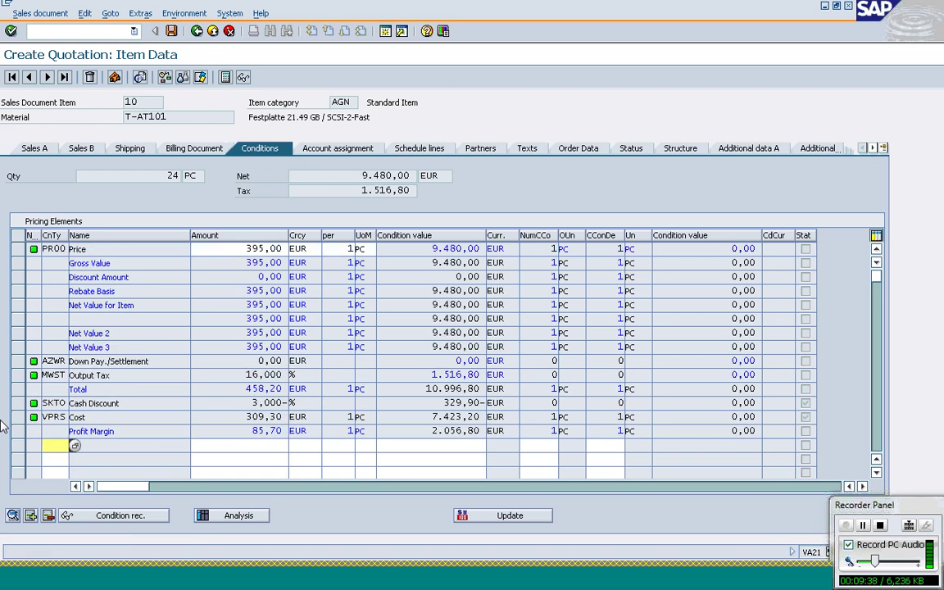
left_click(49, 77)
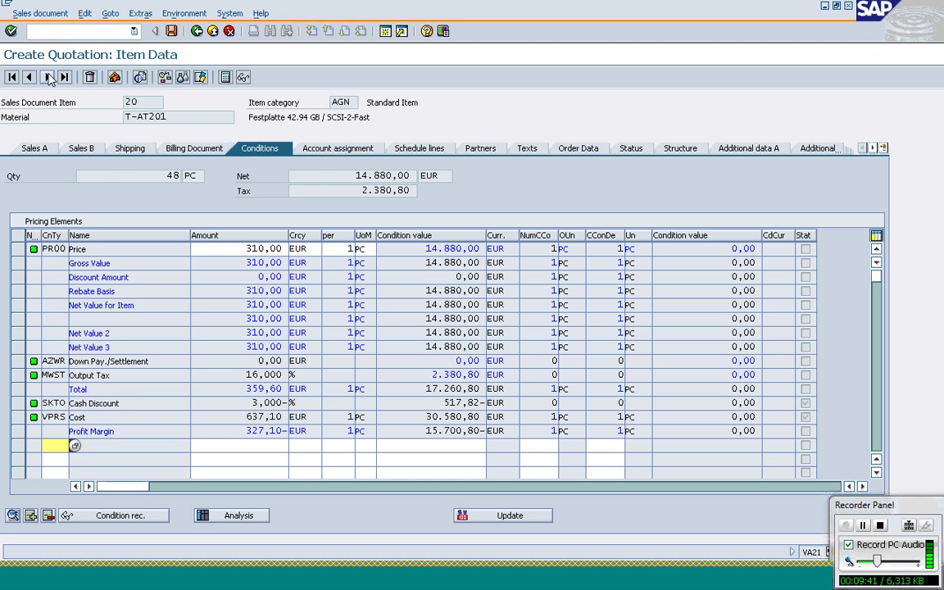
left_click(197, 31)
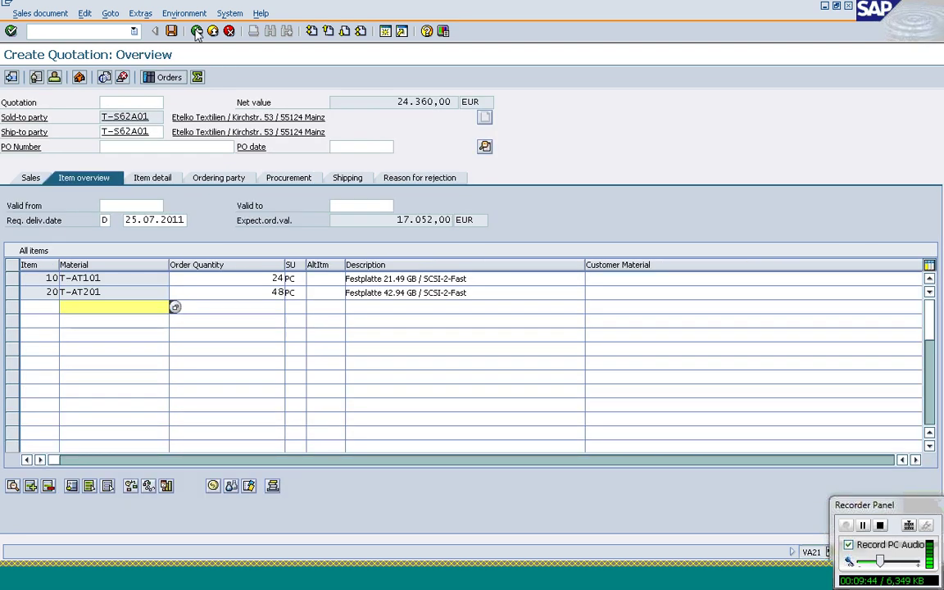
- Open the quotation's incompletion log and complete the missing Quotation Valid to date with 31.07.2011
left_click(207, 292)
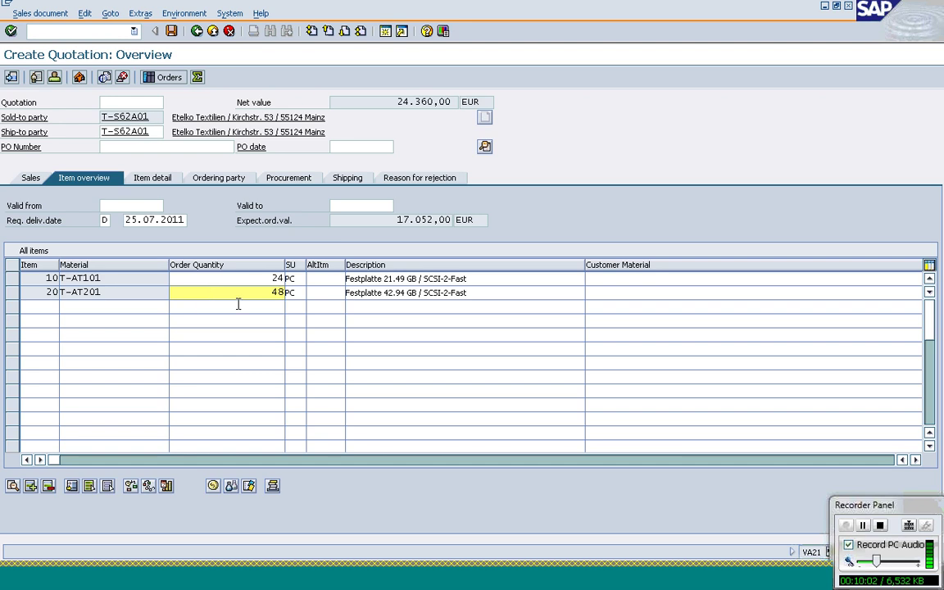
left_click(345, 205)
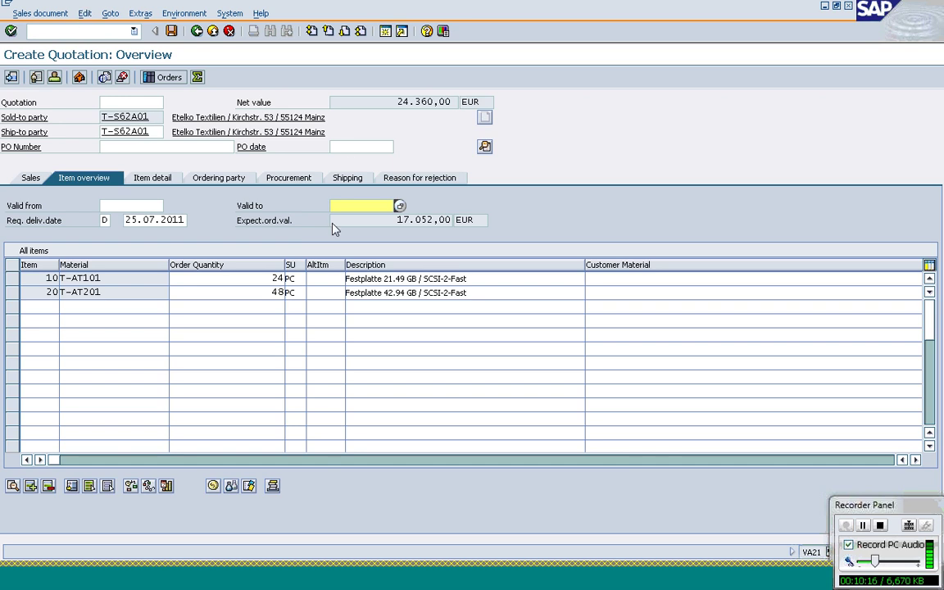
left_click(85, 14)
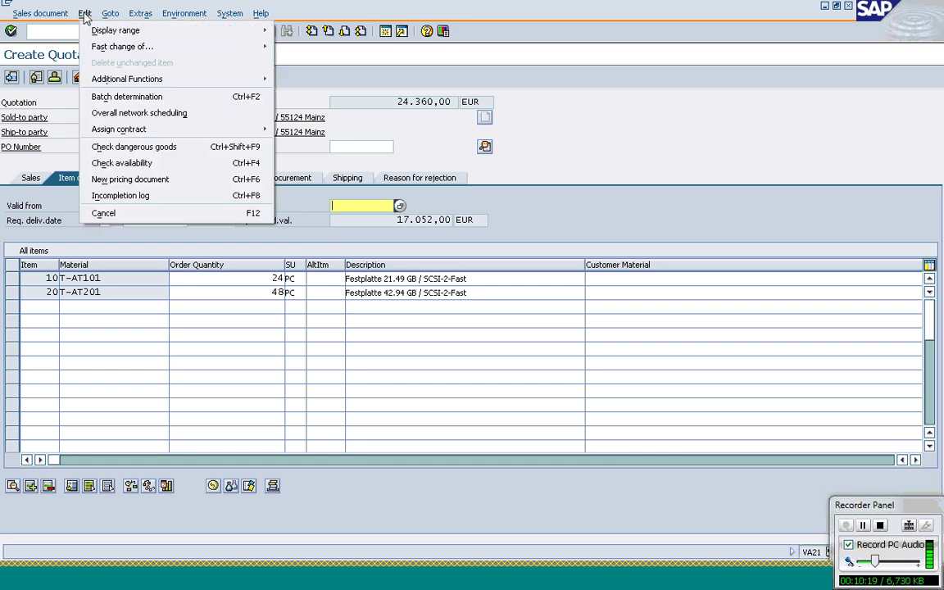
left_click(120, 196)
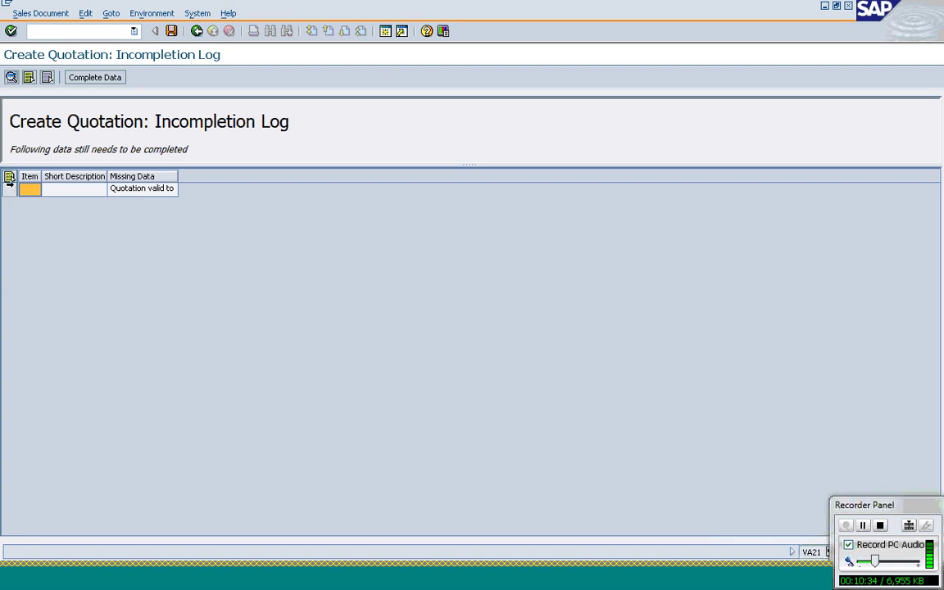
left_click(10, 178)
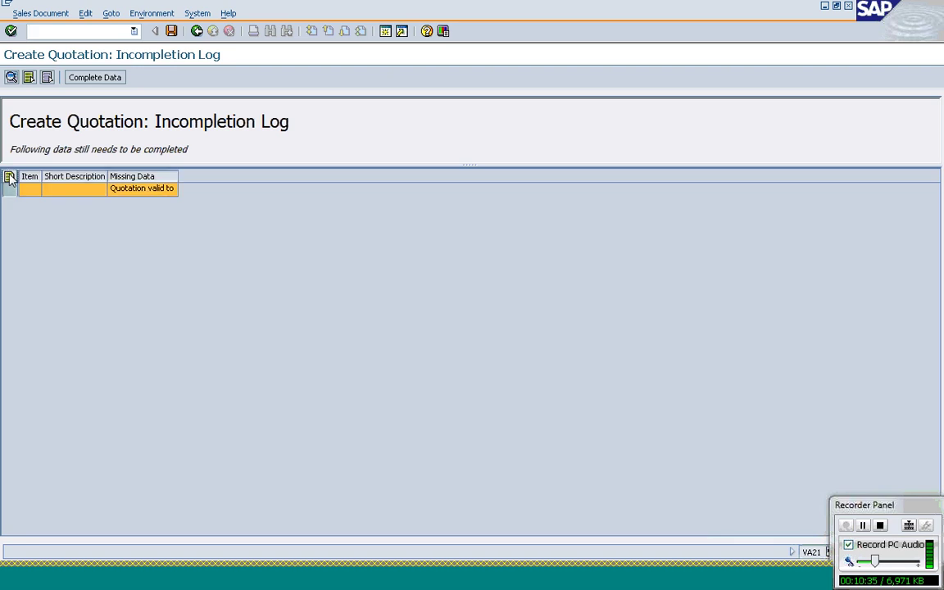
left_click(83, 79)
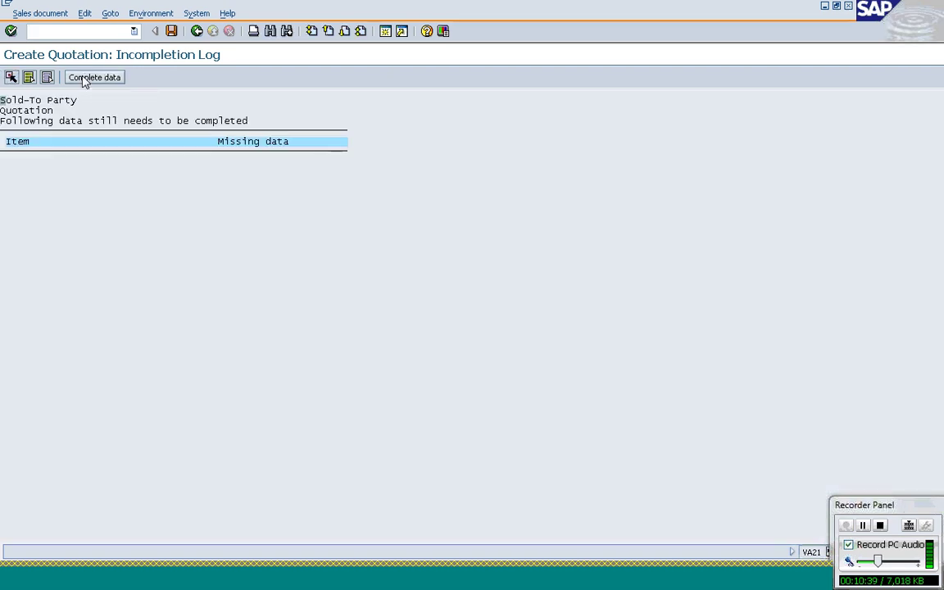
left_click(84, 79)
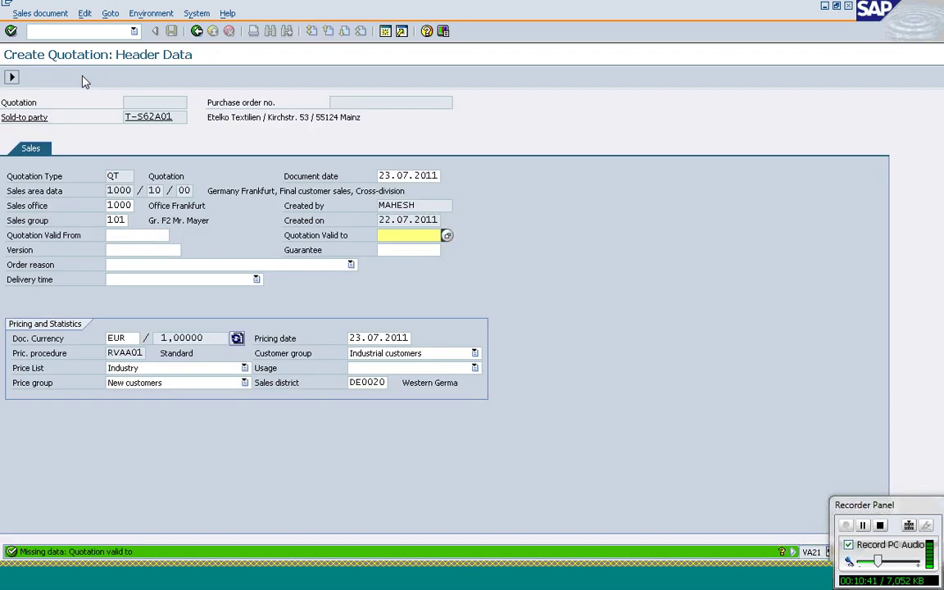
type("31.07.2011")
left_click(12, 77)
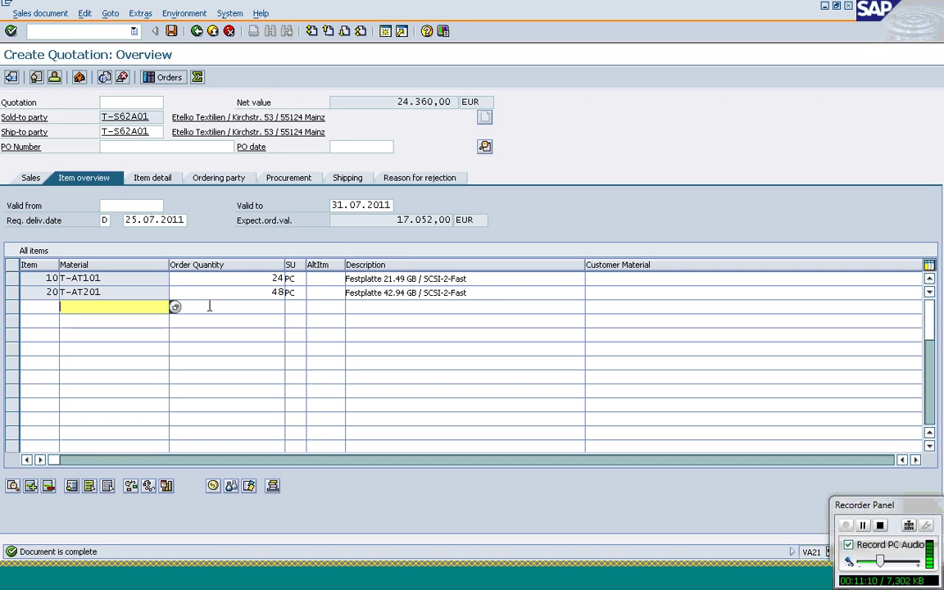
- Save the quotation and copy its document number from the save message
left_click(208, 295)
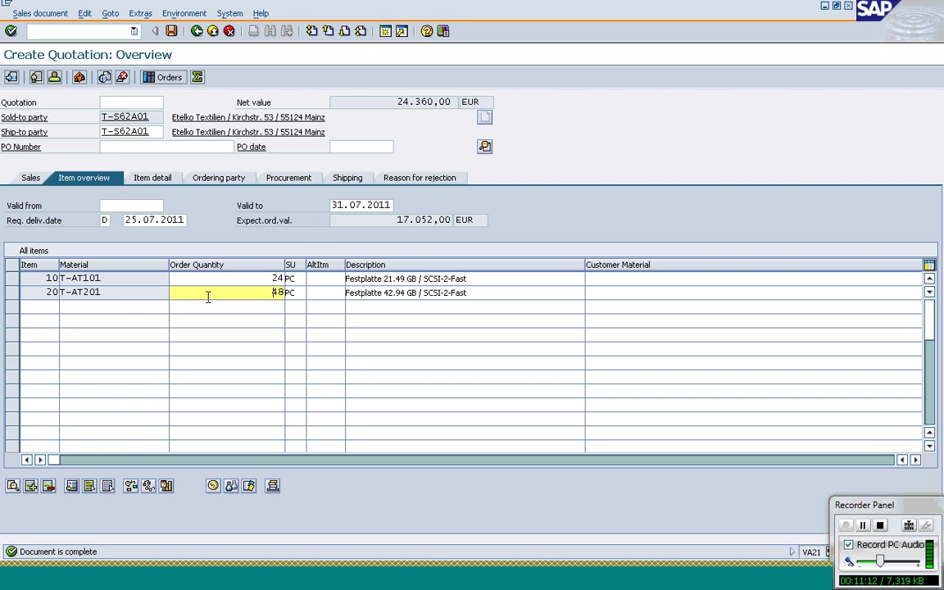
left_click(171, 32)
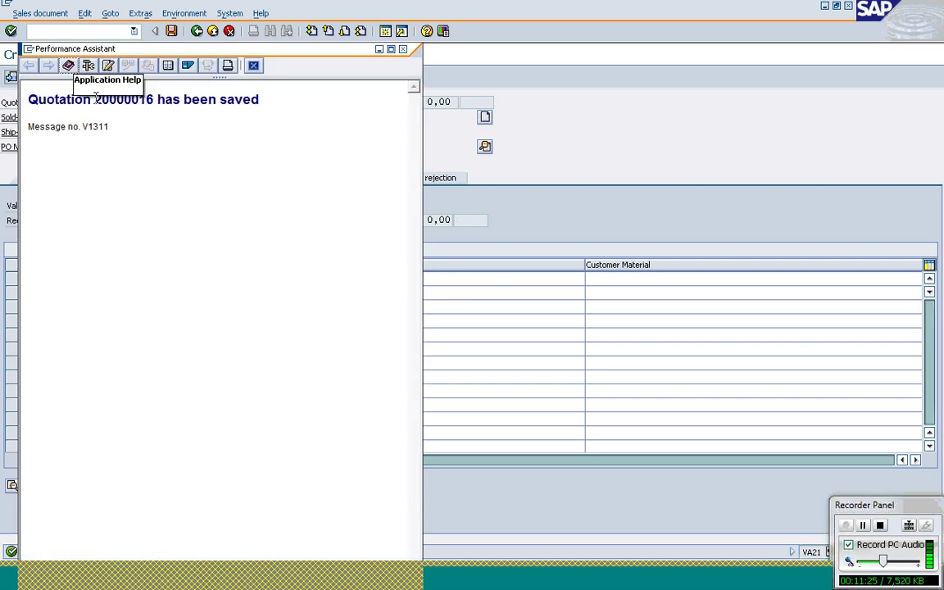
double_click(96, 99)
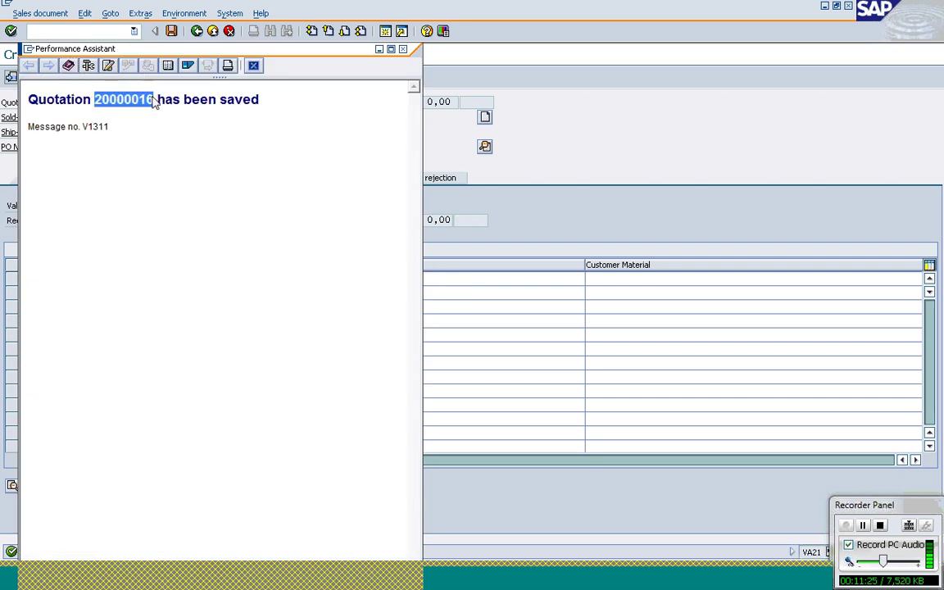
left_click(254, 66)
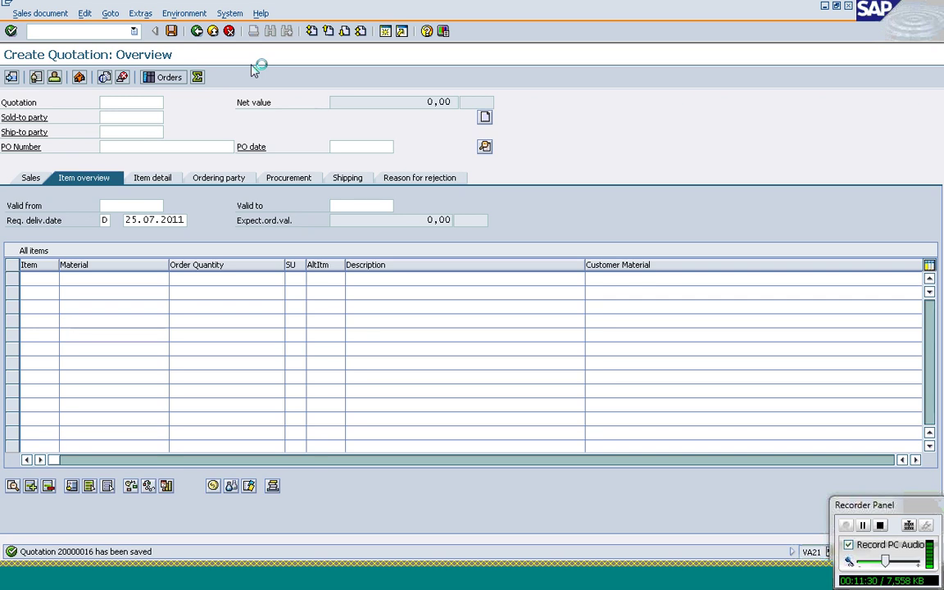
- Leave quotation creation and start creating a sales order (VA01) from the Sales and Distribution order functions
key("F3")
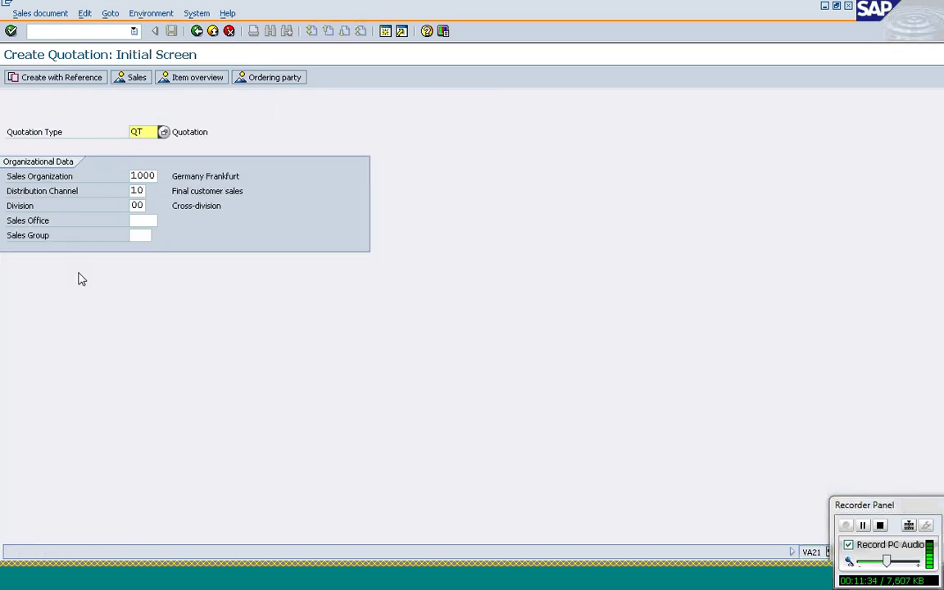
key("F3")
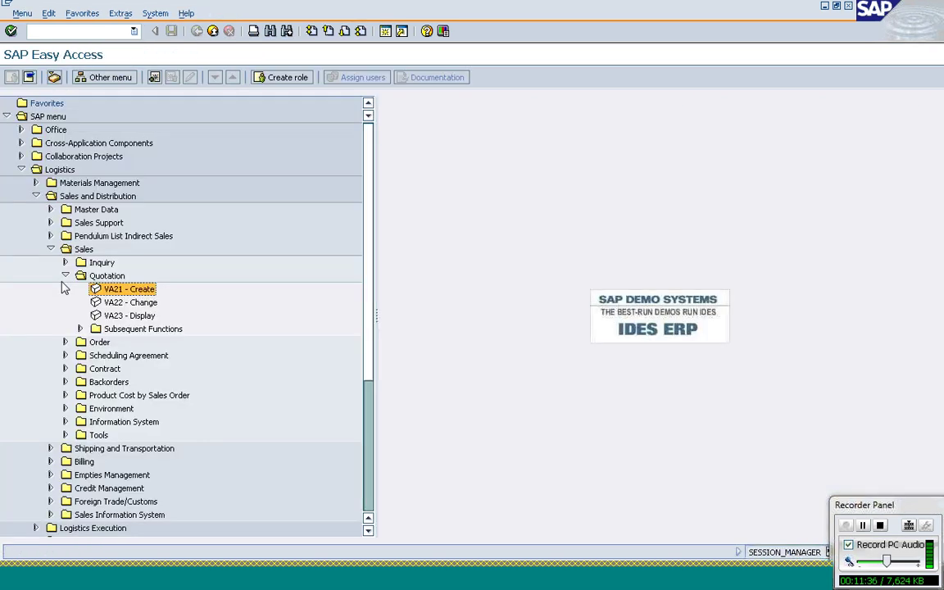
left_click(66, 276)
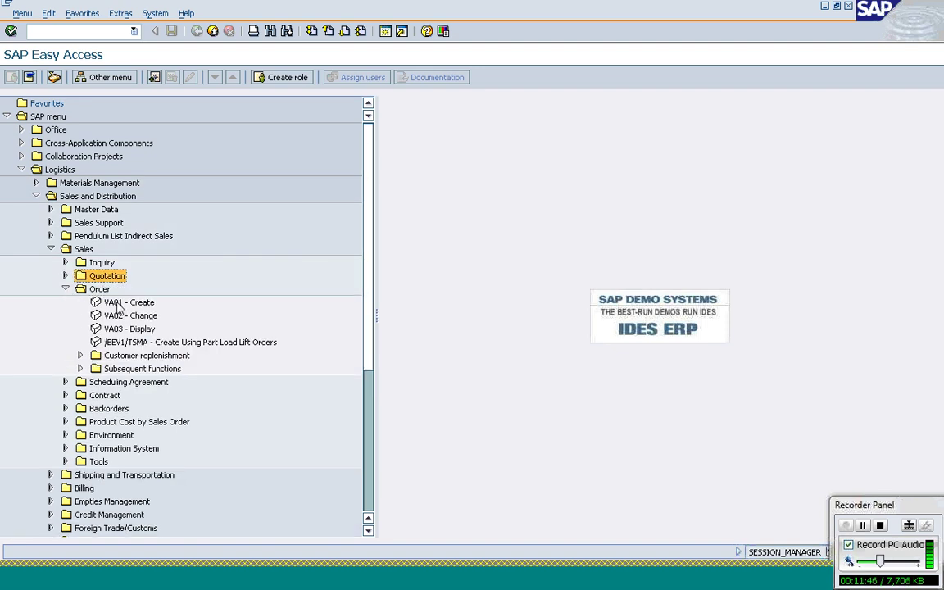
left_click(118, 305)
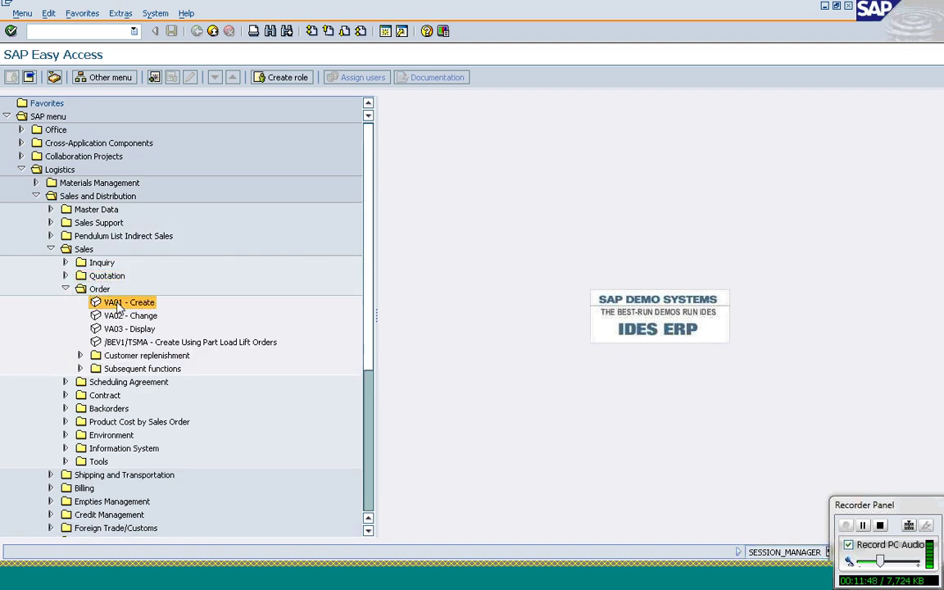
double_click(119, 305)
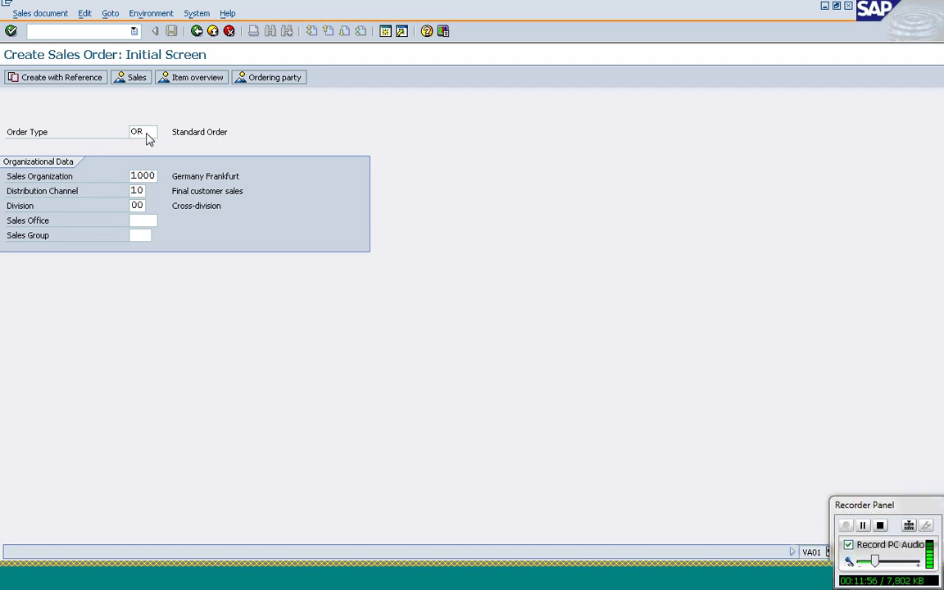
- Create the standard order (OR) with reference to the saved quotation, entering the quotation's document number and copying its data
key("Return")
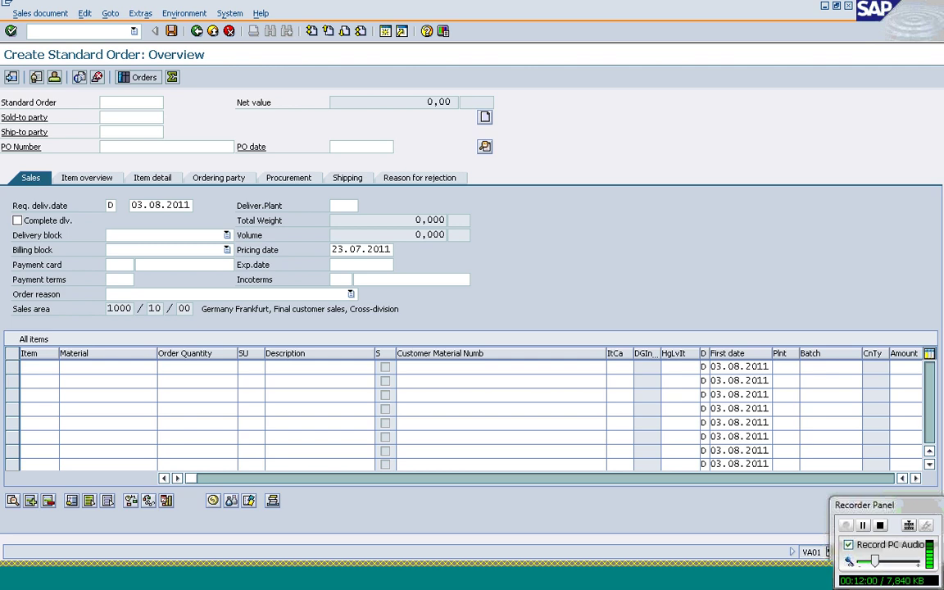
left_click(196, 32)
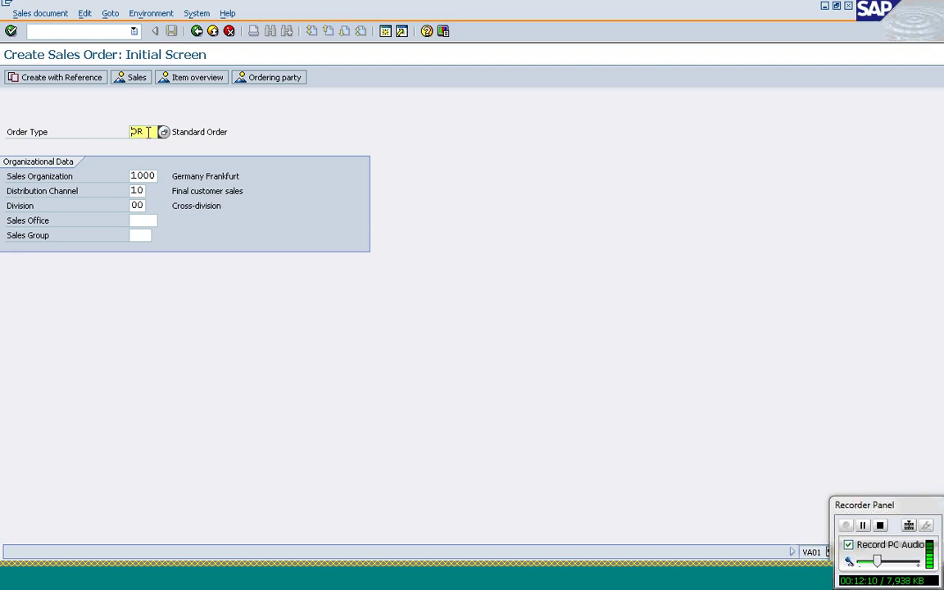
left_click(64, 81)
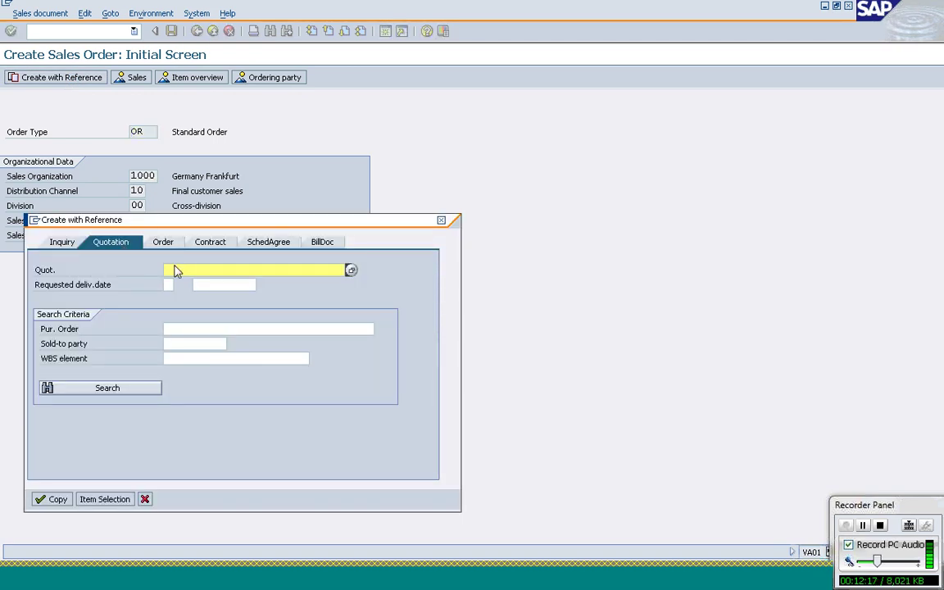
type("20000016")
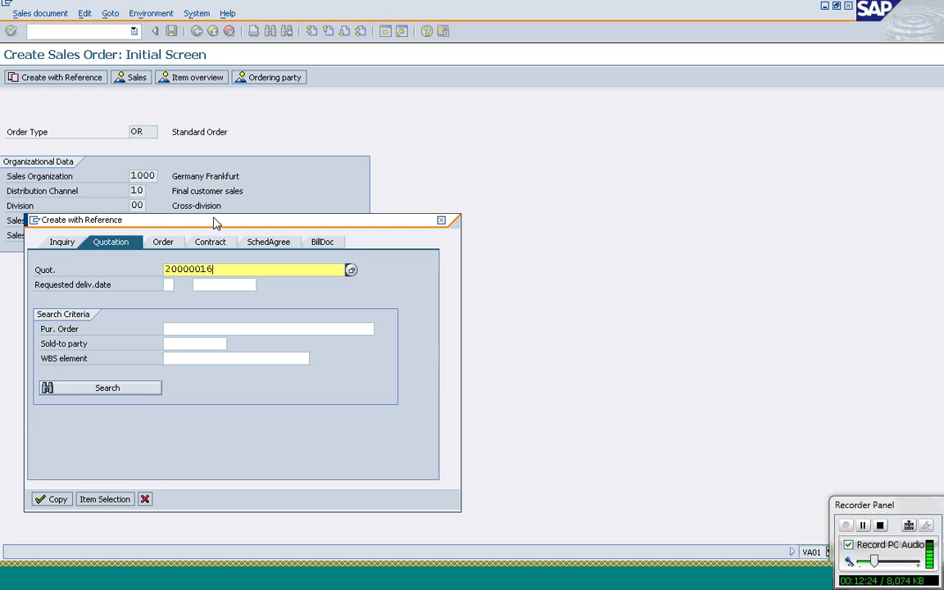
left_click_drag(214, 223, 326, 120)
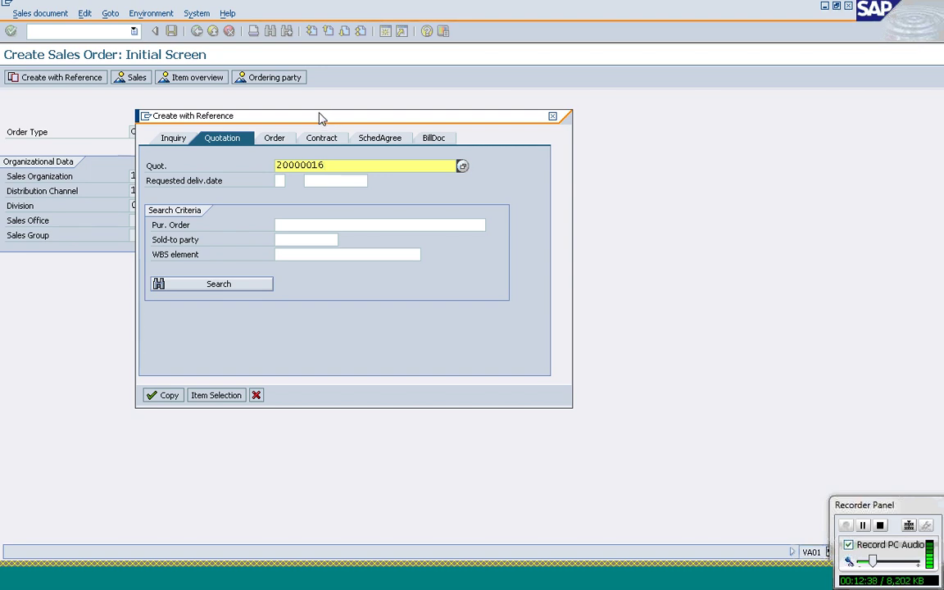
left_click(159, 398)
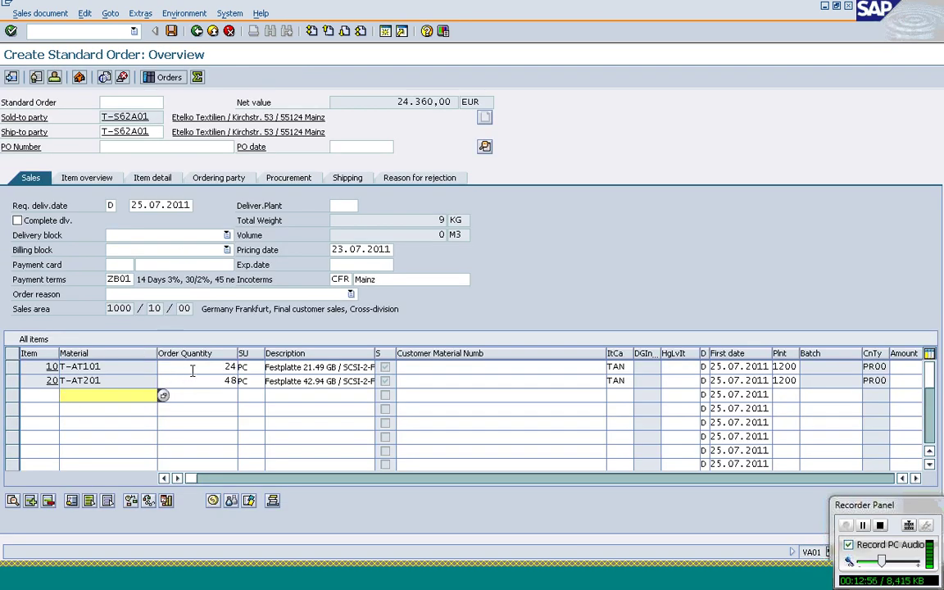
- Review the copied items' order quantities and first dates against the requested delivery date in the order overview
left_click(190, 368)
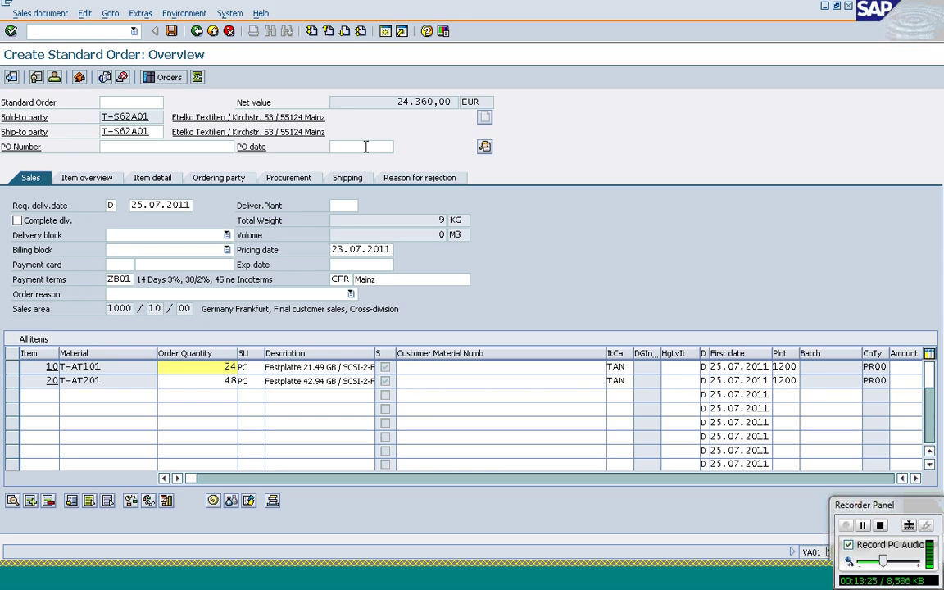
left_click(134, 206)
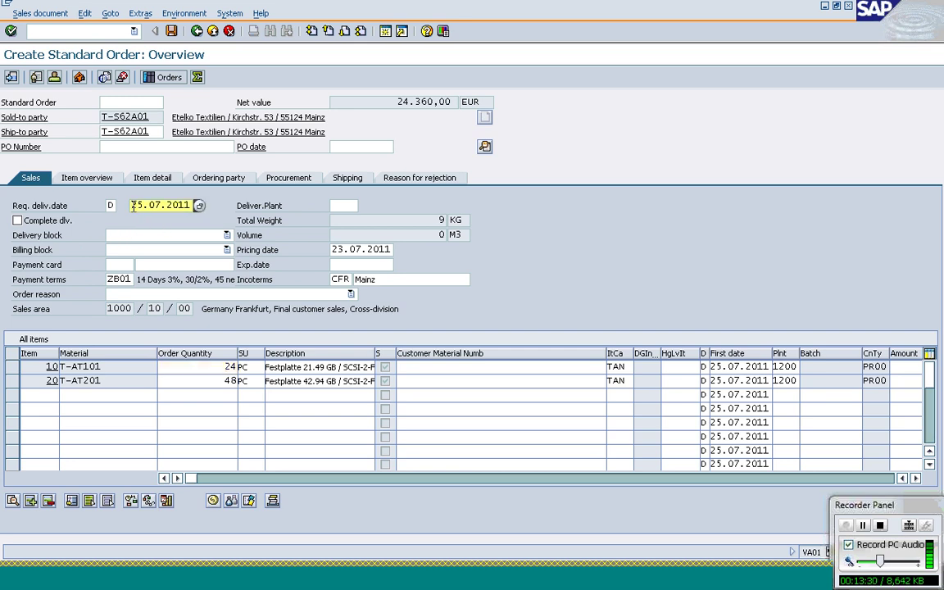
left_click_drag(132, 206, 180, 205)
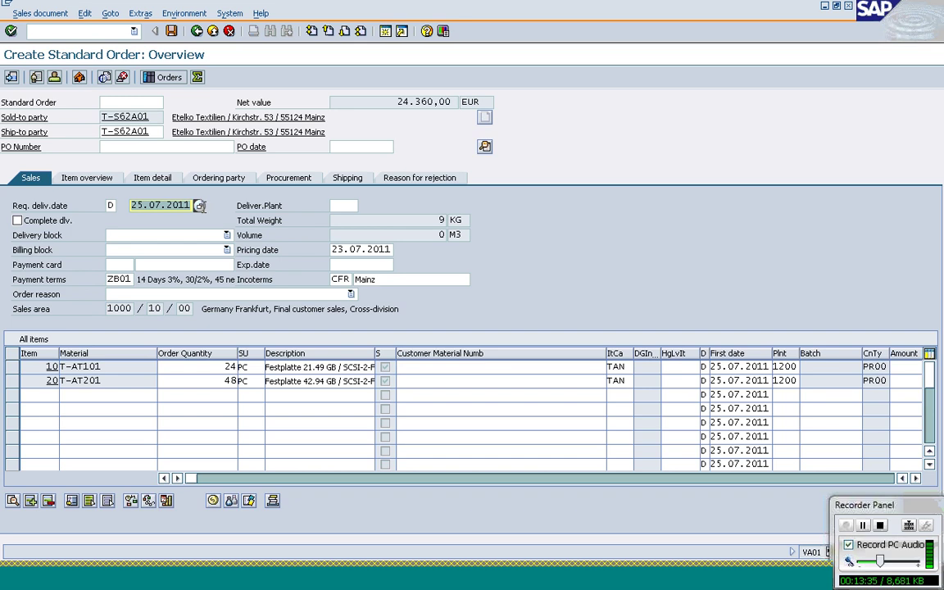
left_click(135, 205)
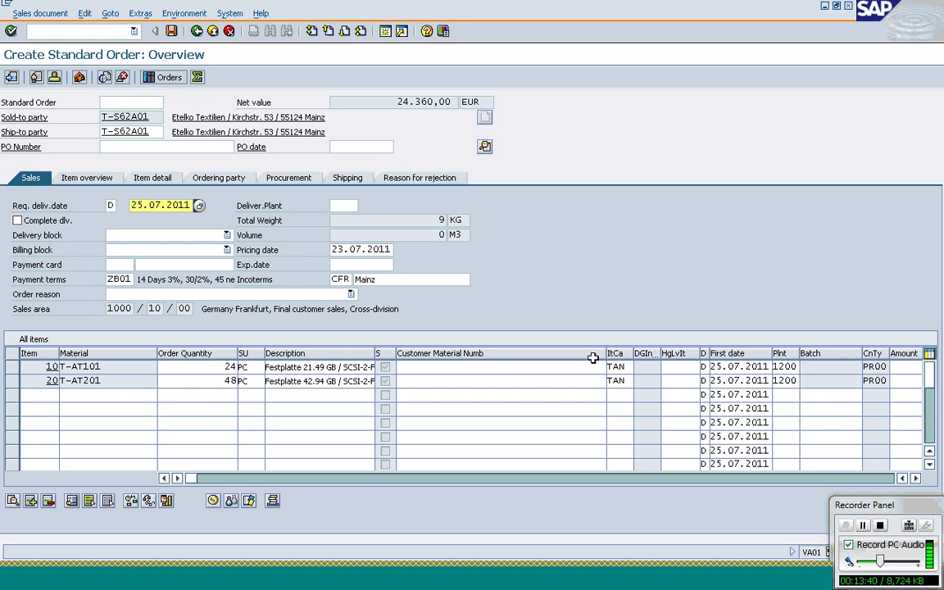
left_click(929, 440)
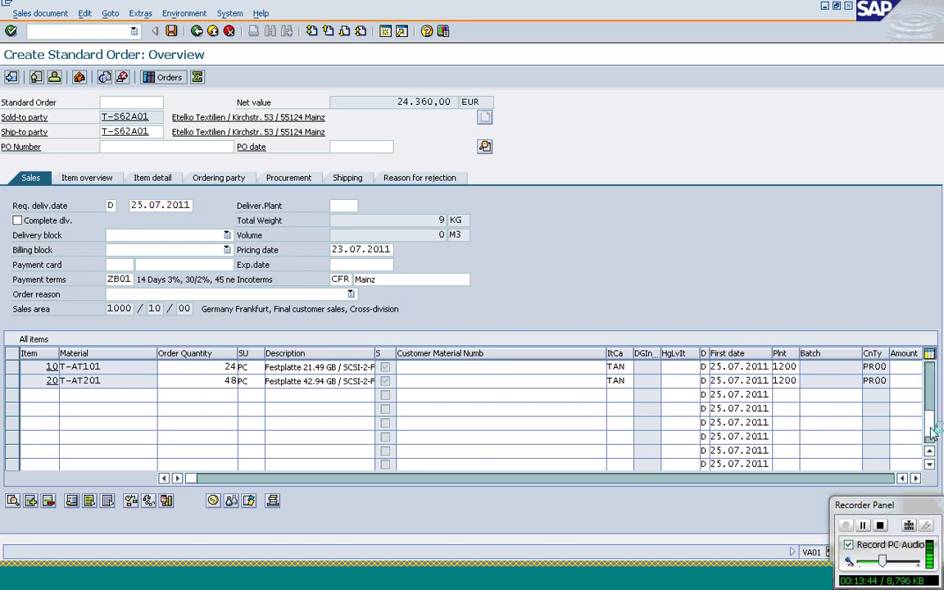
left_click(930, 433)
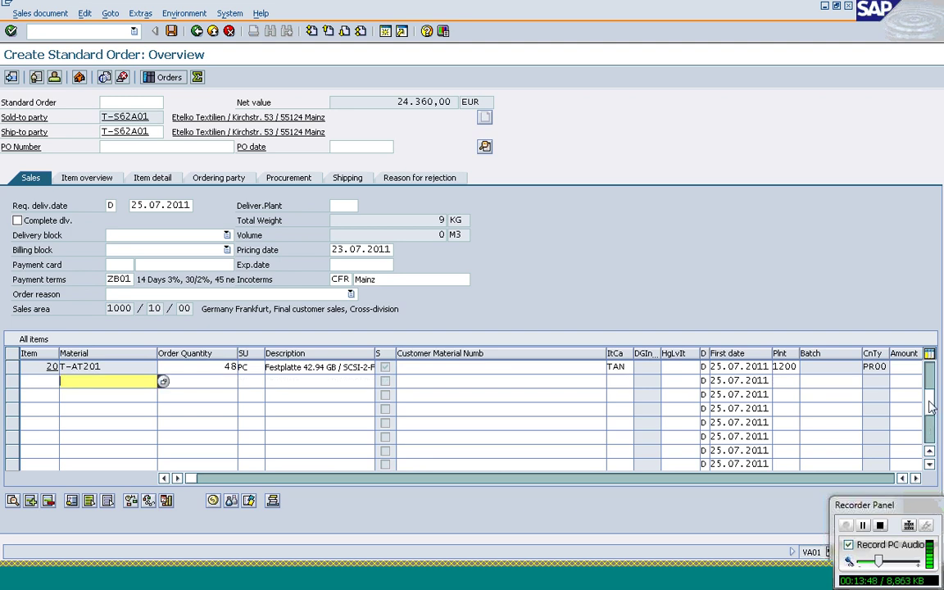
left_click(930, 354)
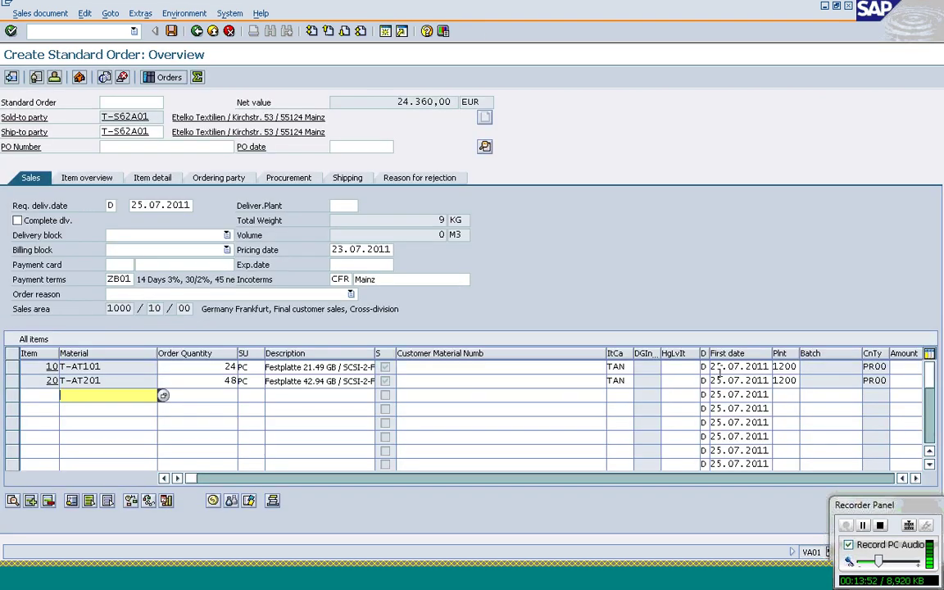
left_click(719, 369)
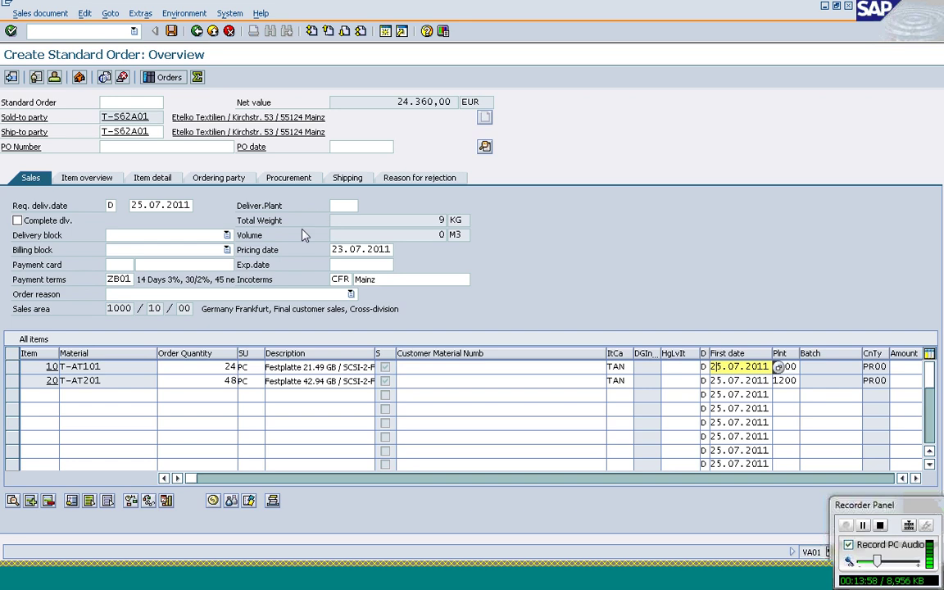
left_click(139, 205)
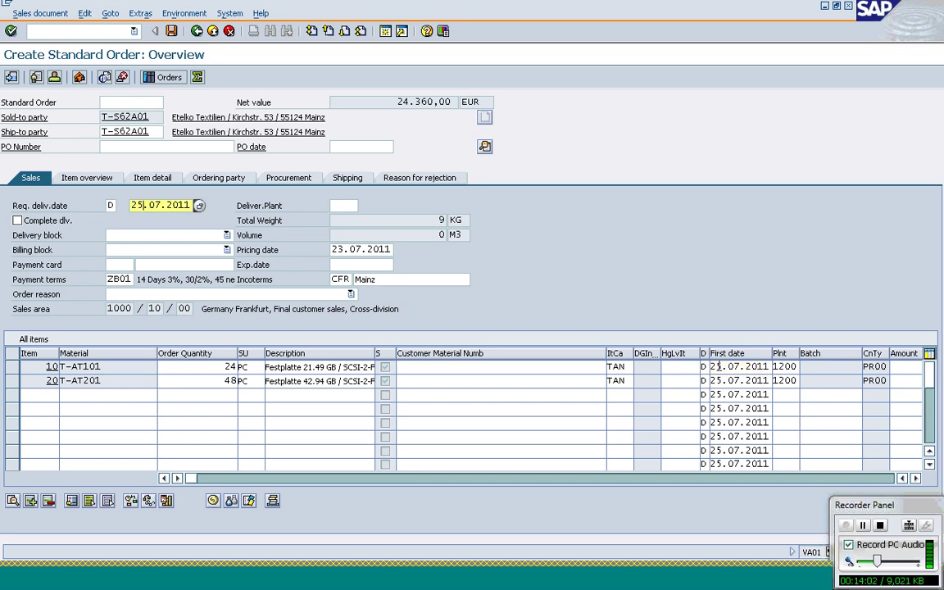
- Set the first delivery date of items 10 (T-AT101) and 20 (T-AT201) to 26.07.2011
left_click(714, 368)
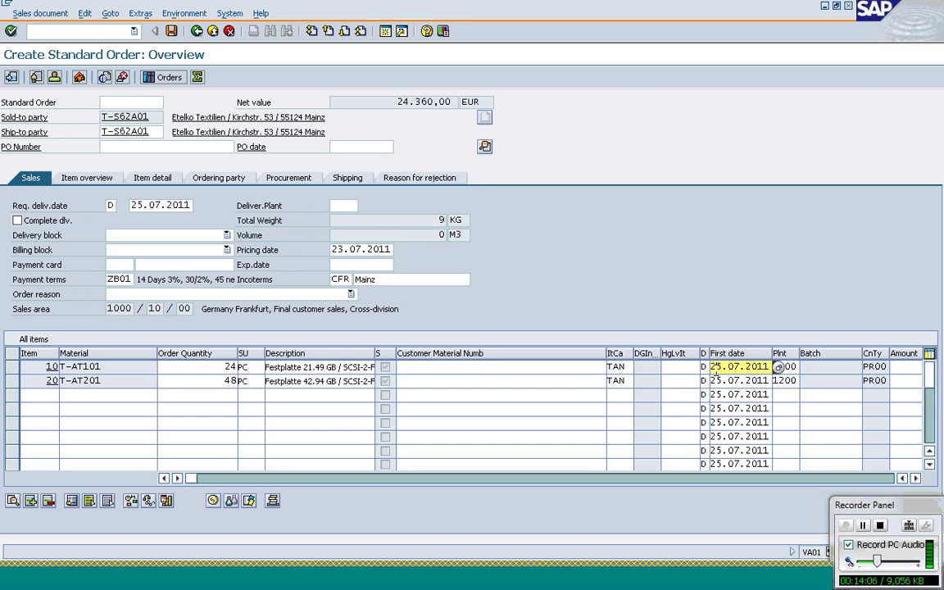
key("Down")
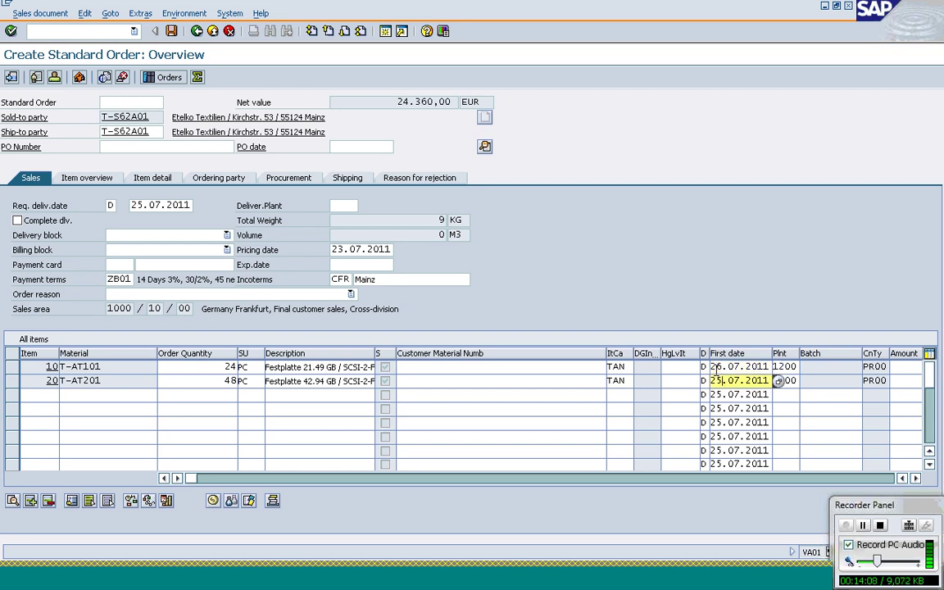
key("Return")
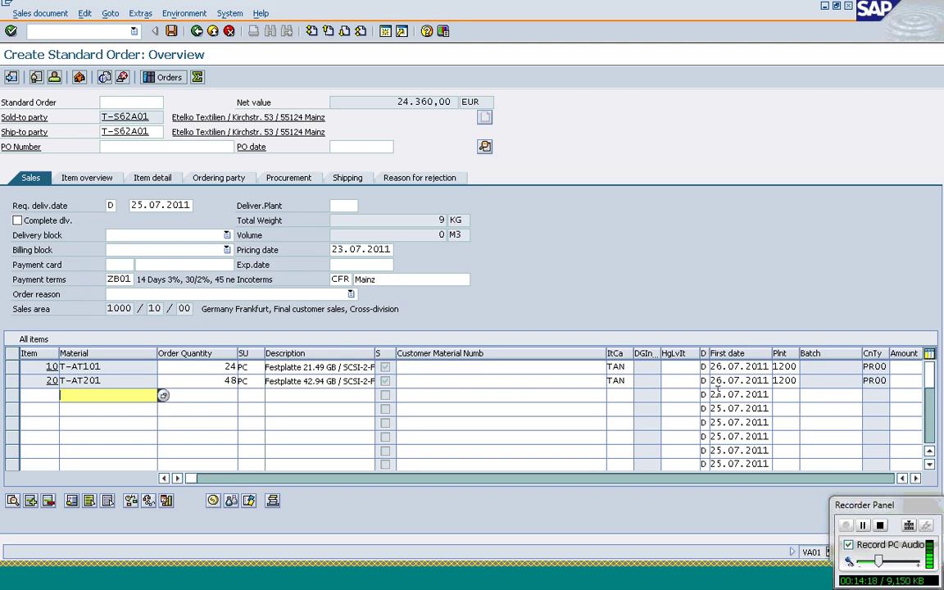
left_click(721, 381)
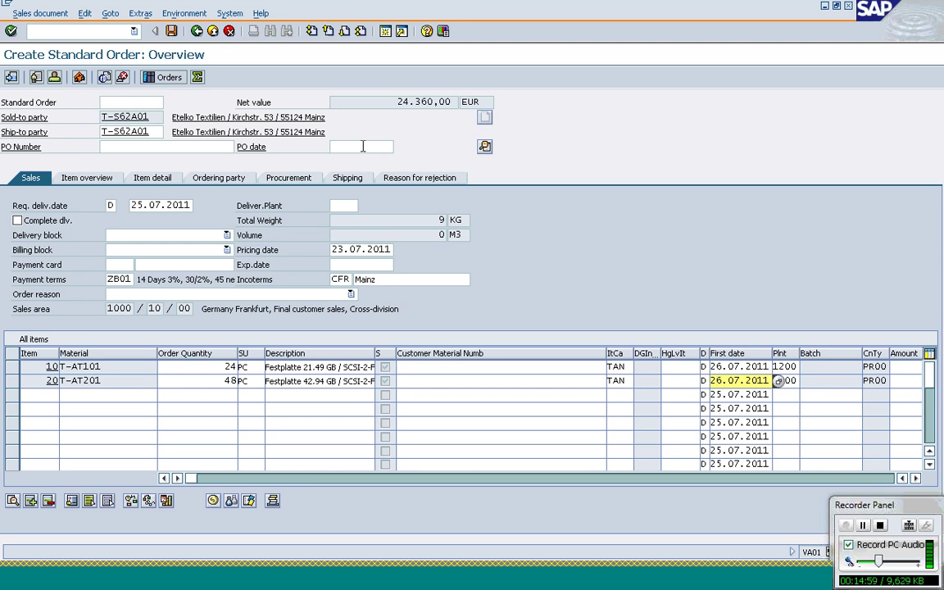
- Open the order's header details and examine the sales area, sales office, sales group, currency, price list, customer group and sales district
left_click(484, 147)
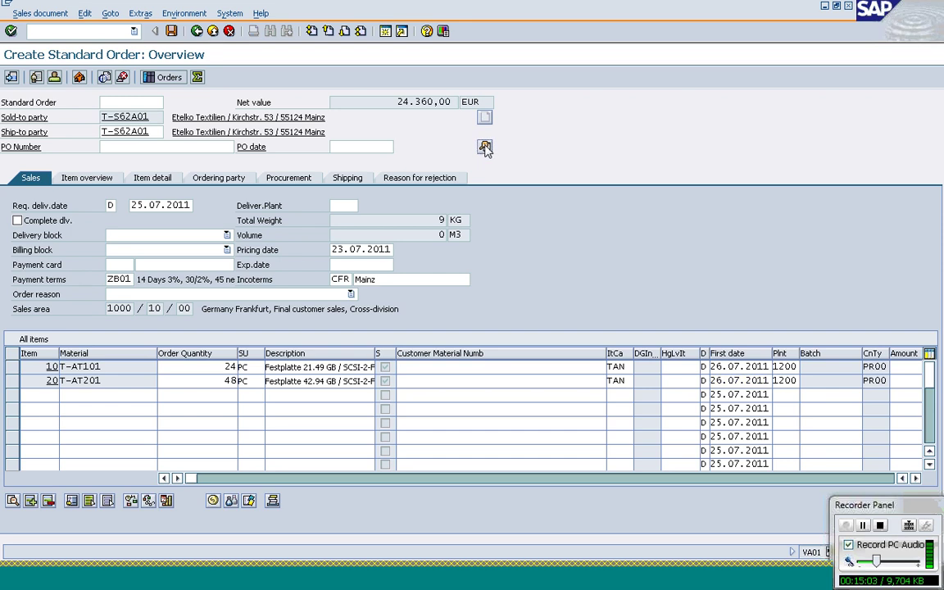
left_click(182, 117)
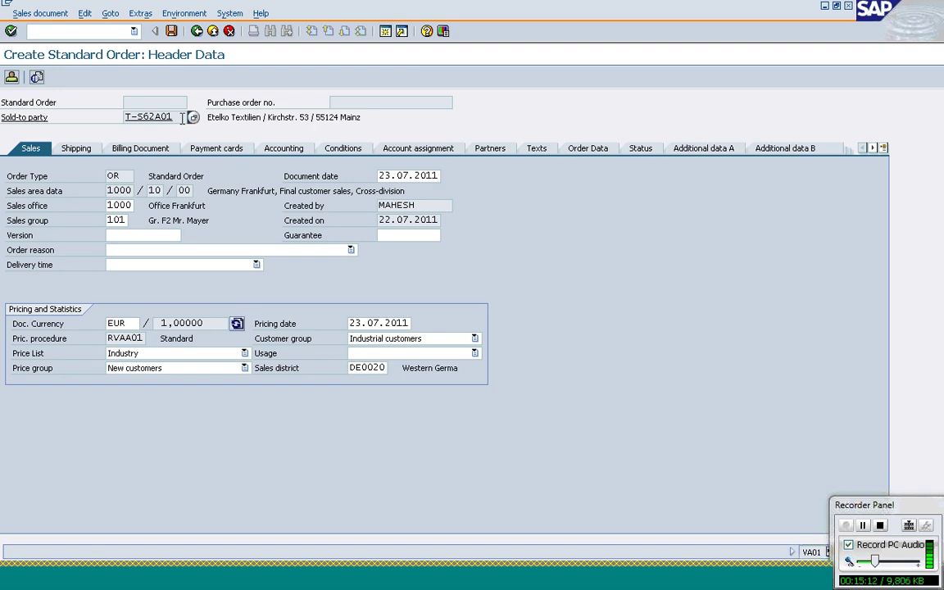
left_click(118, 188)
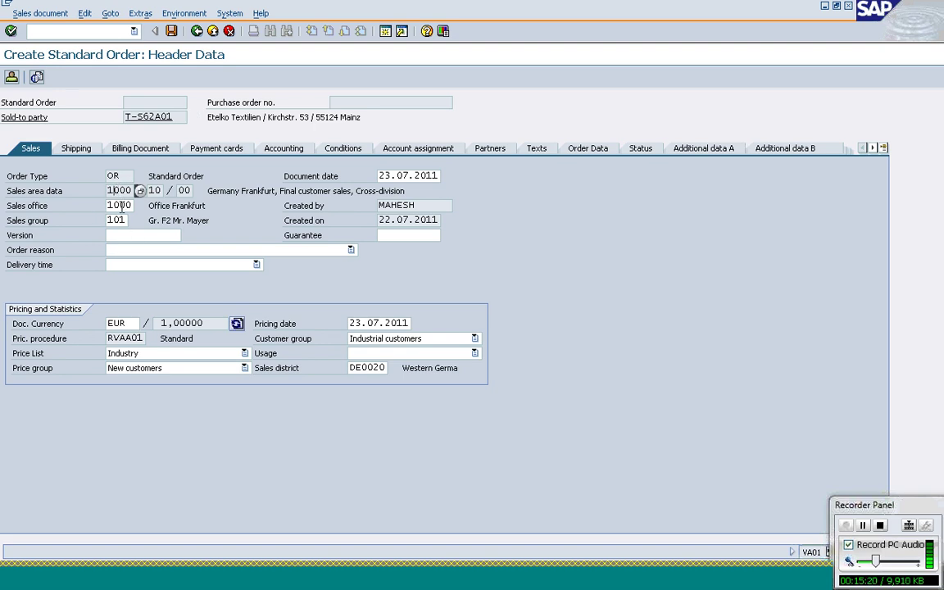
double_click(121, 206)
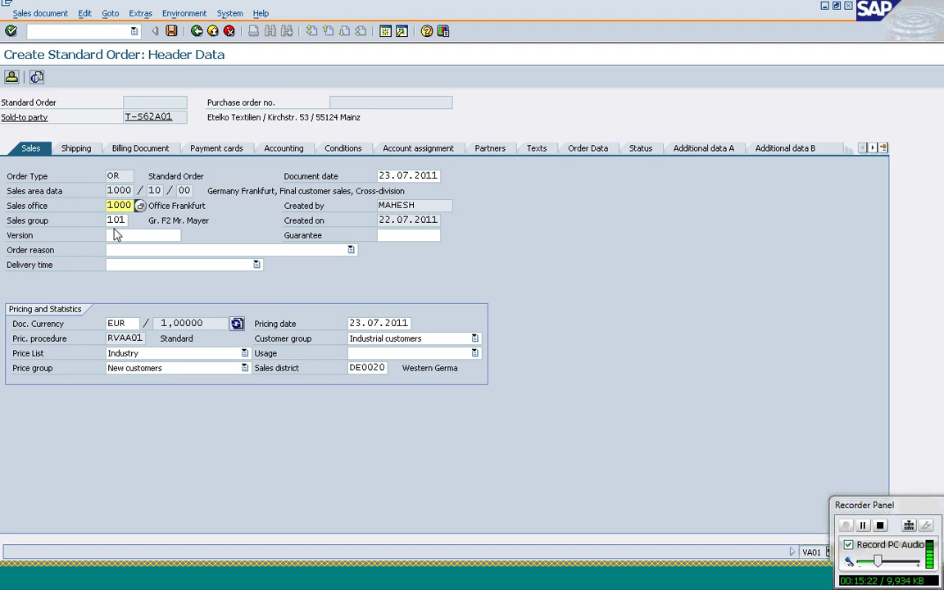
double_click(116, 220)
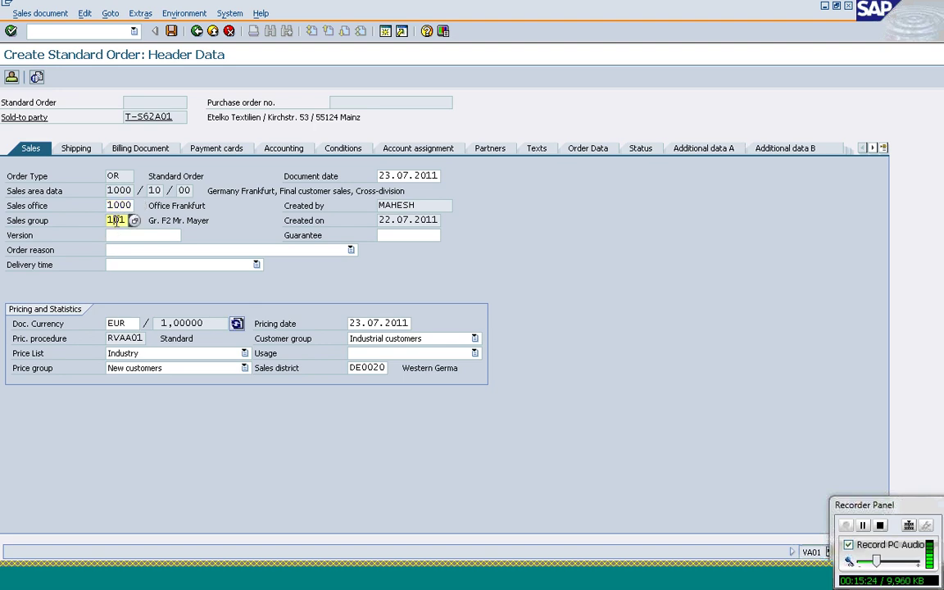
left_click(123, 325)
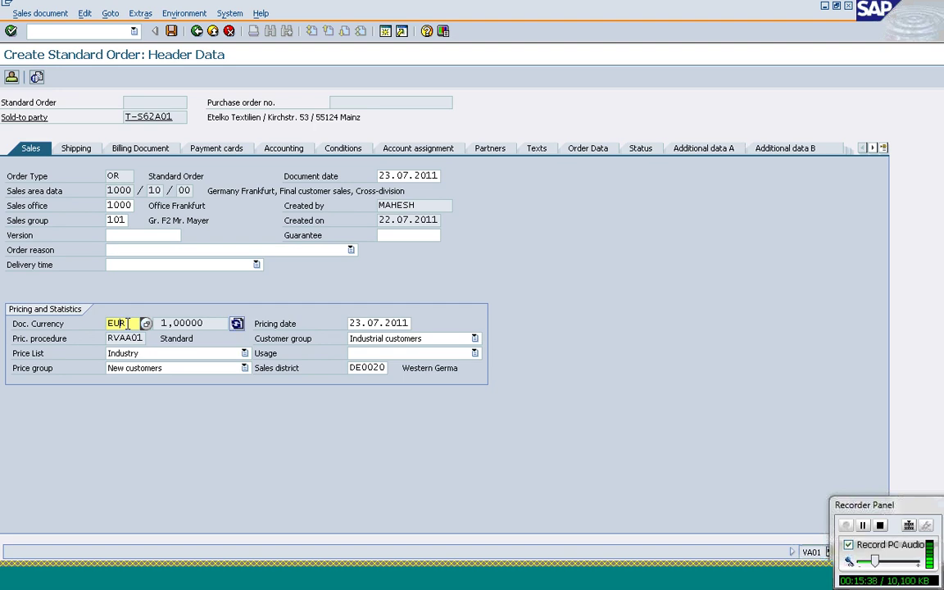
left_click(29, 357)
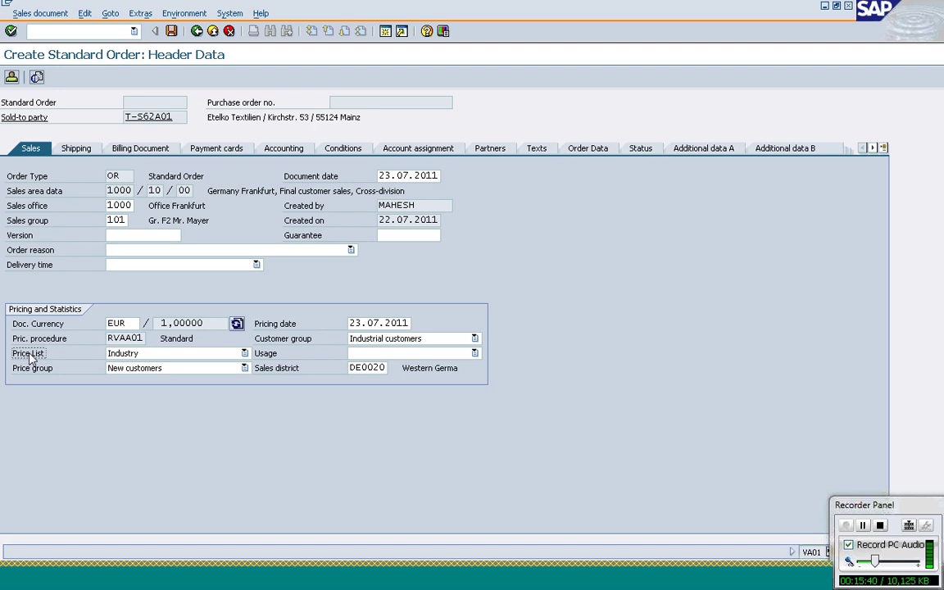
left_click(33, 373)
left_click(289, 339)
left_click(271, 373)
- Examine the header's shipping data, including total weight, and its billing document data
left_click(76, 147)
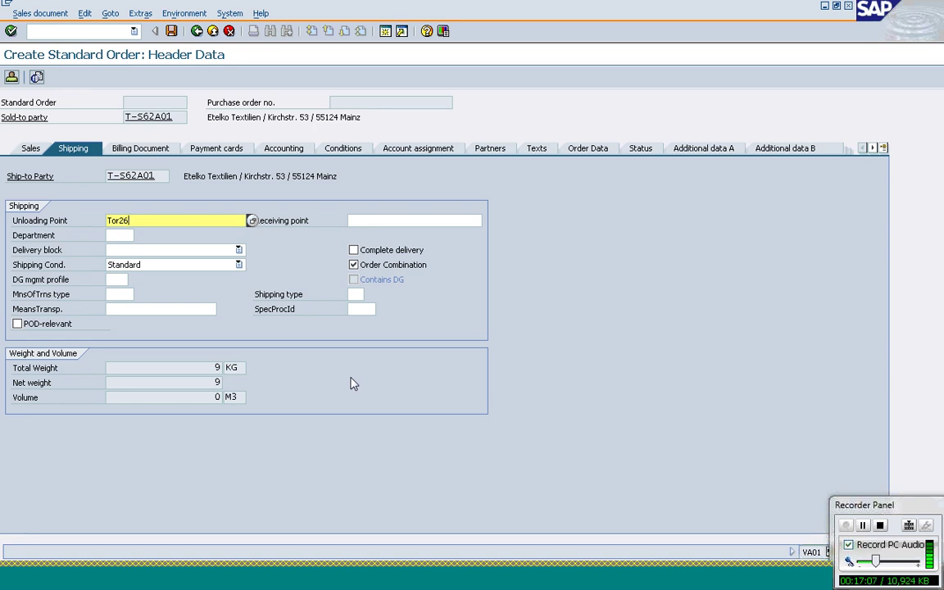
left_click(206, 369)
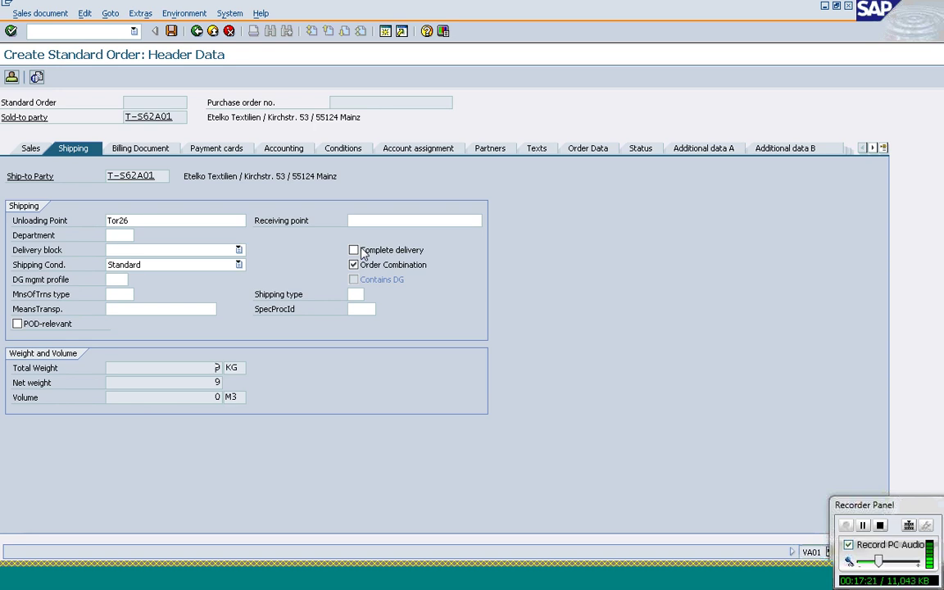
left_click(148, 155)
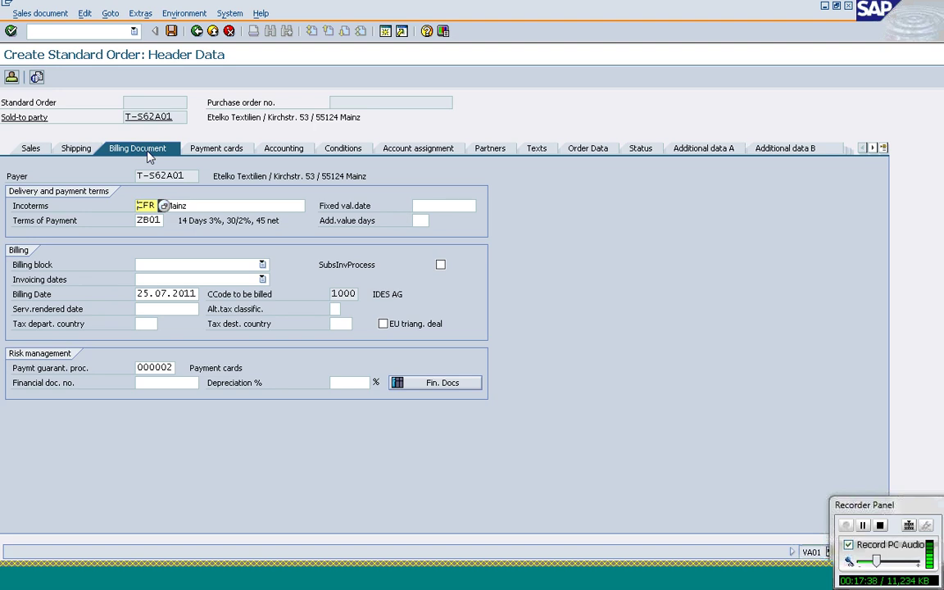
- Recheck the header's sales office, sales district and usage, and check the net weight in the shipping data
left_click(33, 149)
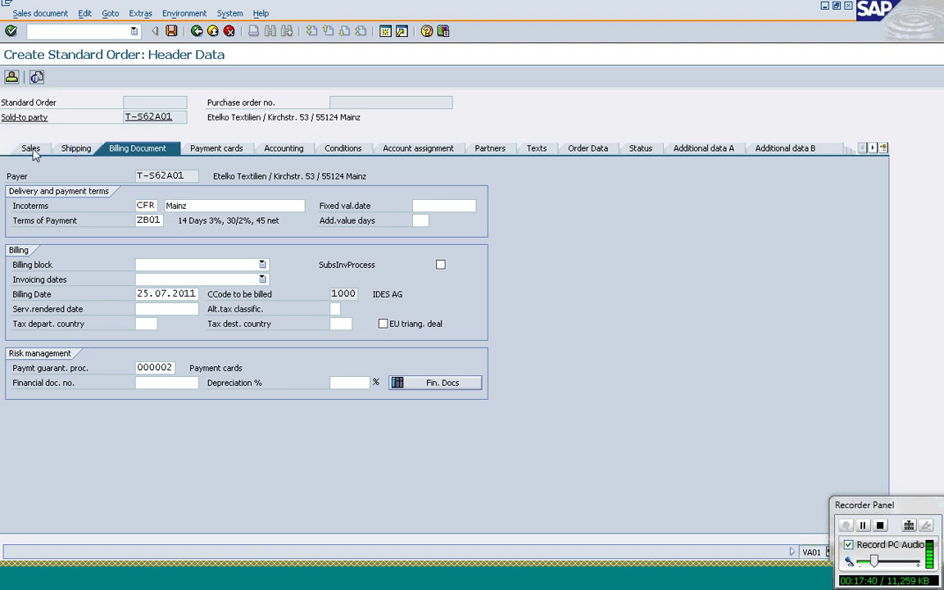
left_click(121, 206)
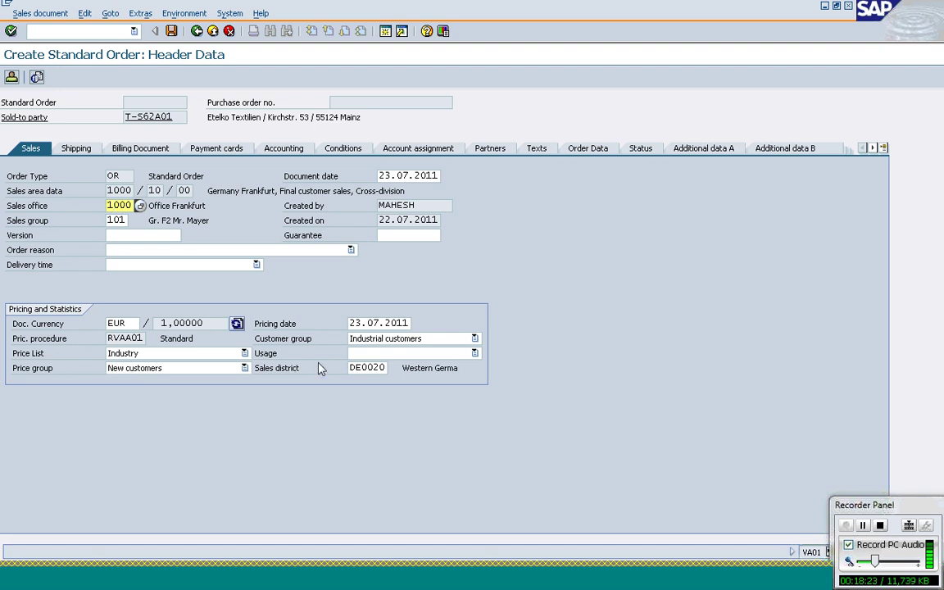
left_click(368, 367)
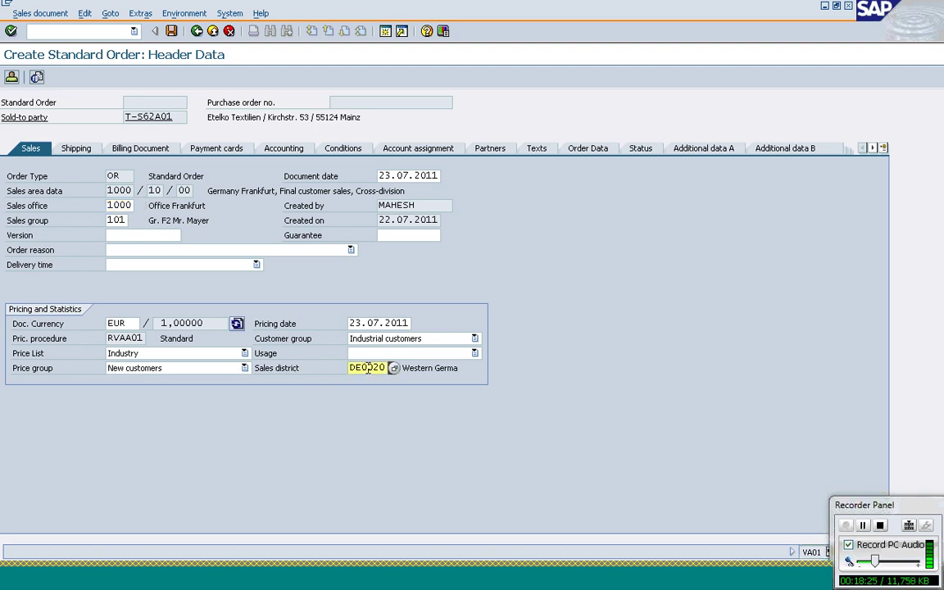
left_click(267, 354)
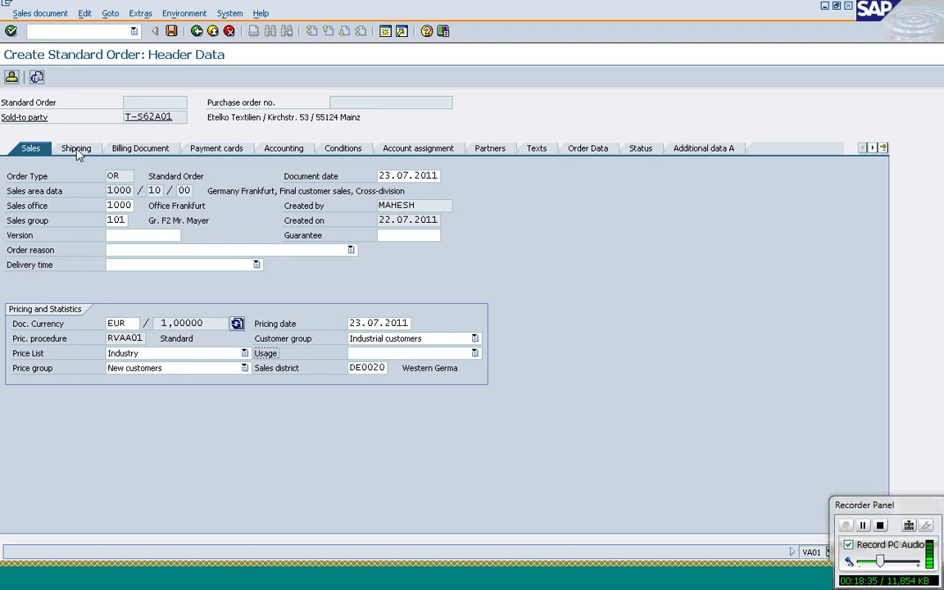
left_click(76, 149)
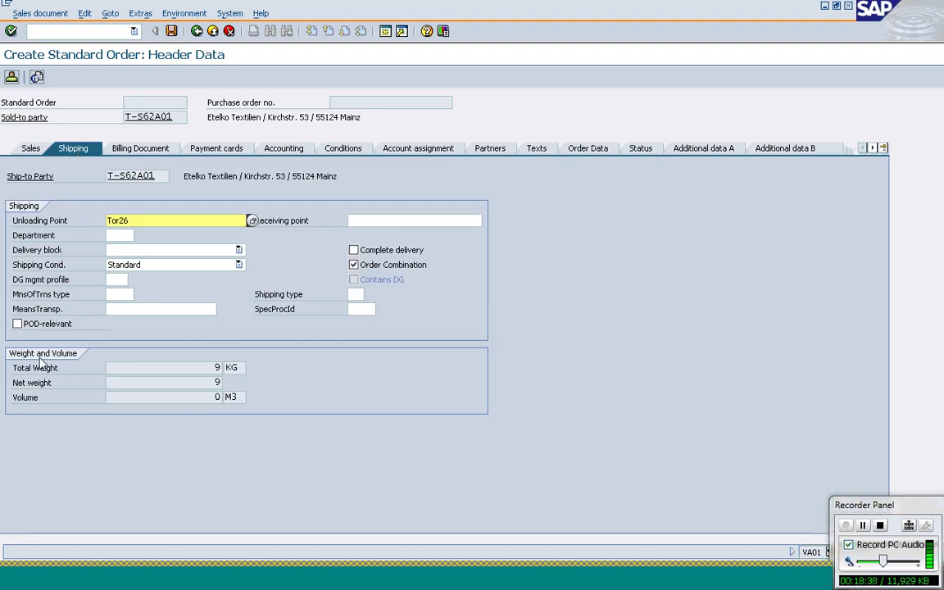
left_click(198, 381)
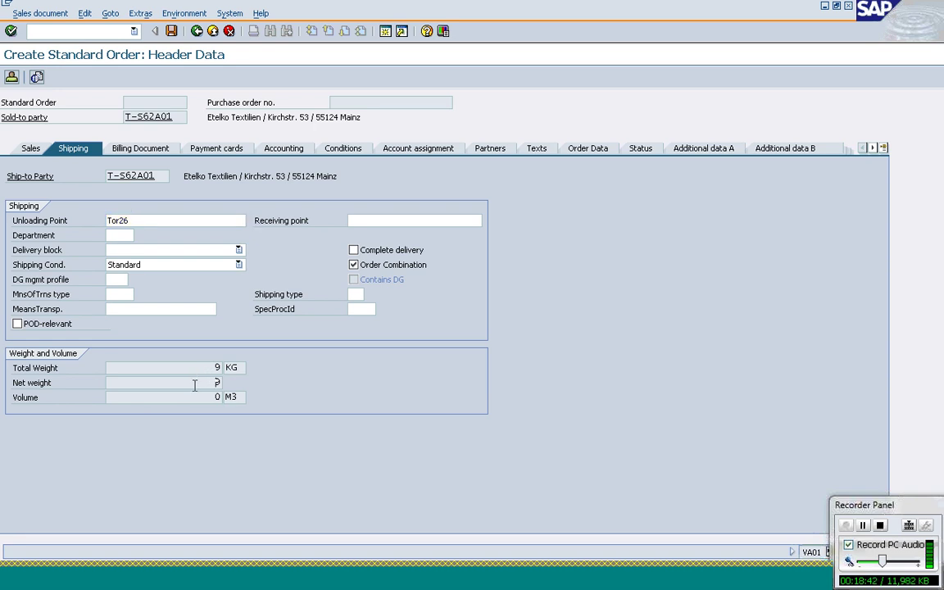
- Leave the header data, open item 10 (T-AT101), and examine its order quantity, first delivery date, pricing date, engineering change and BOM explosion number
left_click(197, 33)
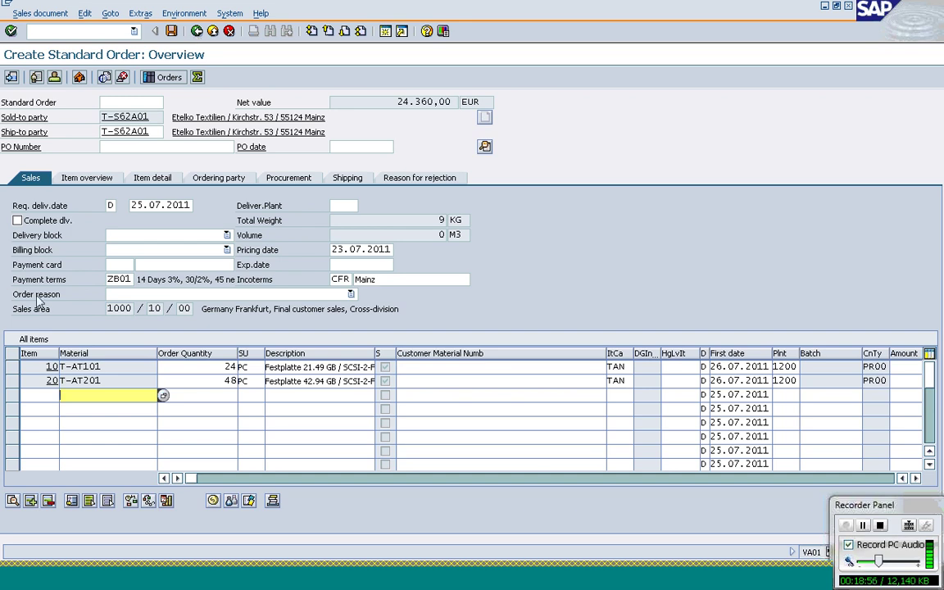
left_click(13, 368)
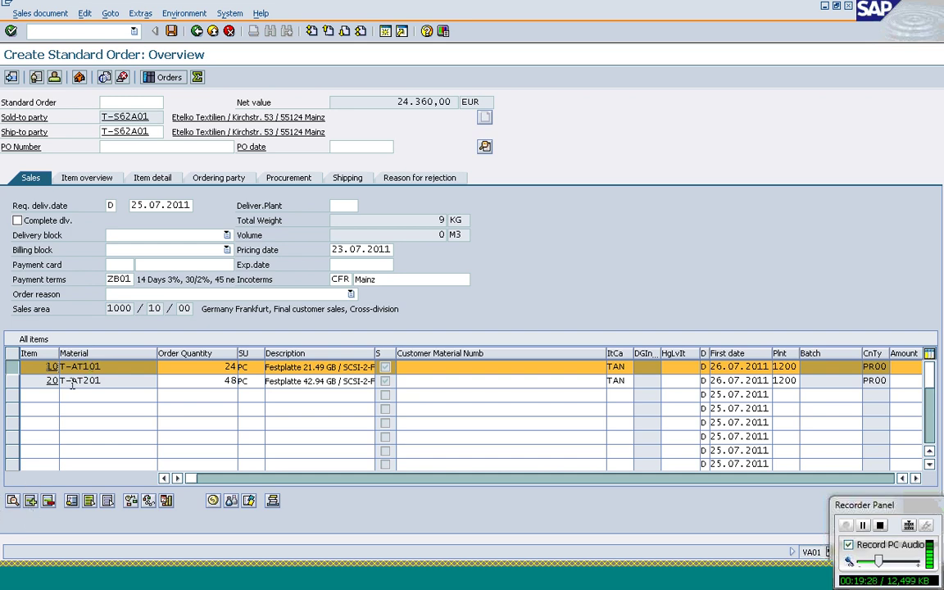
left_click(13, 501)
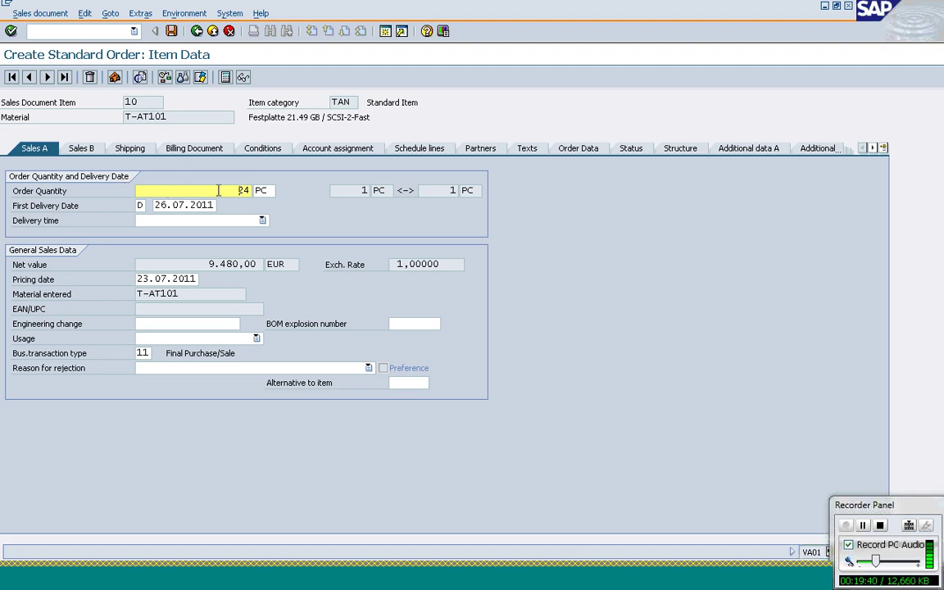
left_click(164, 205)
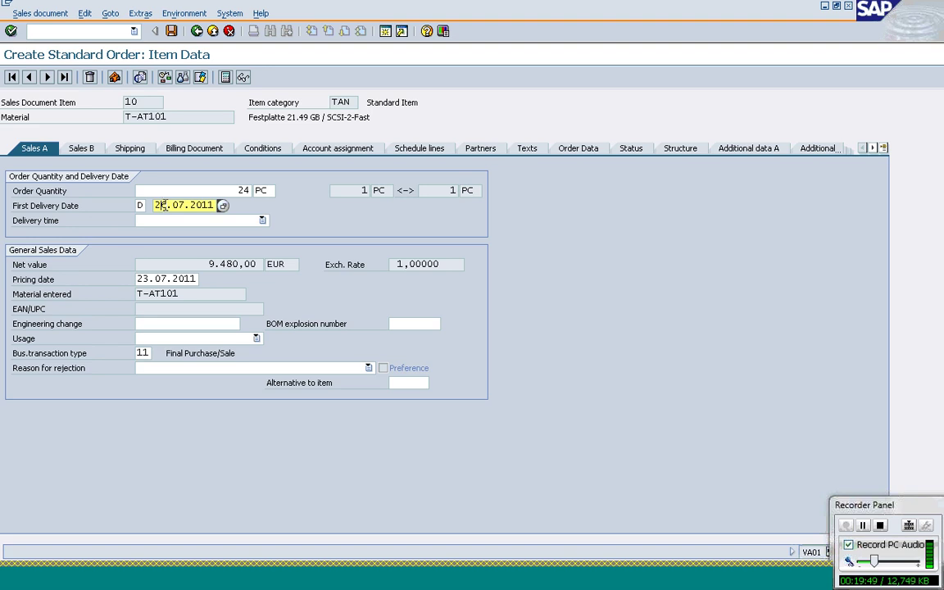
left_click(151, 280)
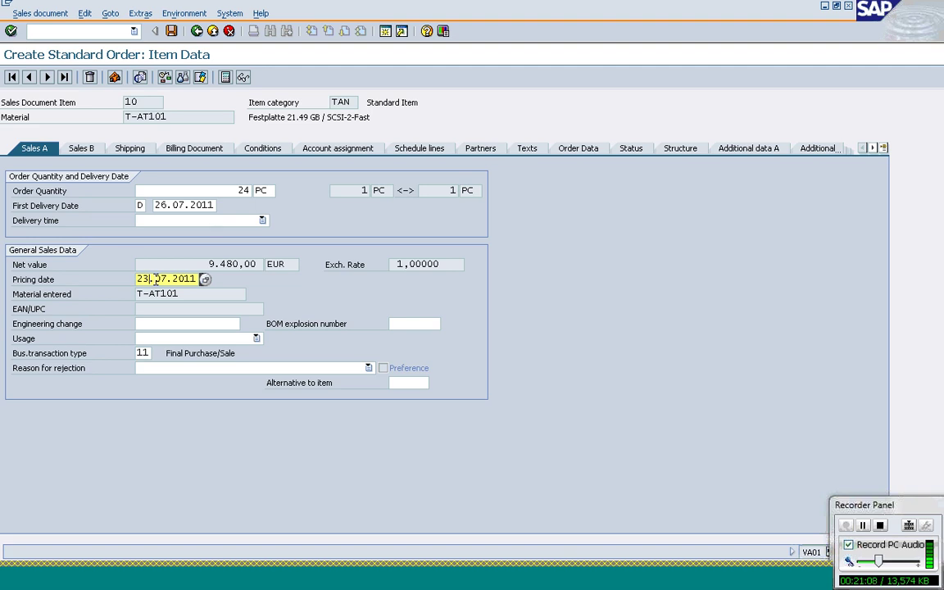
left_click(27, 309)
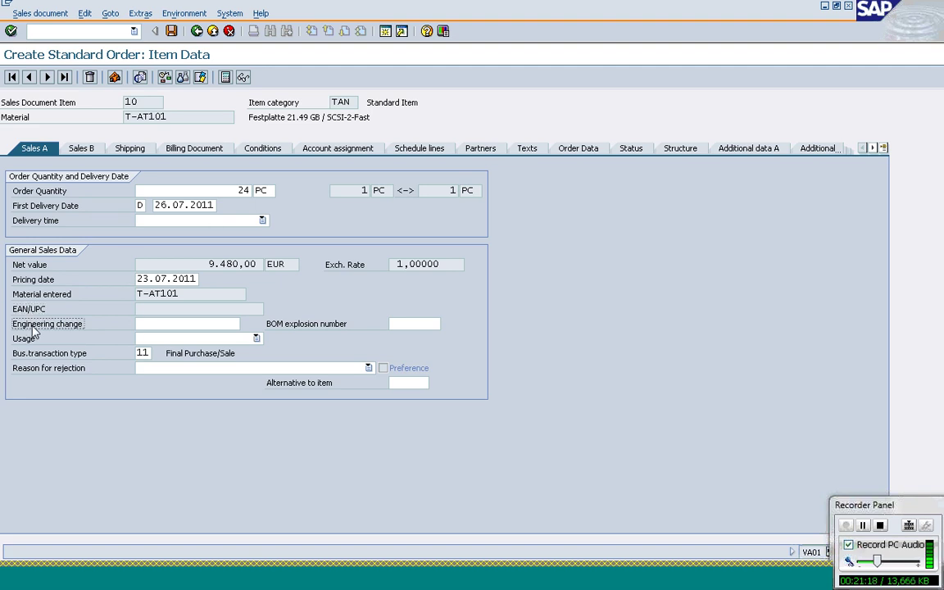
left_click(37, 324)
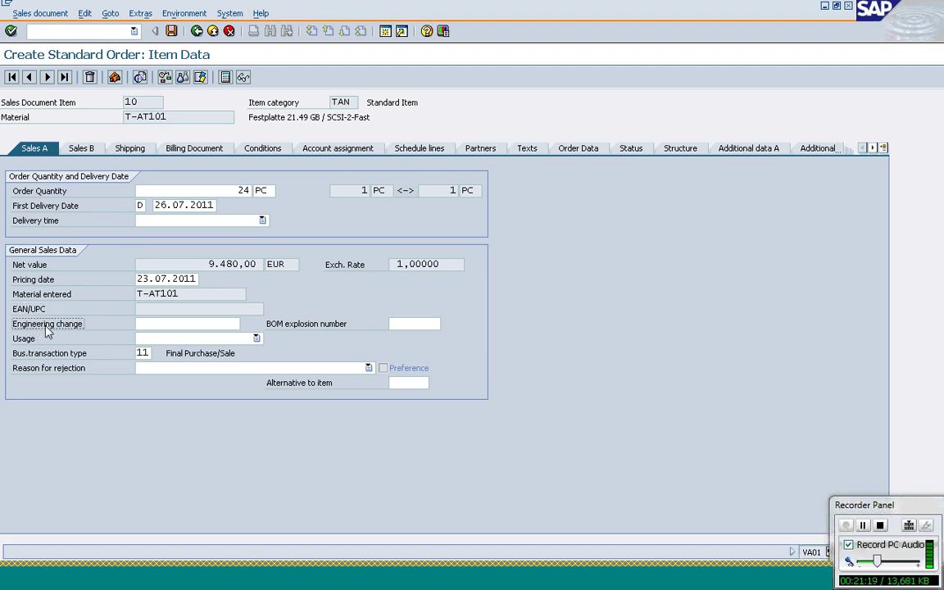
left_click(314, 329)
- Examine item 10's pricing and statistics data: product hierarchy, material group, division, customer group, price group, material pricing group and sales district
left_click(82, 150)
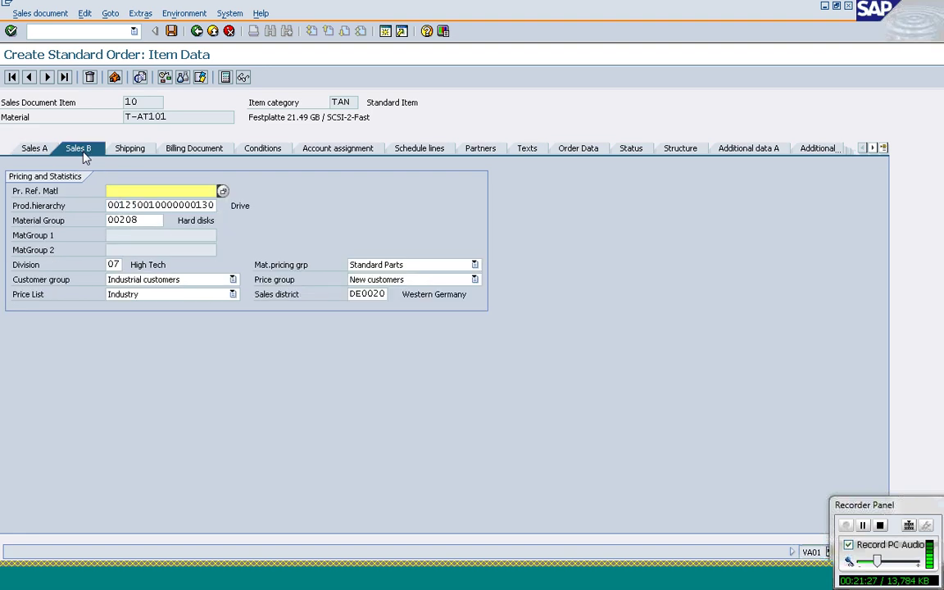
left_click(145, 205)
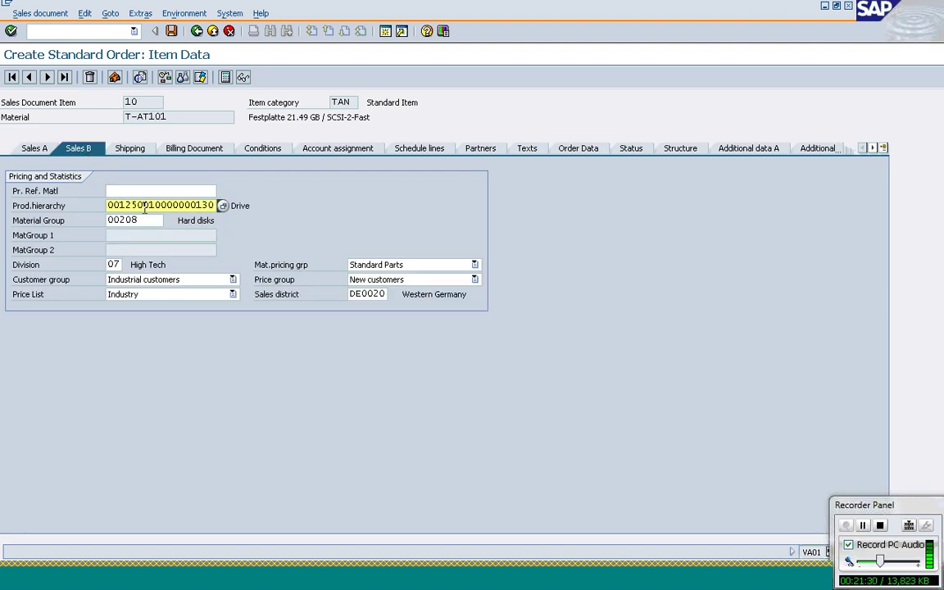
key("Tab")
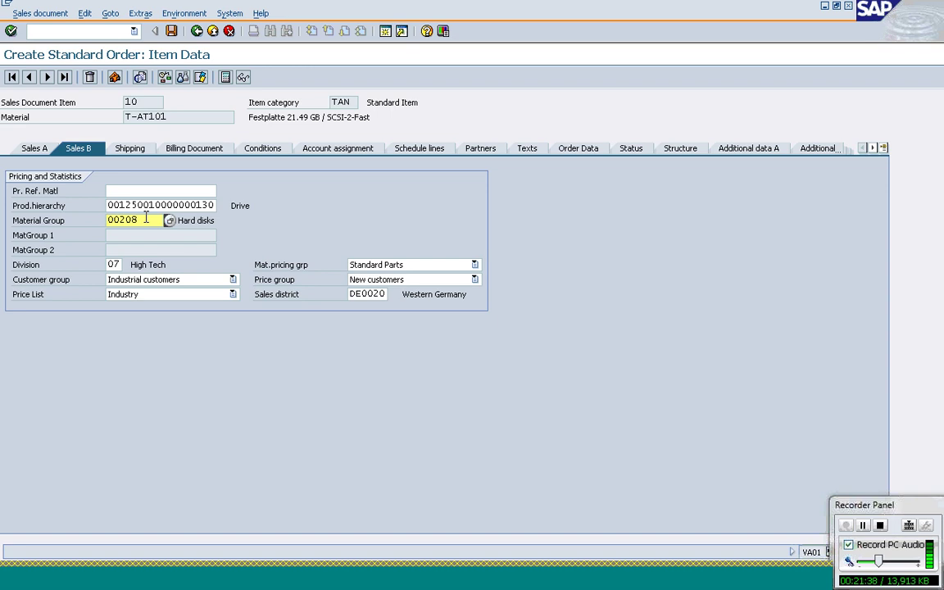
left_click(115, 265)
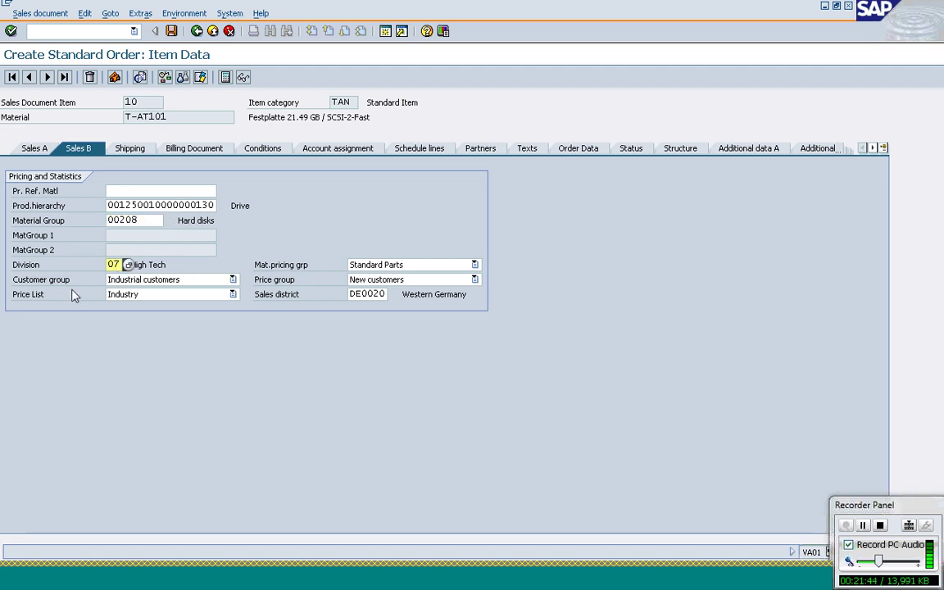
left_click(26, 281)
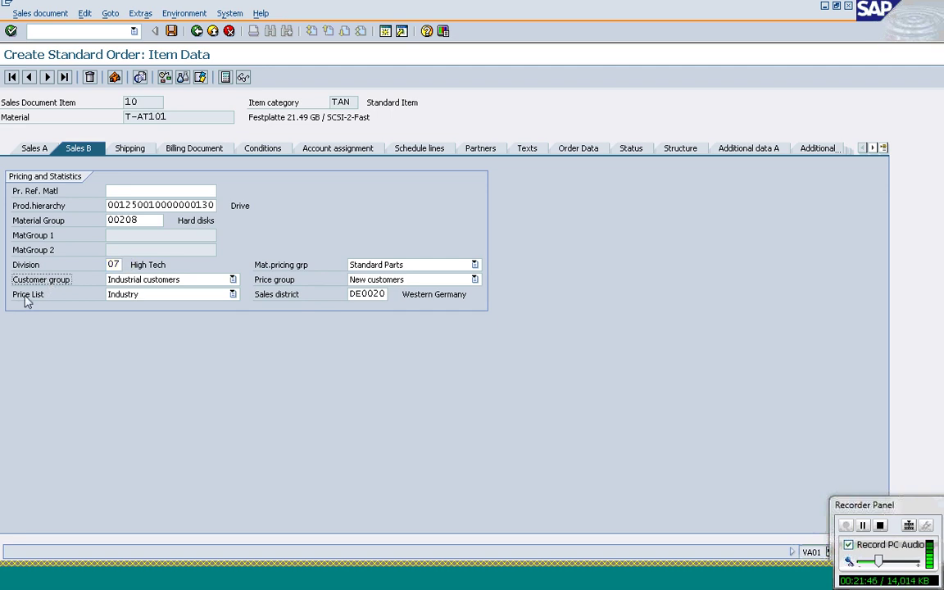
left_click(274, 281)
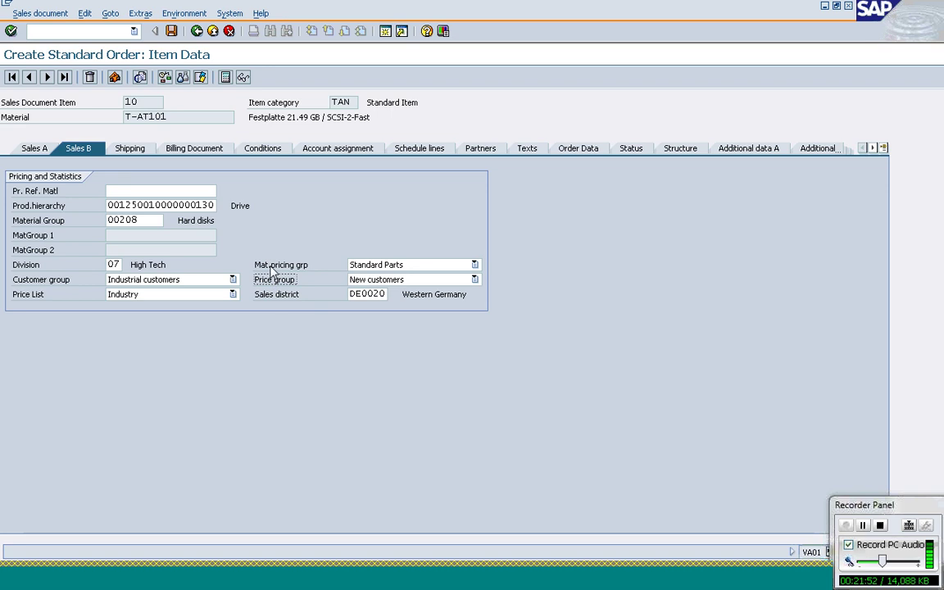
left_click(272, 268)
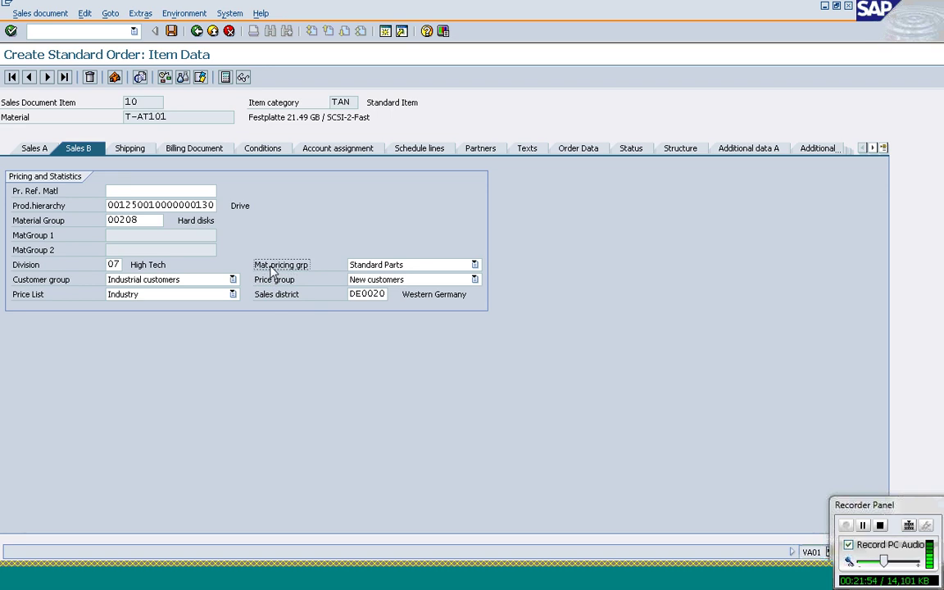
left_click(277, 300)
left_click(363, 297)
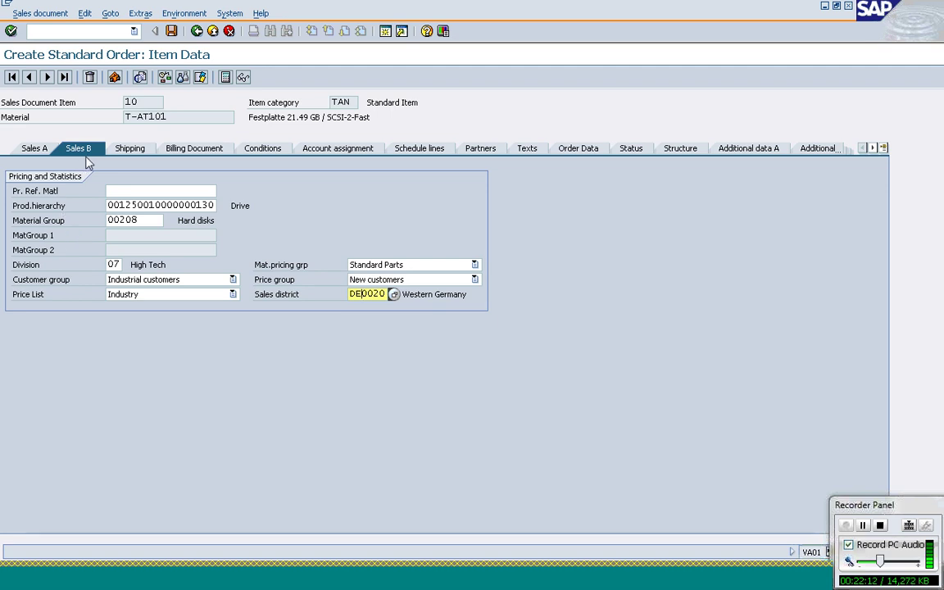
- Glance at item 10's shipping data and recheck the material group in its pricing and statistics data
left_click(131, 149)
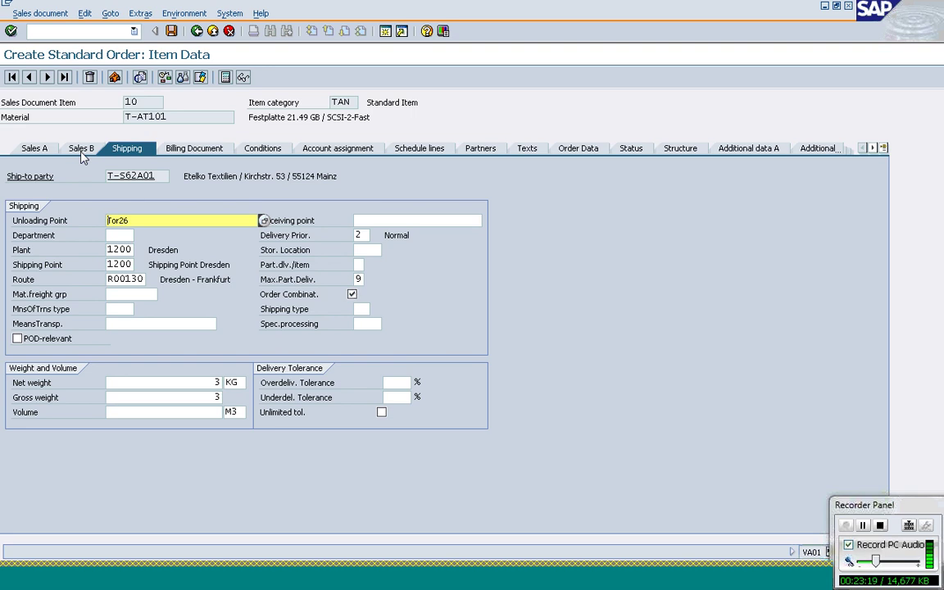
left_click(81, 151)
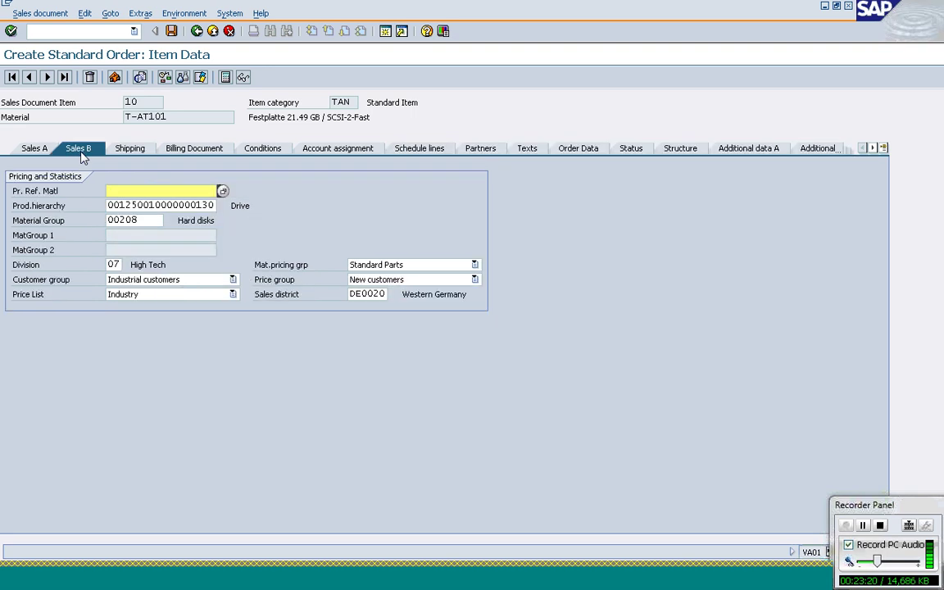
left_click(141, 221)
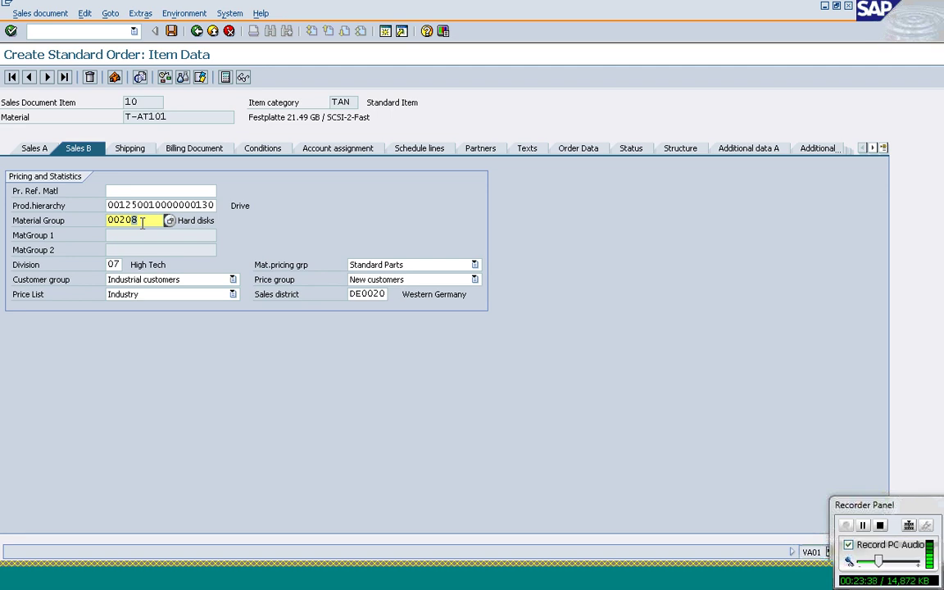
type("9")
key("BackSpace")
type("8")
key("Return")
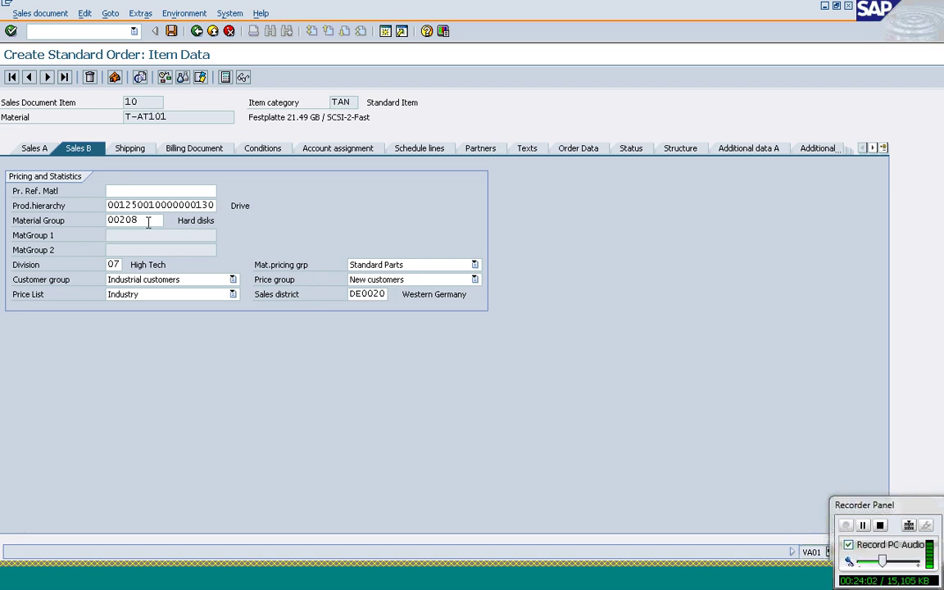
left_click(148, 222)
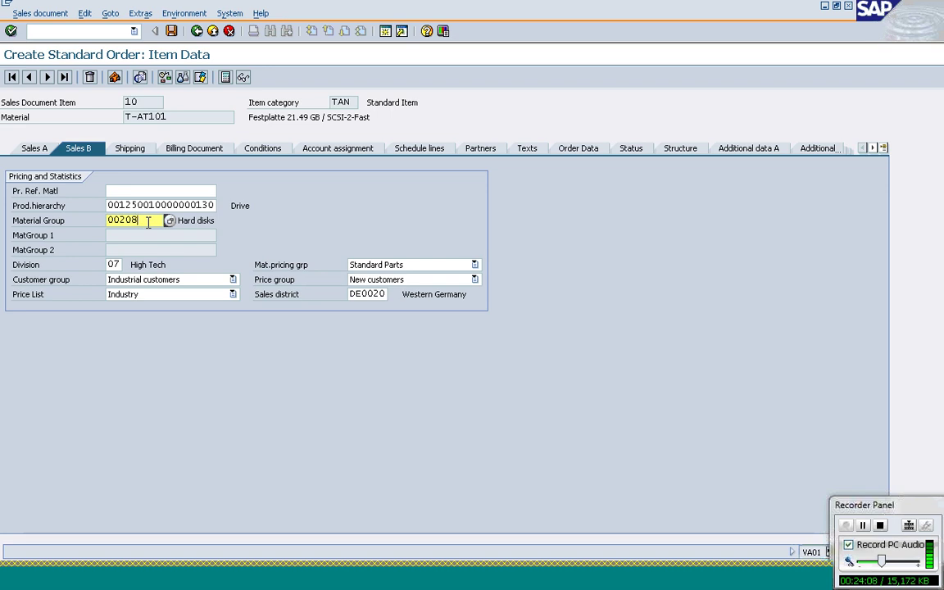
- Open item 10's shipping data and examine the plant and shipping point
left_click(129, 150)
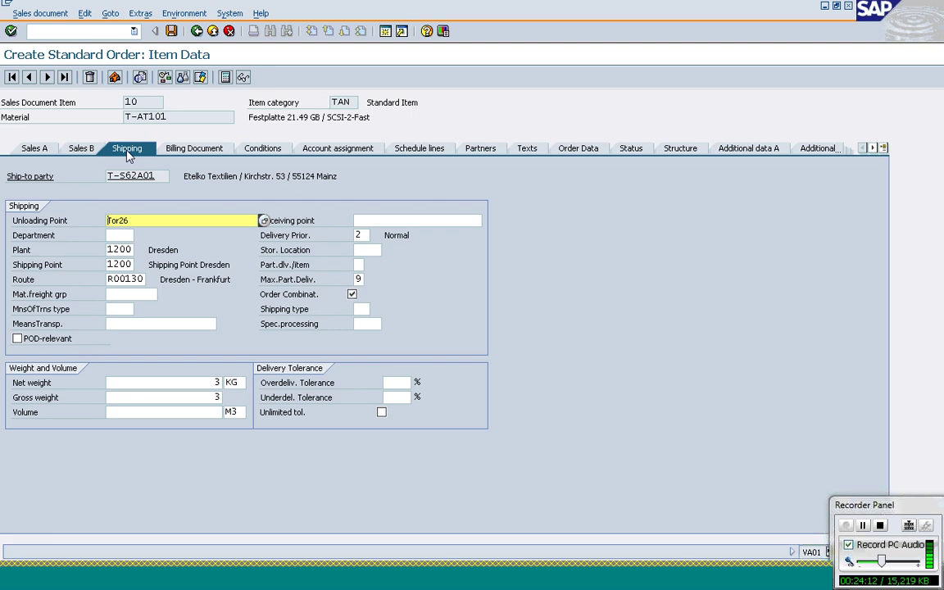
left_click(123, 250)
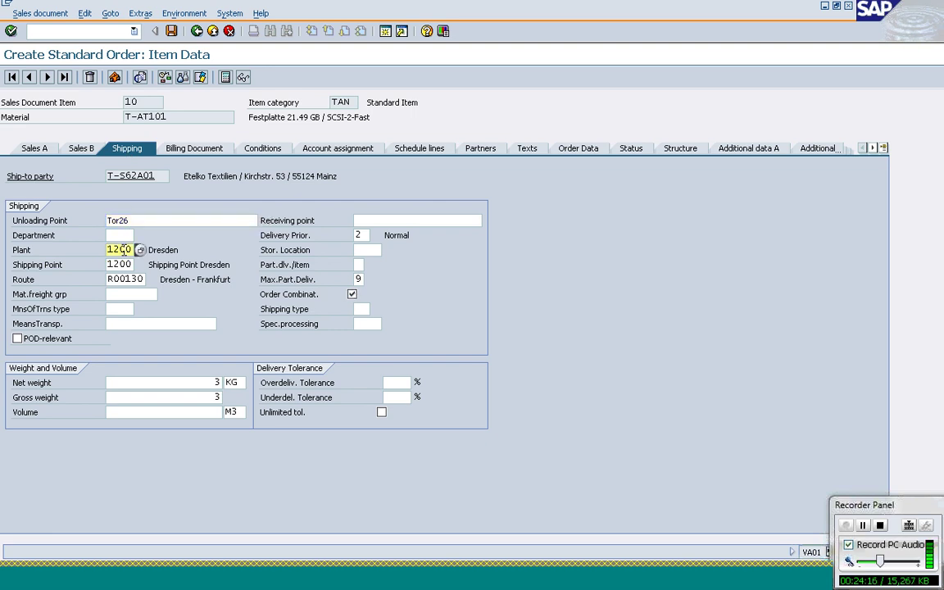
left_click(119, 264)
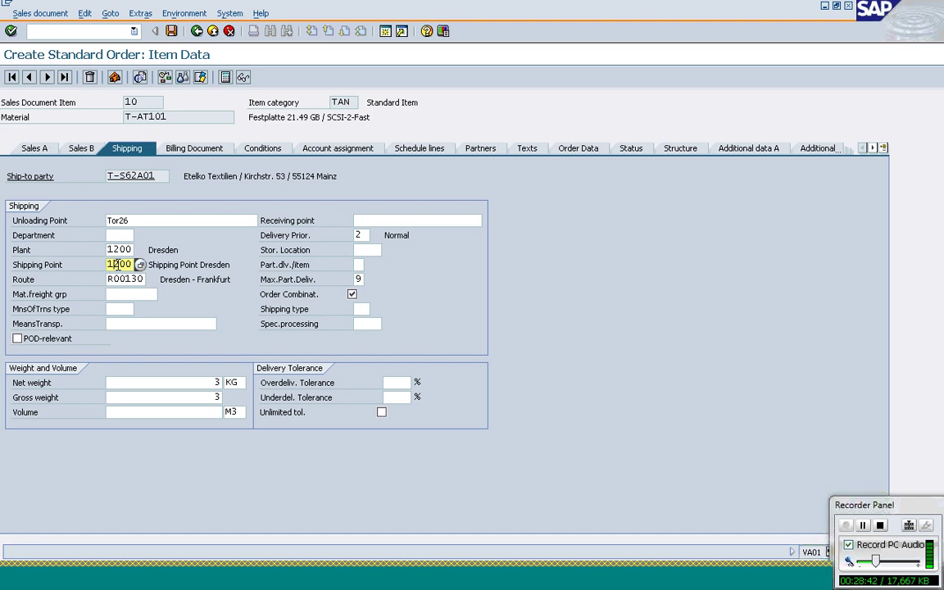
left_click(124, 247)
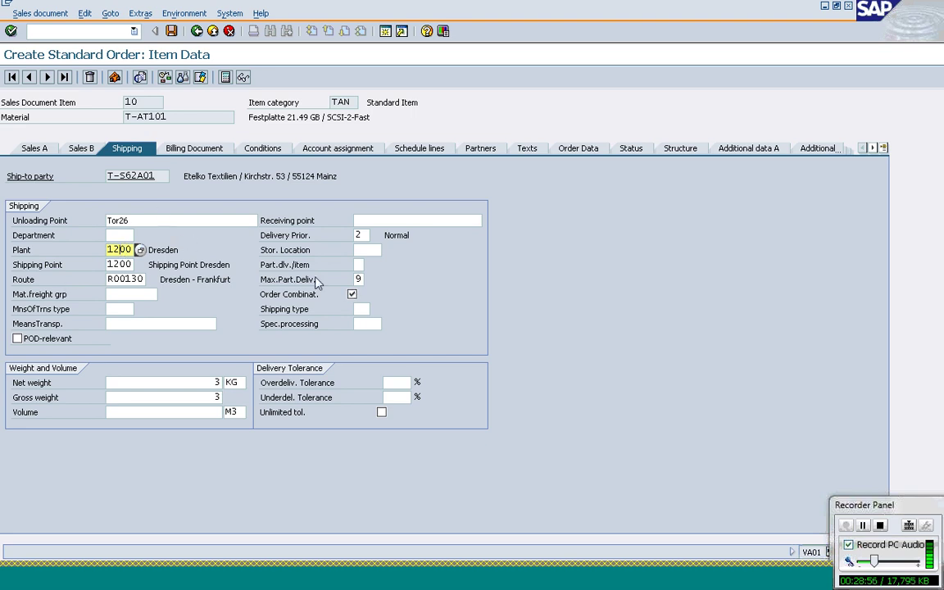
- Examine item 10's order combination, partial delivery settings, delivery priority, and net and gross weights
left_click(352, 294)
left_click(358, 266)
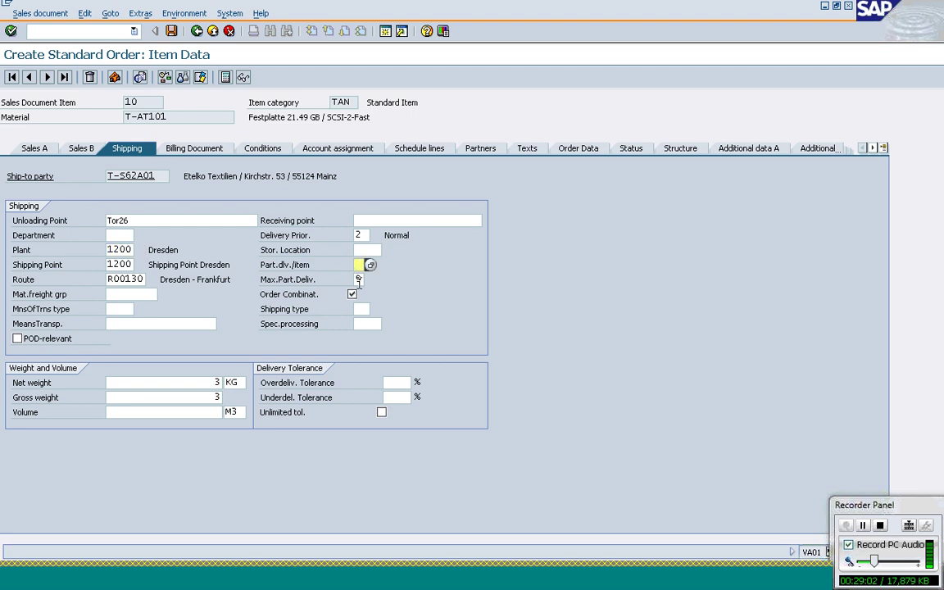
left_click(358, 279)
type("9")
key("shift+Tab")
left_click(358, 235)
left_click(181, 383)
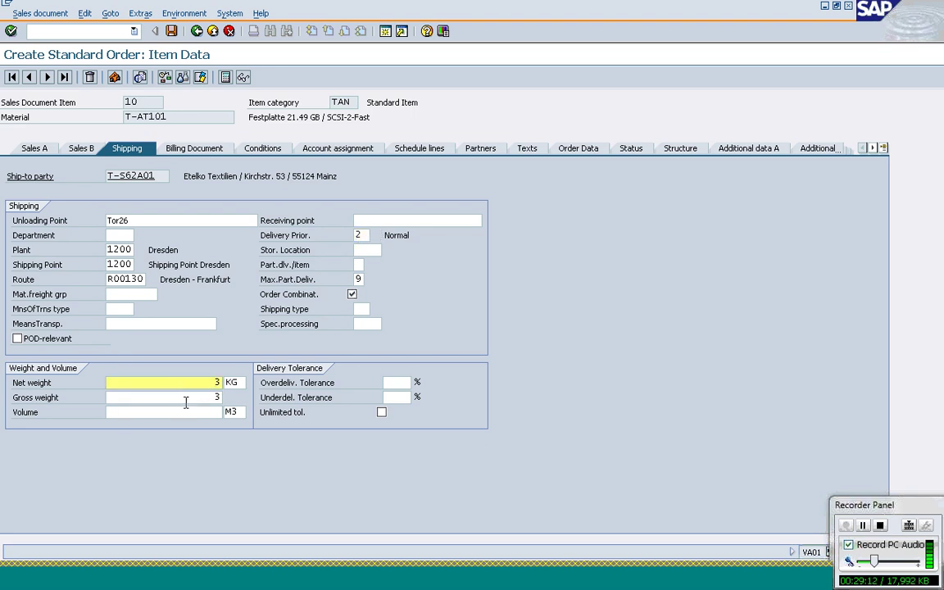
left_click(186, 399)
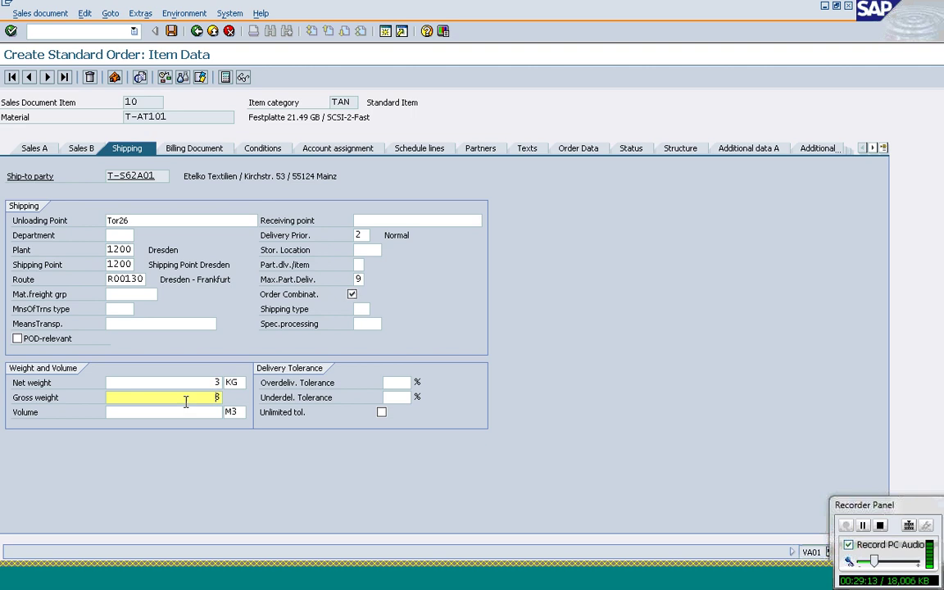
- Examine the Incoterms and payment terms in item 10's billing document data, and return to the order overview
left_click(201, 153)
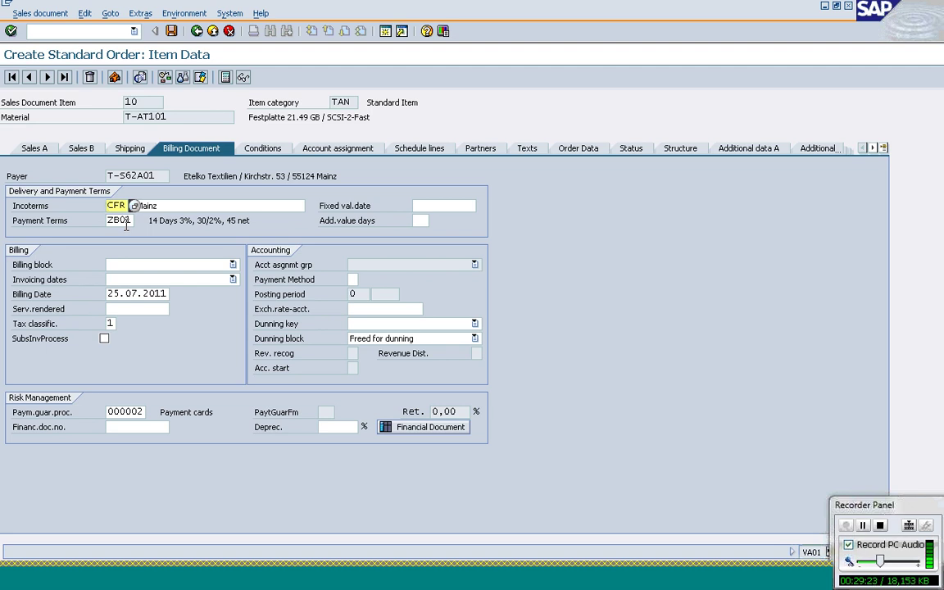
left_click(126, 221)
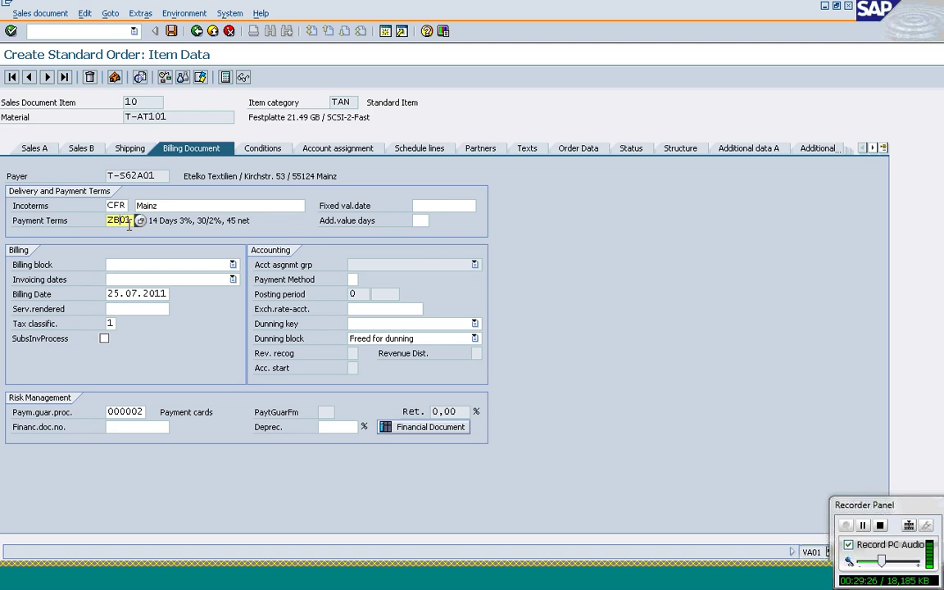
left_click(200, 37)
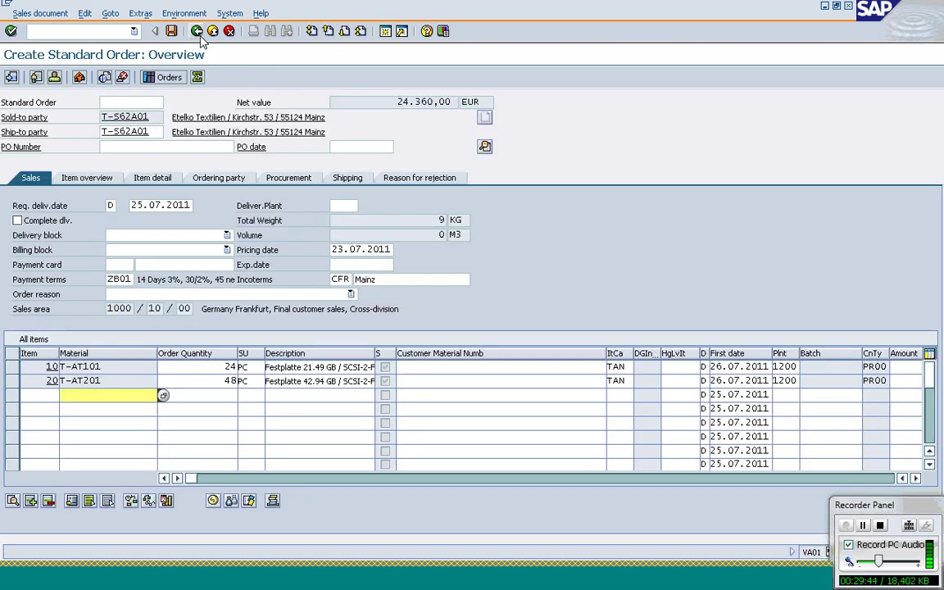
- Open the schedule lines of item 10 and examine the delivery dates with their order and confirmed quantities
left_click(15, 368)
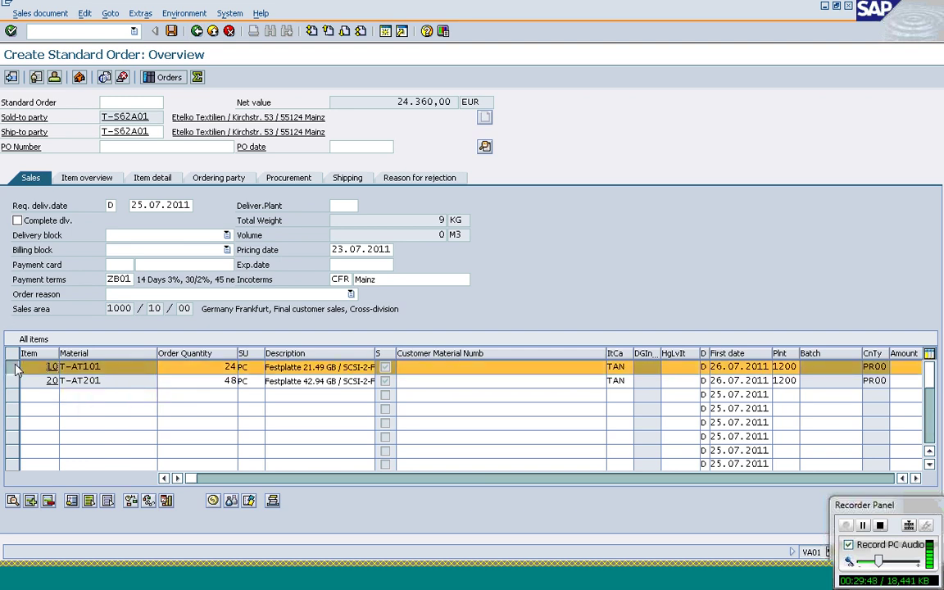
left_click(167, 500)
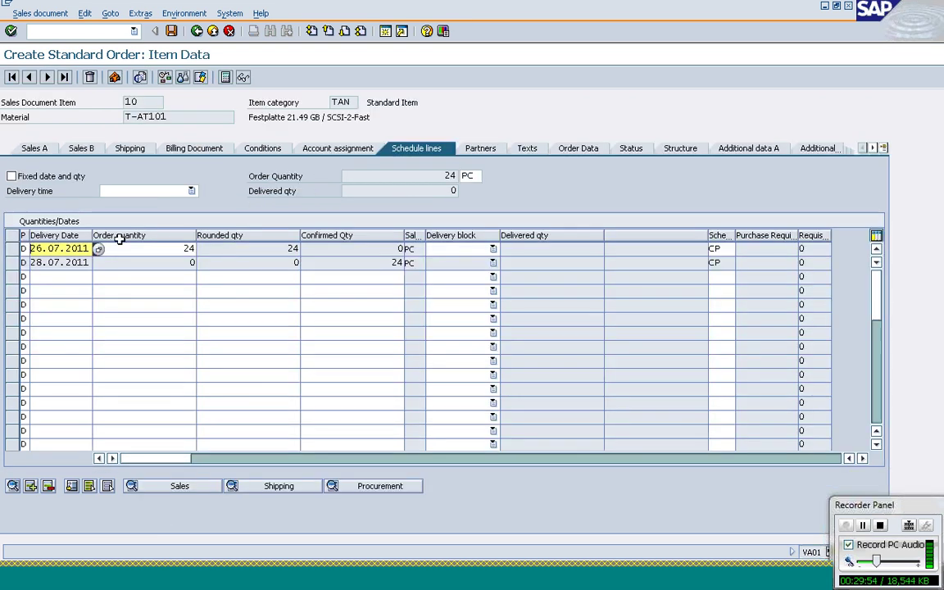
left_click(13, 250)
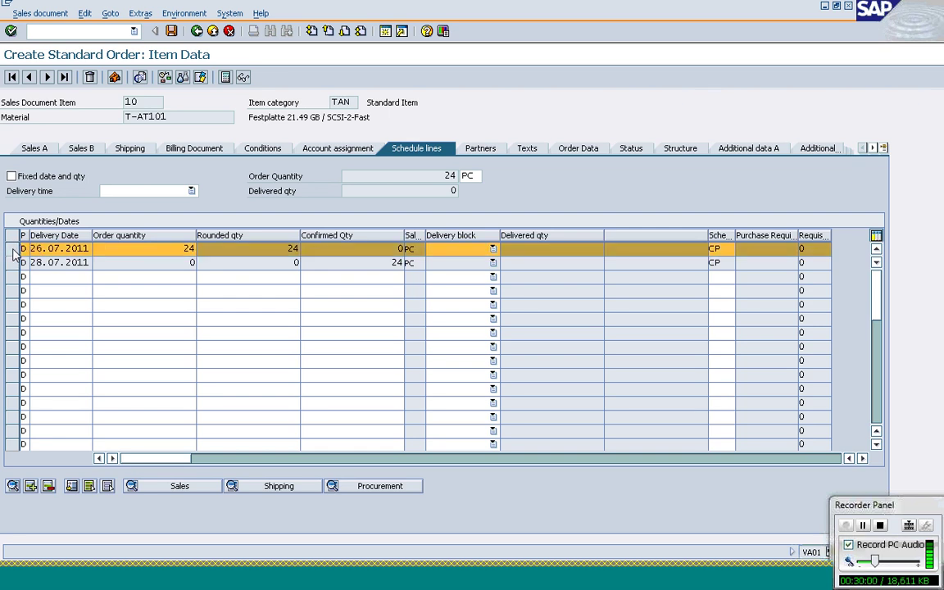
left_click(13, 250)
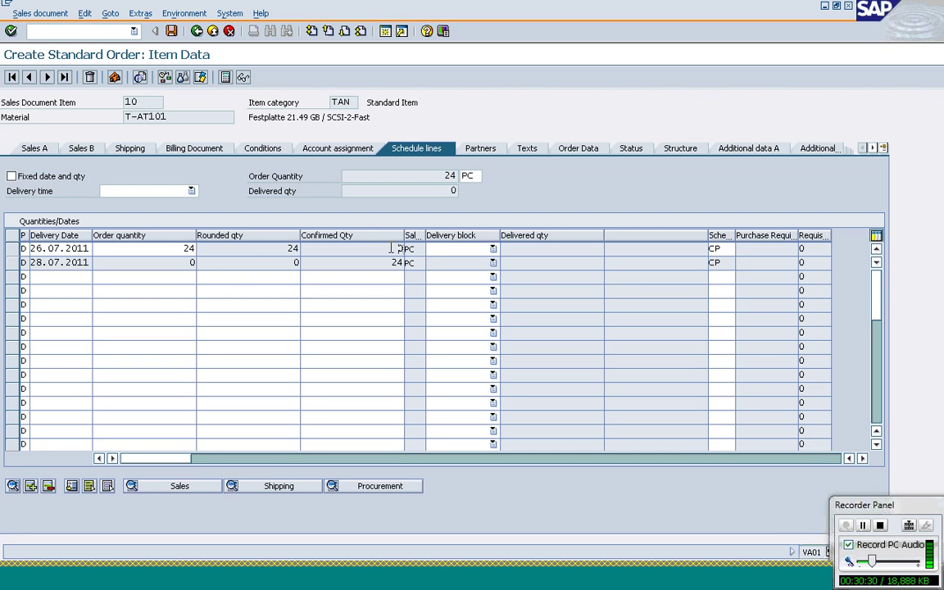
left_click(14, 263)
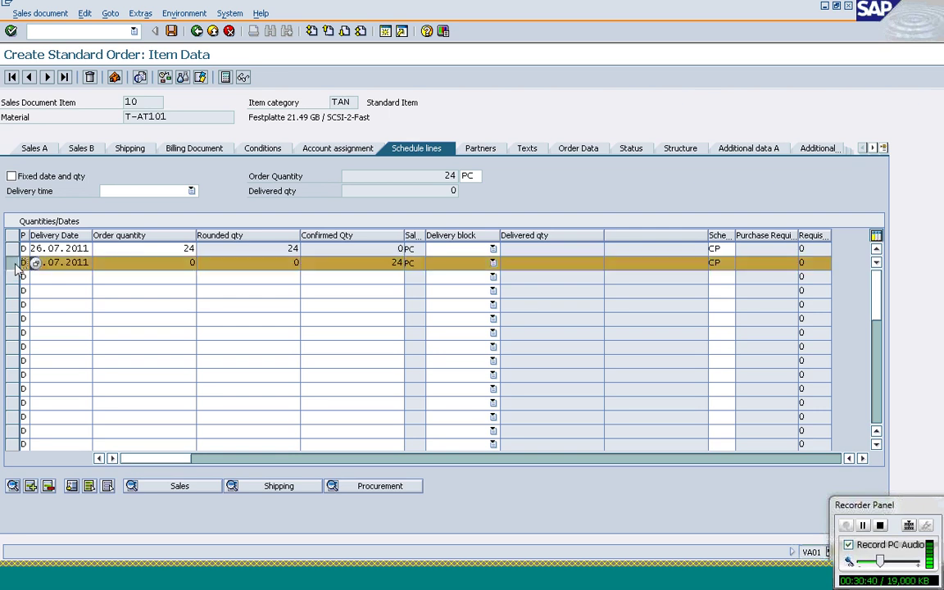
- Examine the second schedule line of item 10 with its delivery date, order quantity and confirmed quantity
left_click(17, 262)
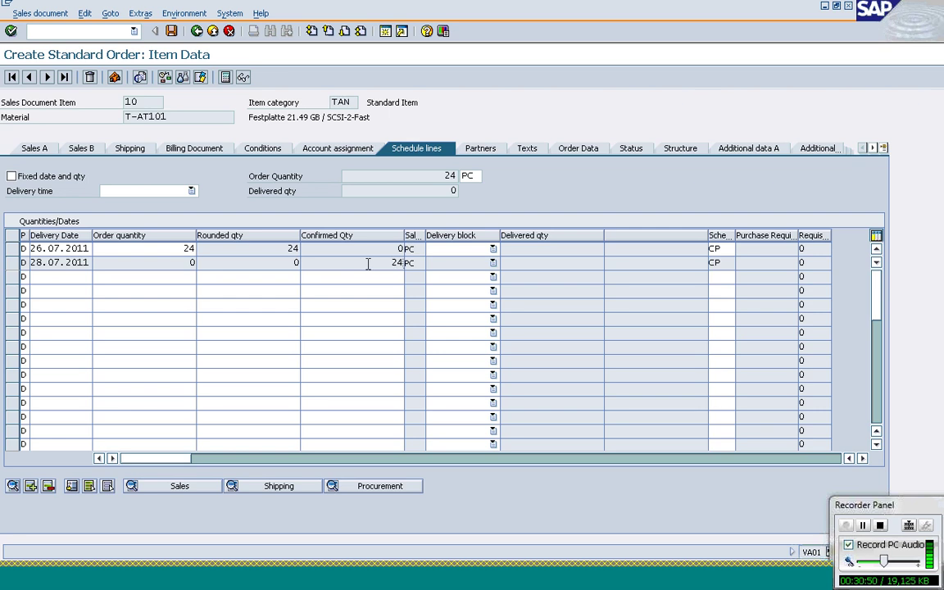
left_click(13, 262)
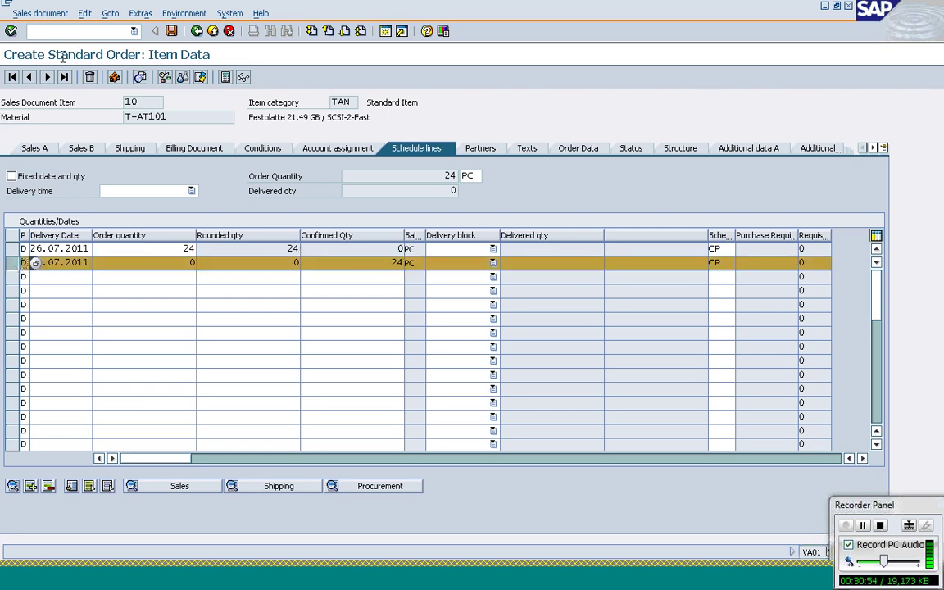
left_click(114, 262)
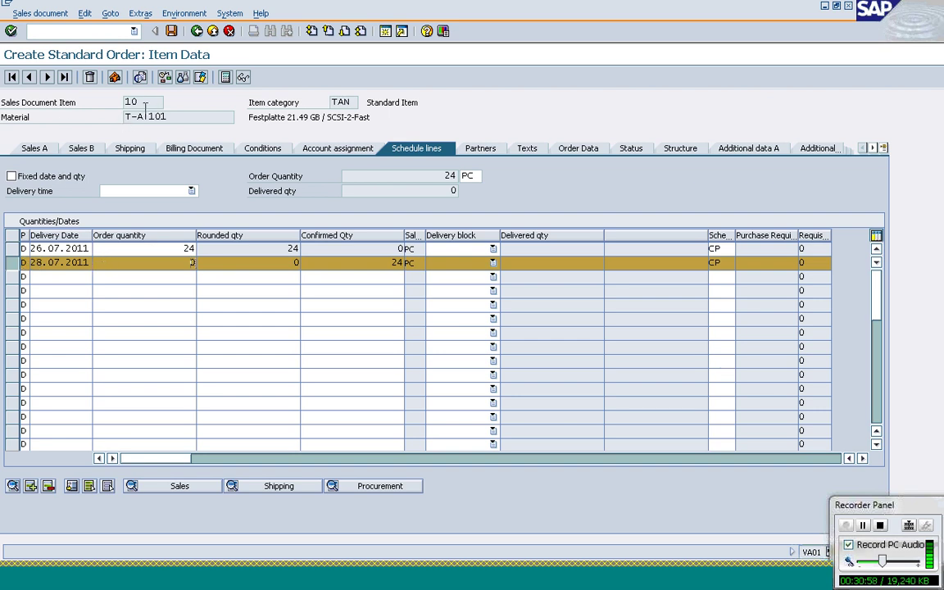
- Go to item 20 and examine its schedule lines and the delivering plant in its shipping data
left_click(47, 77)
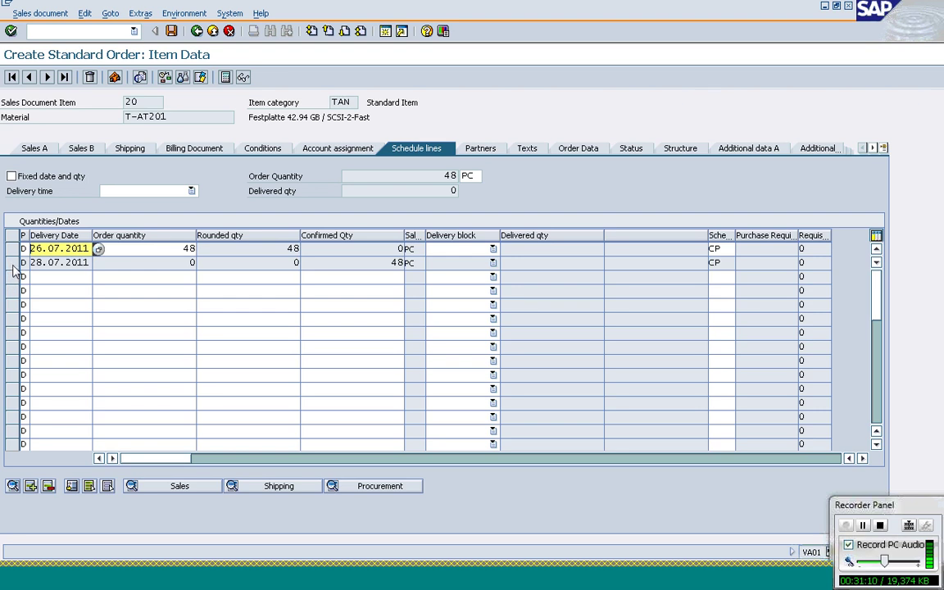
left_click(127, 149)
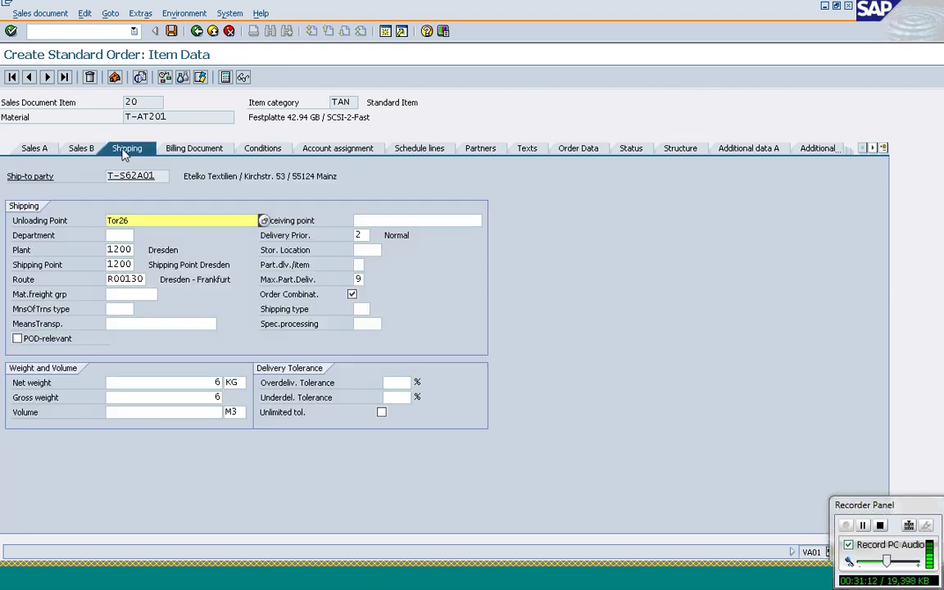
left_click(121, 250)
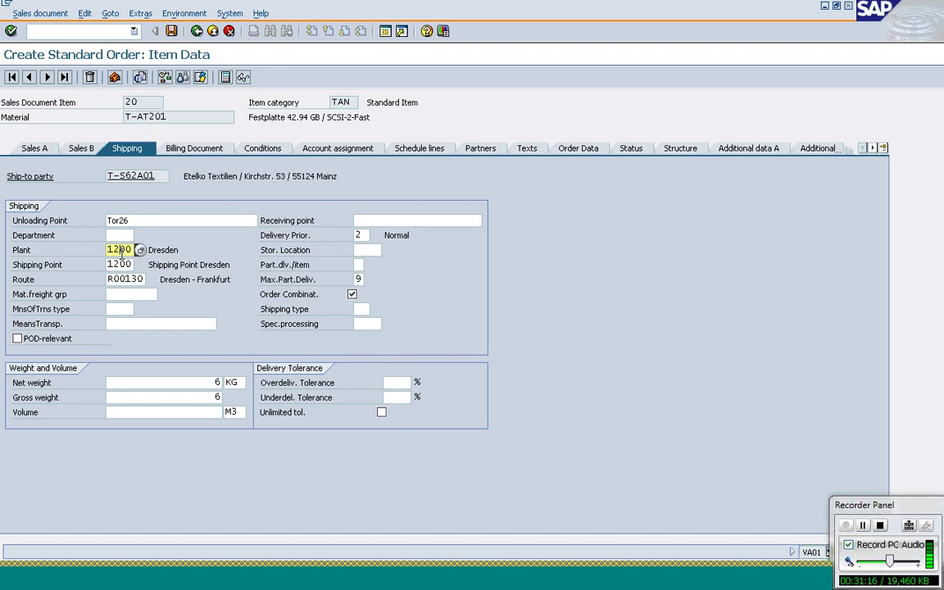
- Return to the order overview, save the standard order, and exit to the SAP Easy Access menu
left_click(198, 32)
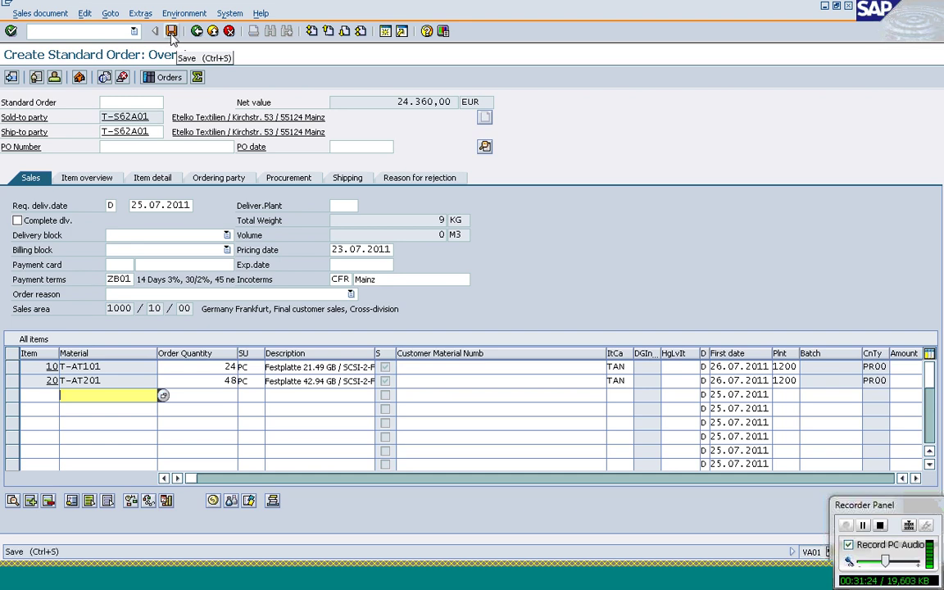
left_click(172, 35)
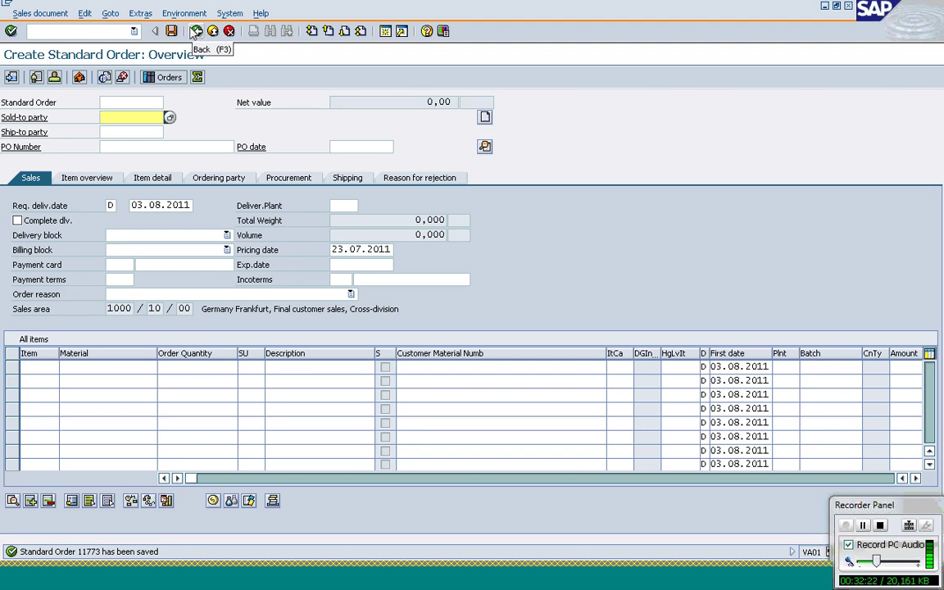
left_click(195, 32)
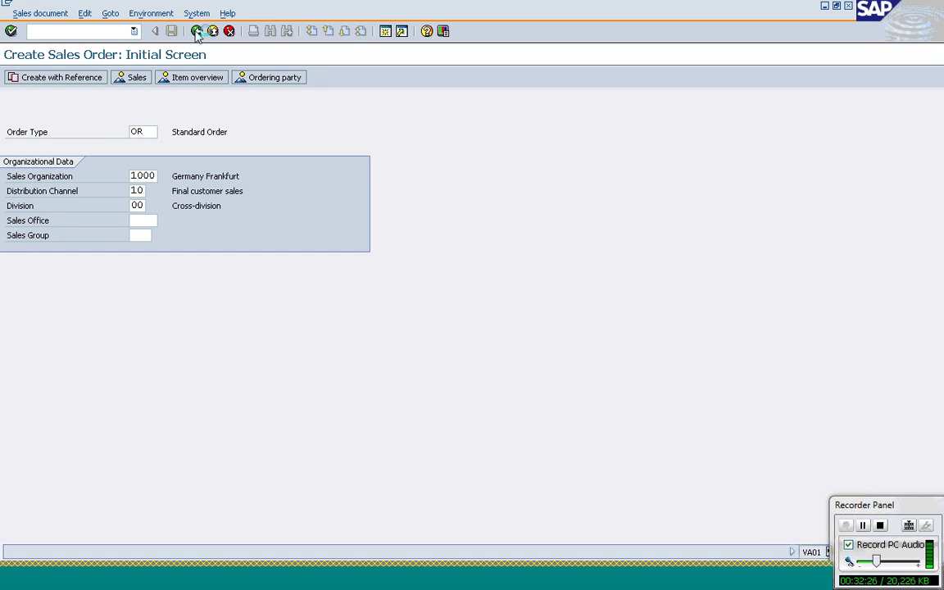
left_click(197, 31)
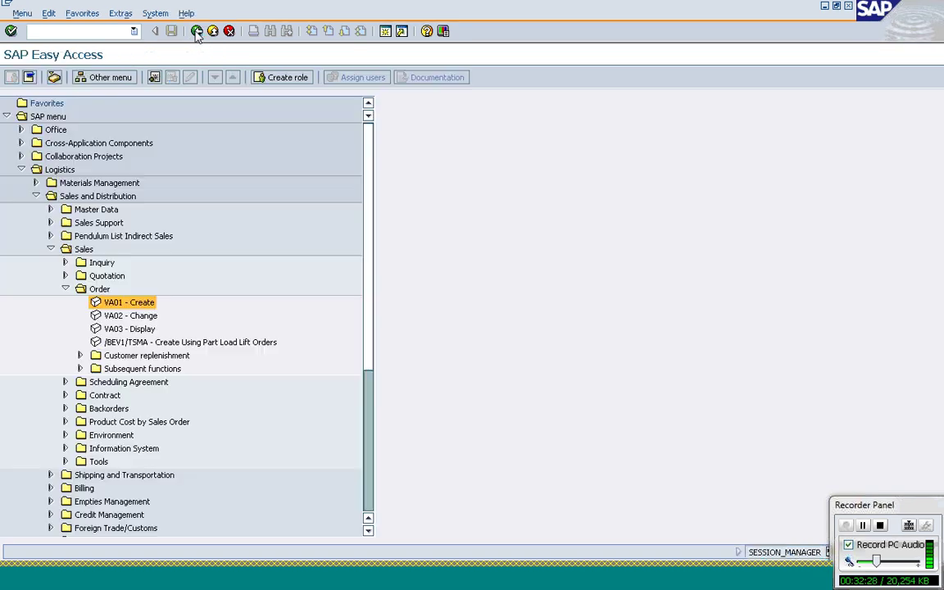
- Collapse the Order and Sales folders in the SAP menu and expand Shipping and Transportation
left_click(66, 290)
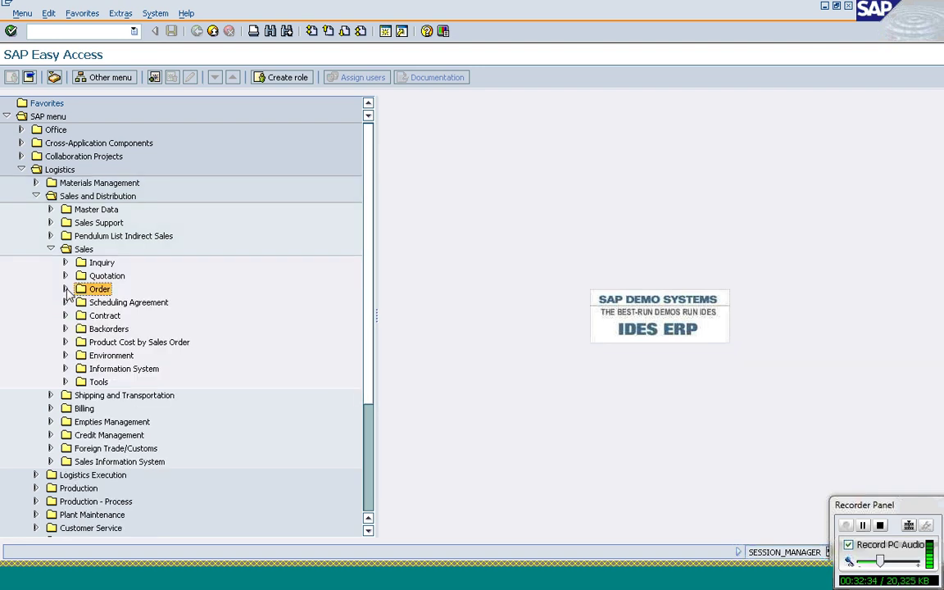
left_click(50, 251)
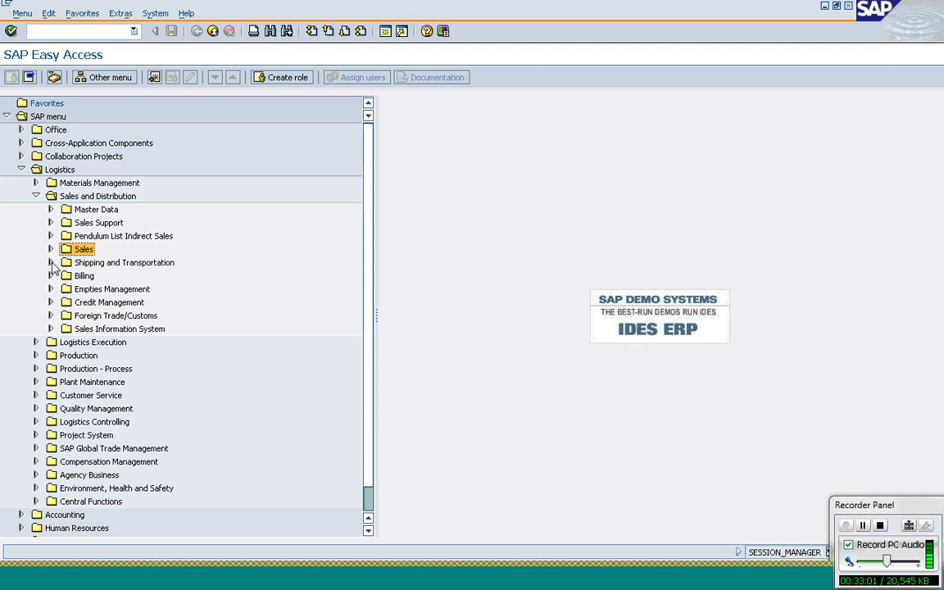
left_click(51, 263)
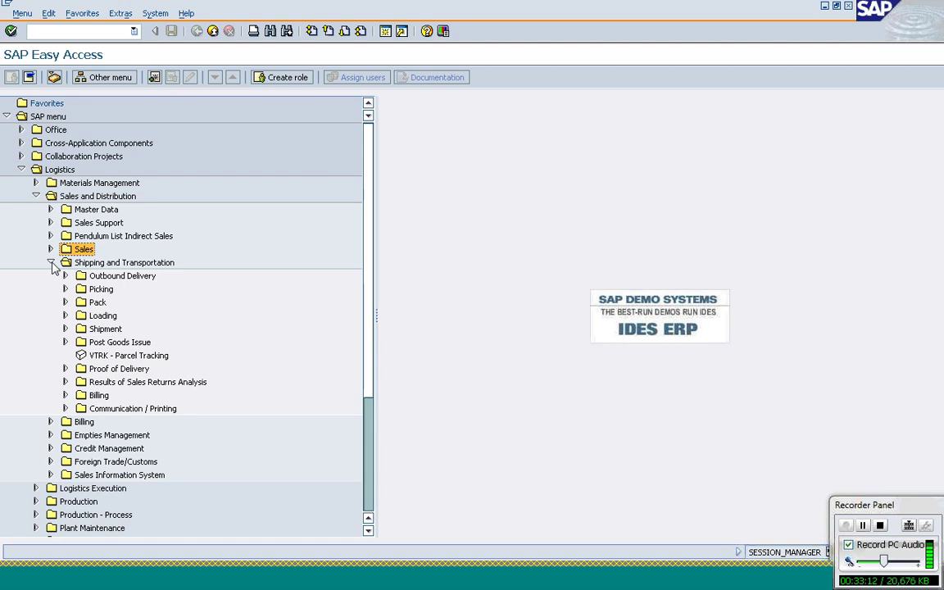
left_click(51, 262)
left_click(51, 262)
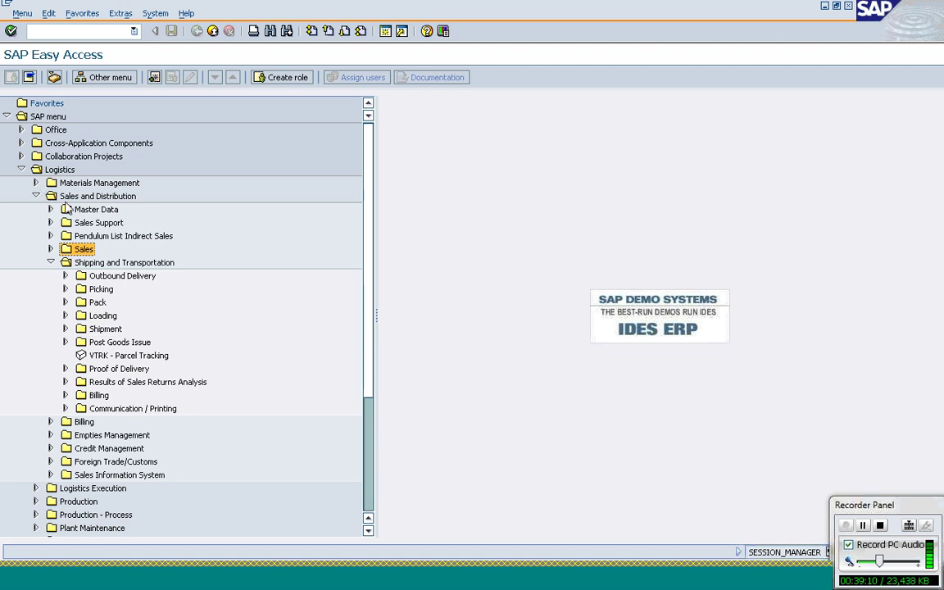
- Open transaction VL01N for creating a single outbound delivery with reference to a sales order
left_click(65, 276)
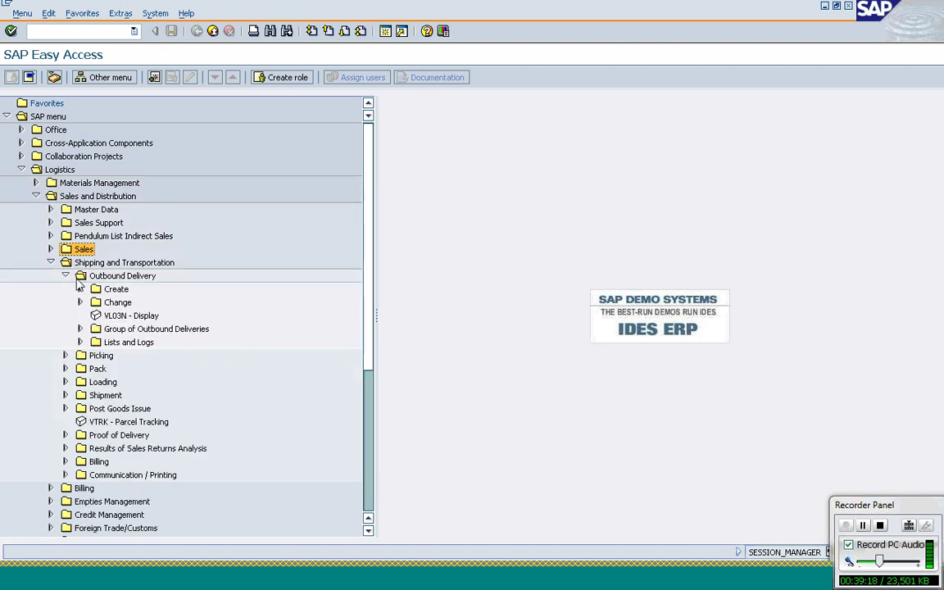
left_click(81, 288)
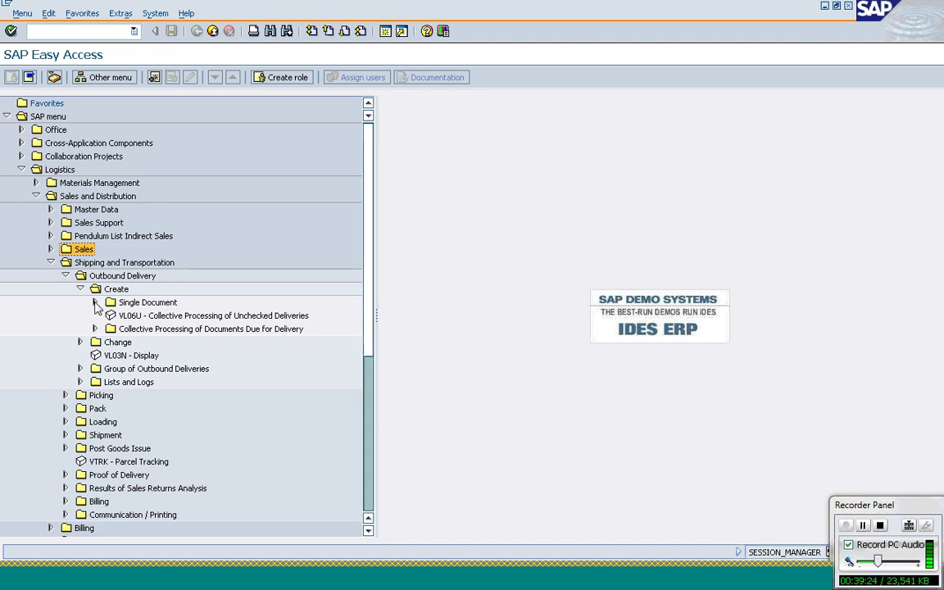
left_click(95, 303)
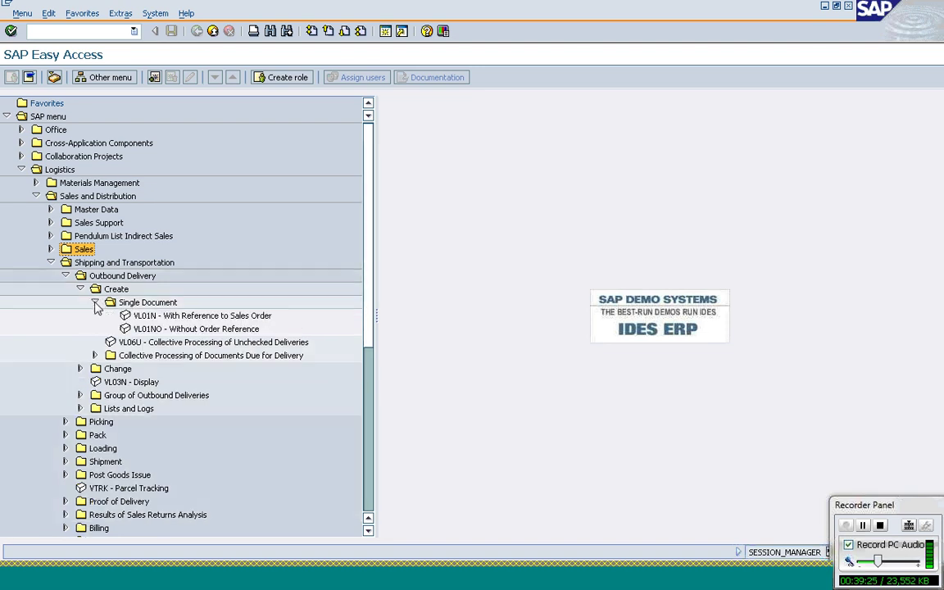
double_click(155, 318)
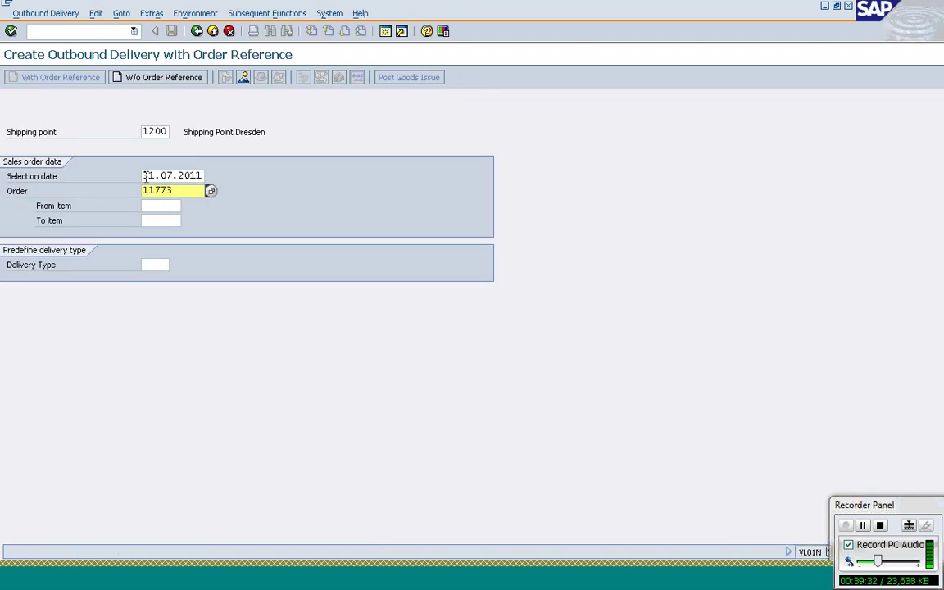
- Set the selection date to 28.07.2011 and create the outbound delivery from the prefilled sales order
left_click(145, 176)
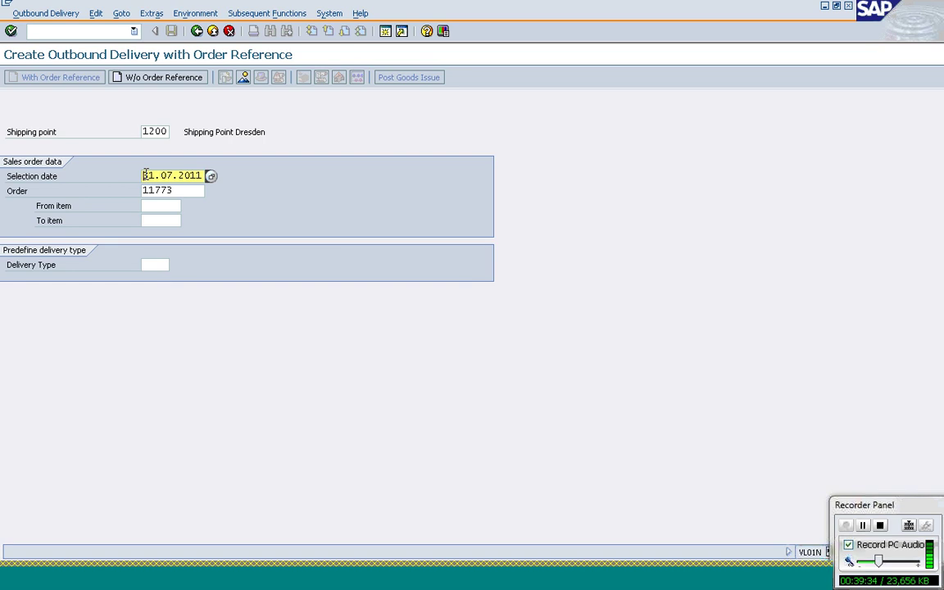
key("shift+Tab")
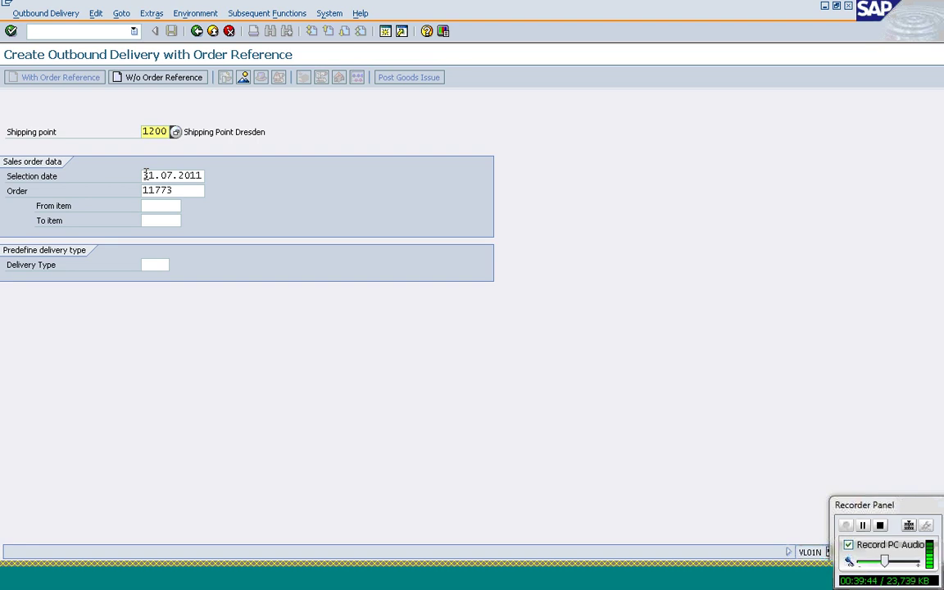
key("Tab")
key("Tab")
left_click(145, 174)
type("28")
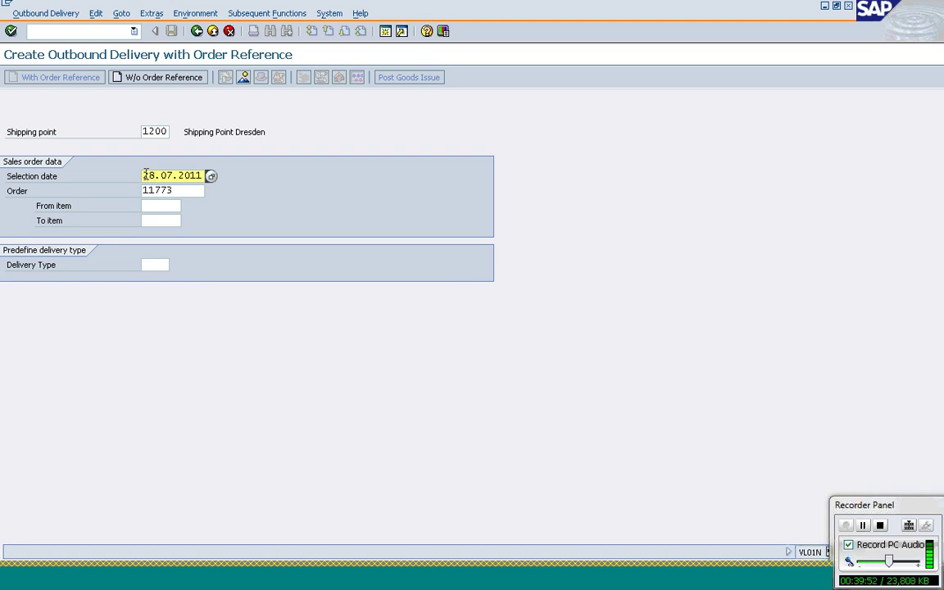
key("Tab")
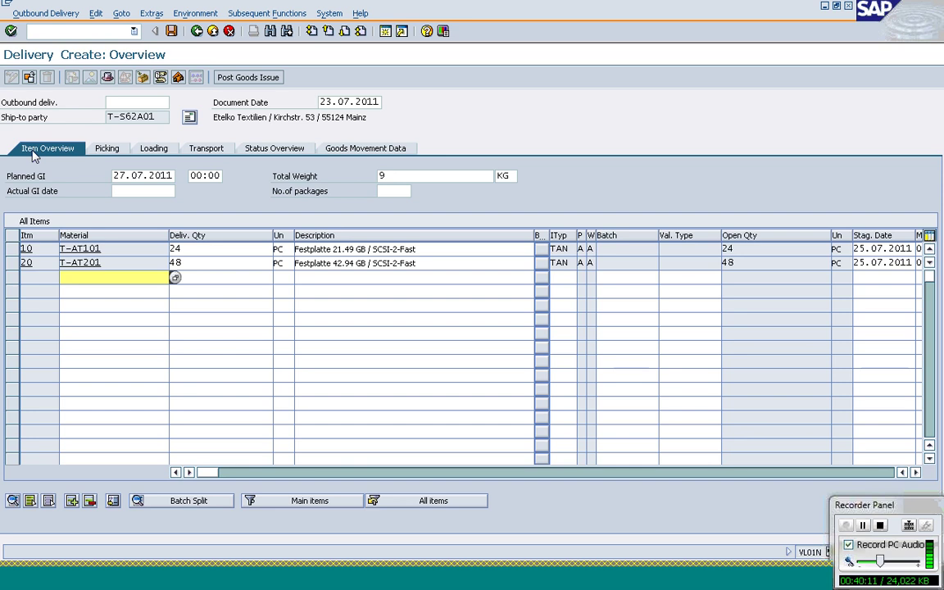
- Examine the delivery's picking data: pick date, warehouse number, overall picking status and overall WM status
left_click(110, 155)
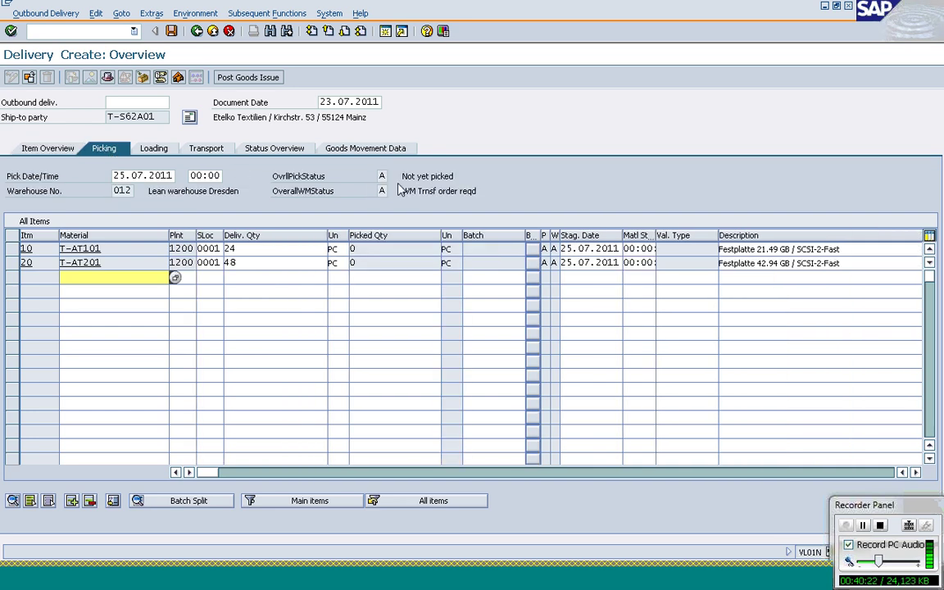
left_click(117, 175)
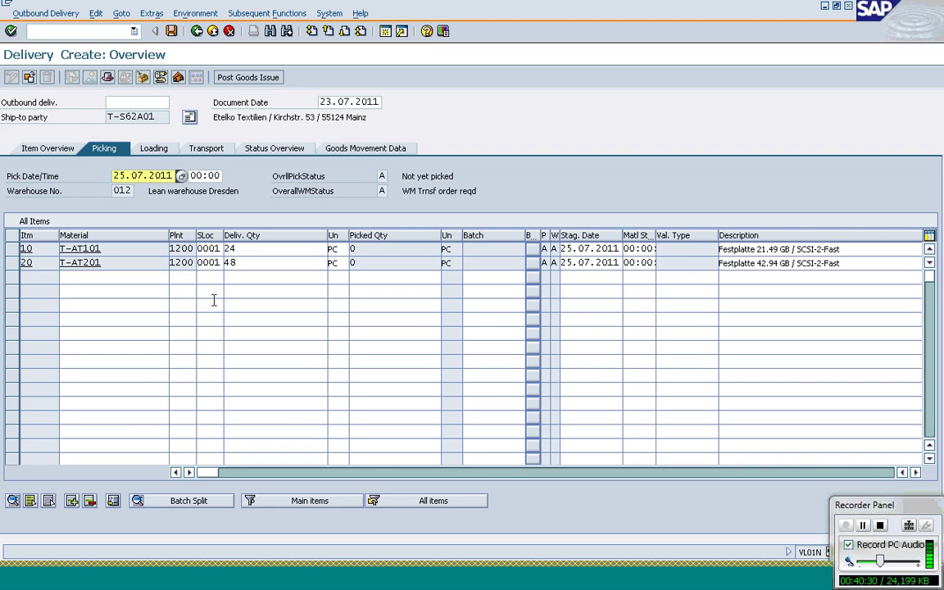
left_click(130, 192)
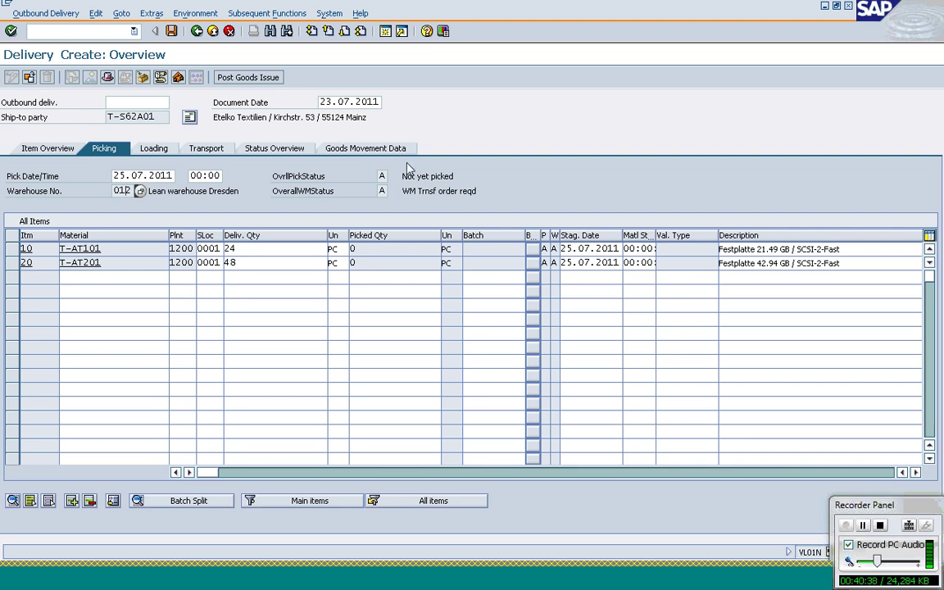
left_click(382, 176)
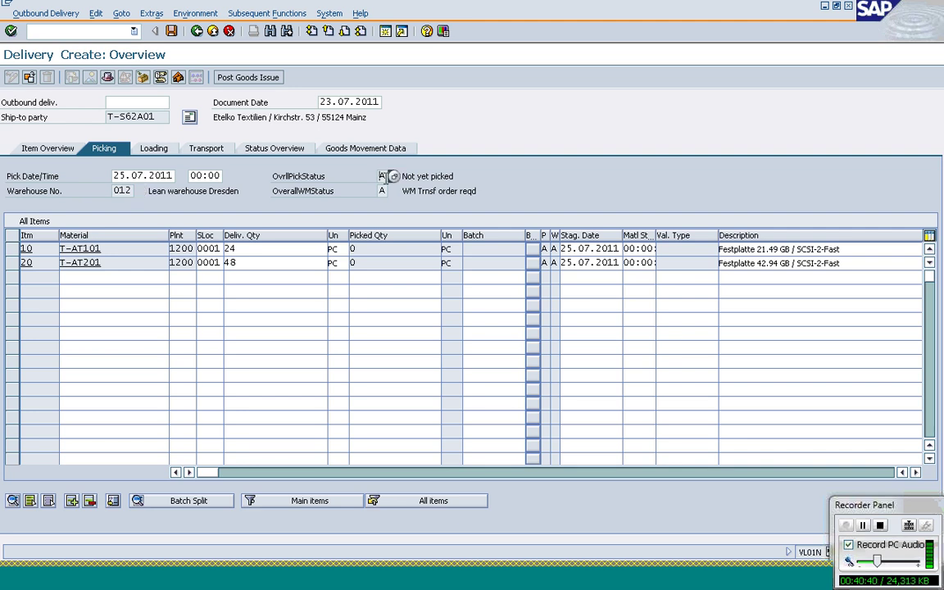
left_click(443, 175)
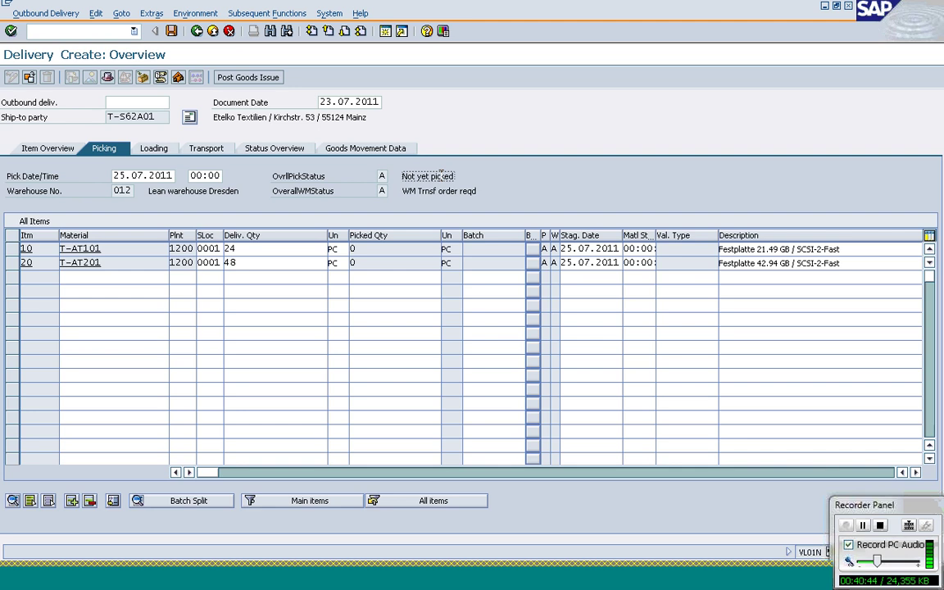
left_click(430, 193)
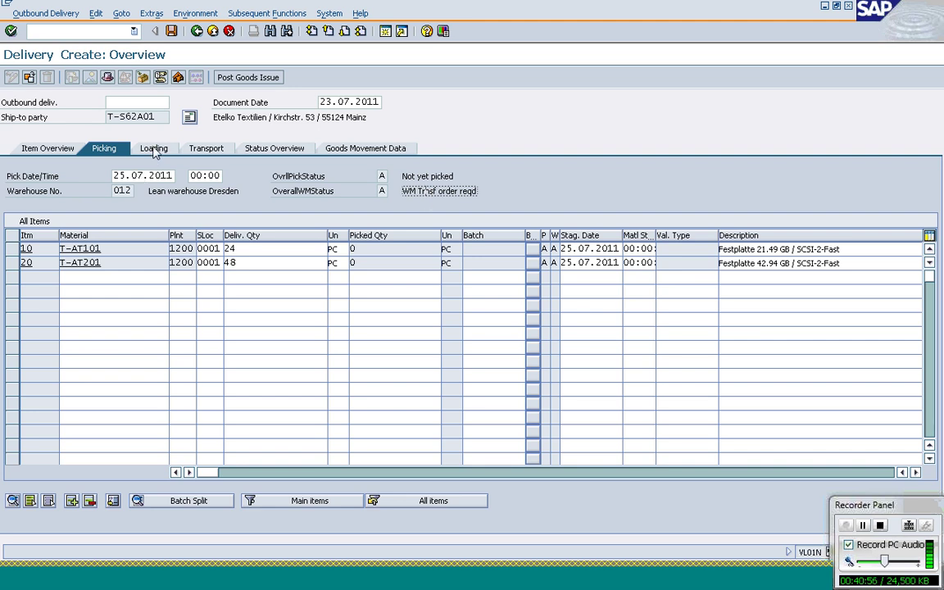
- Examine the delivery's transportation planning date and route in the transport data
left_click(212, 151)
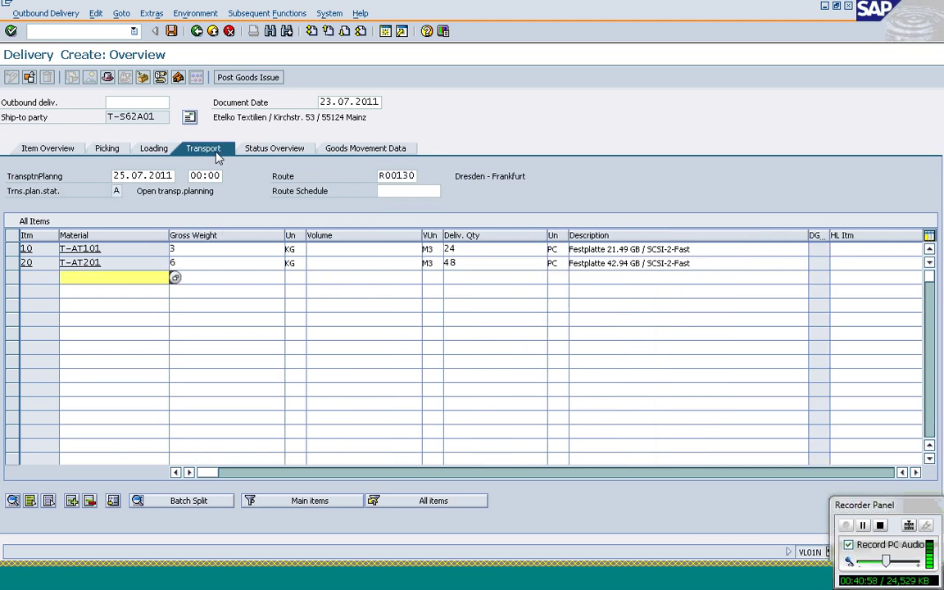
left_click(156, 178)
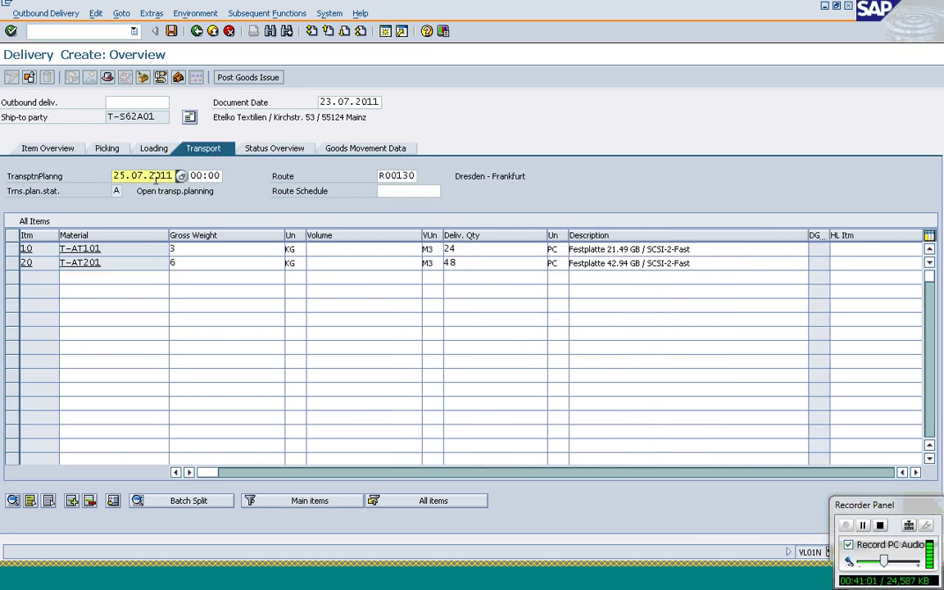
left_click(394, 183)
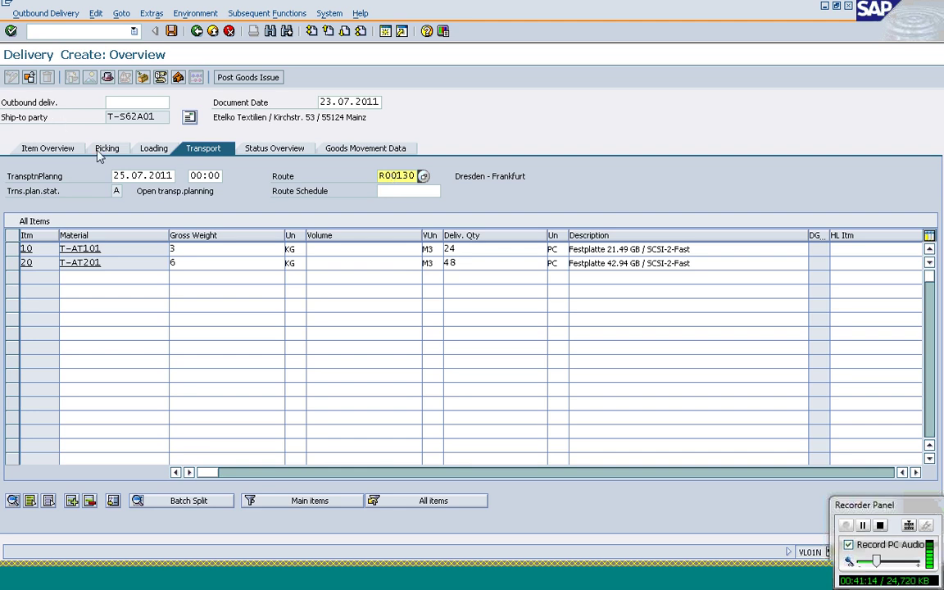
left_click(119, 175)
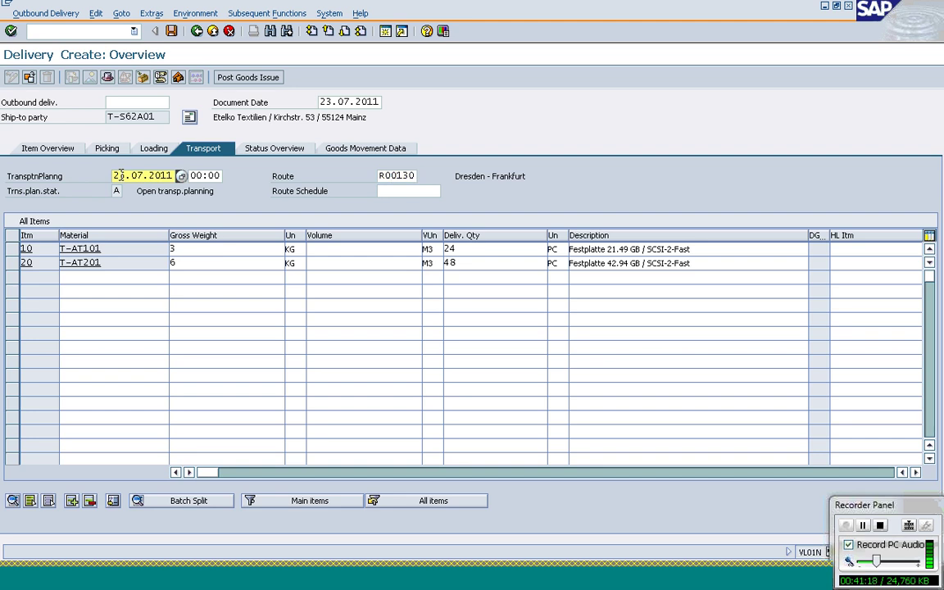
- Compare the delivery's picking date and loading date with the planned goods issue date in the item overview
left_click(104, 150)
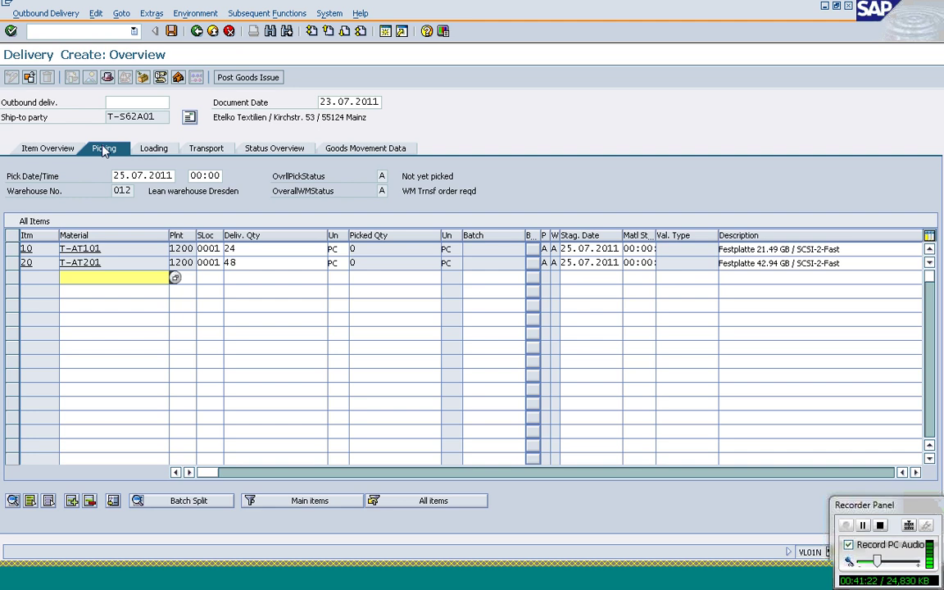
left_click(153, 150)
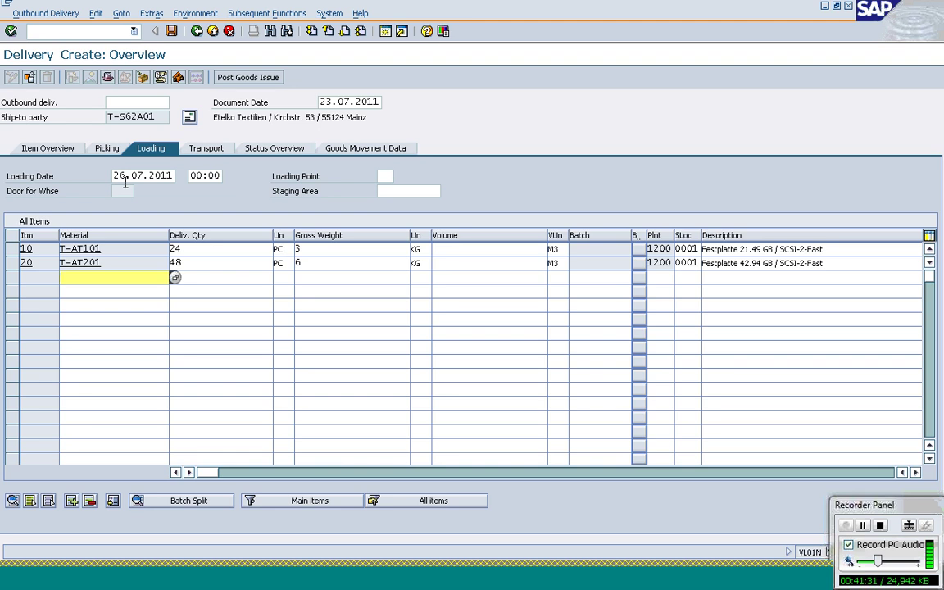
left_click(65, 152)
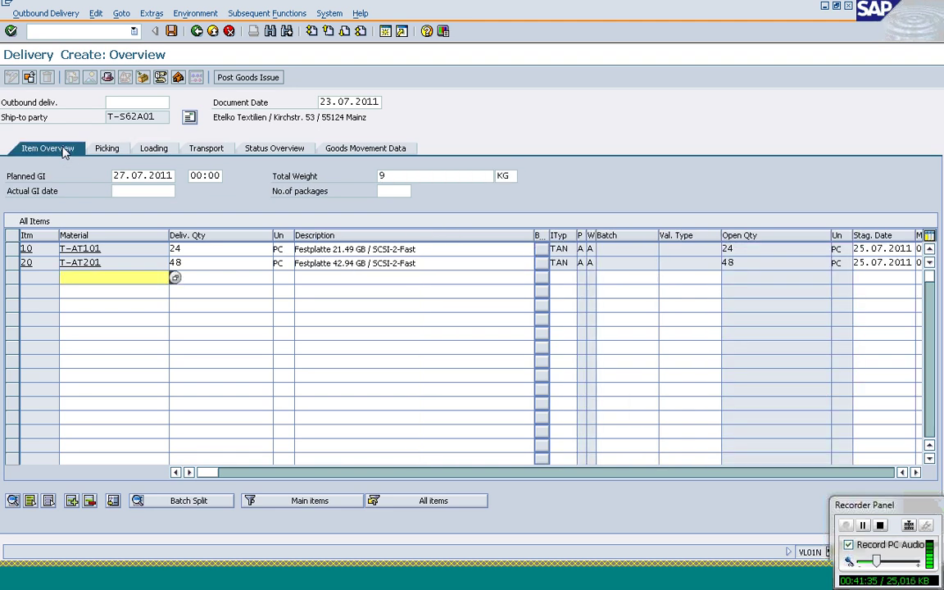
- Check the delivery's planned goods issue date and picking data, save the outbound delivery, and return to the SAP Easy Access menu
left_click(125, 175)
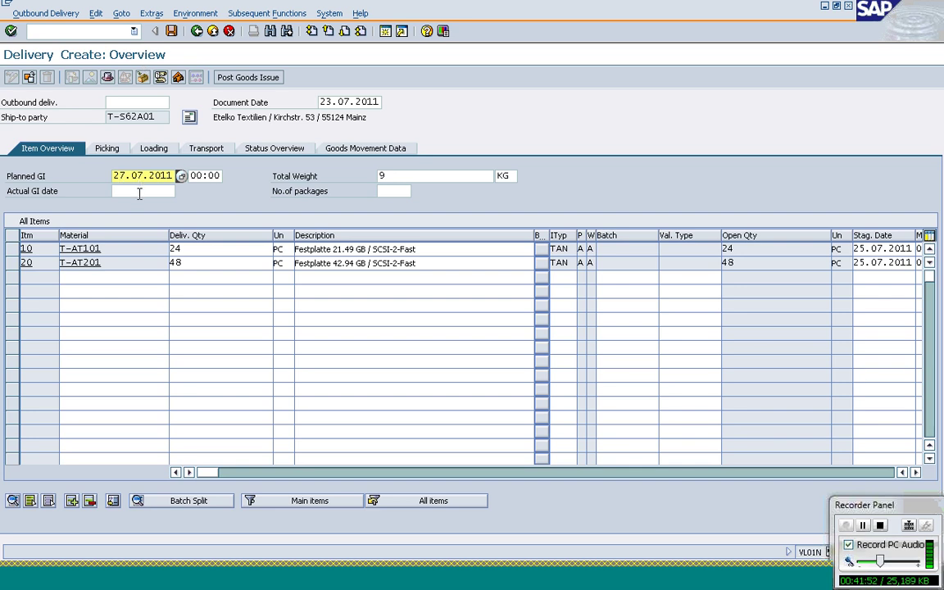
left_click(110, 153)
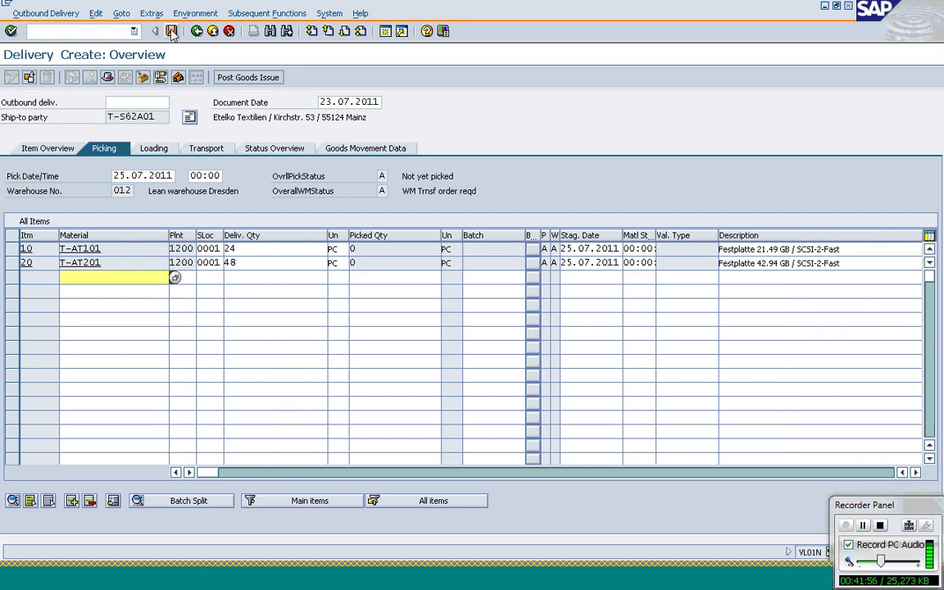
left_click(172, 31)
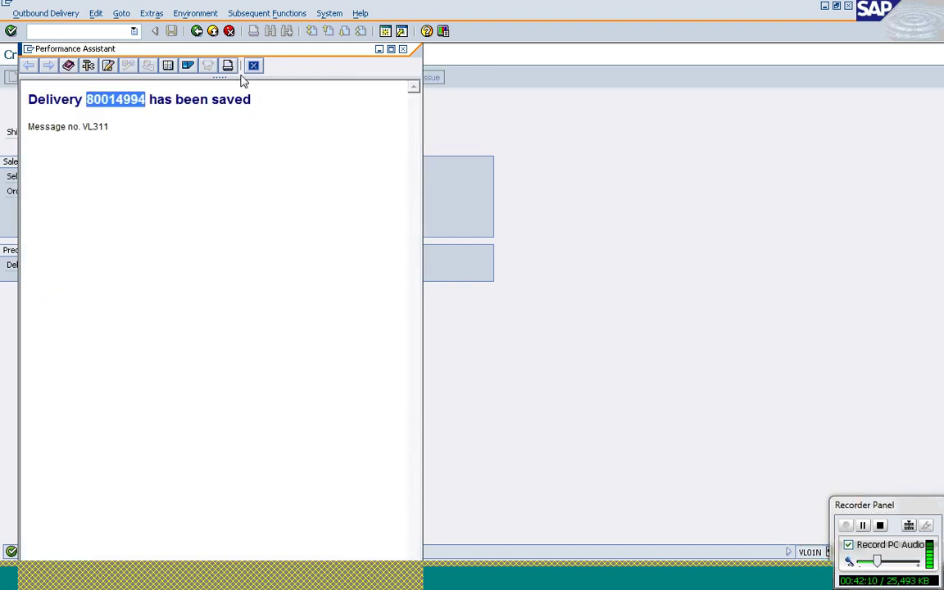
left_click(254, 66)
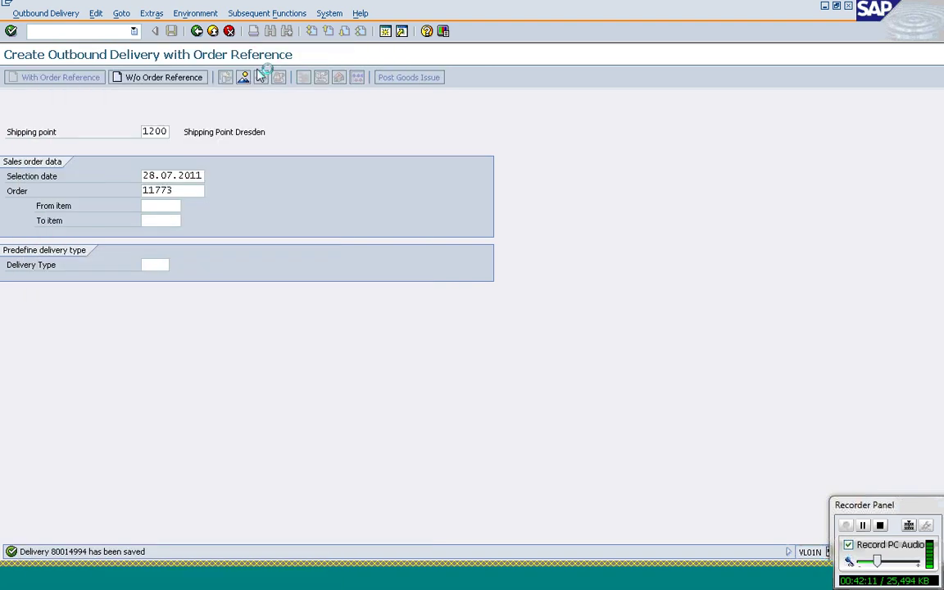
left_click(198, 32)
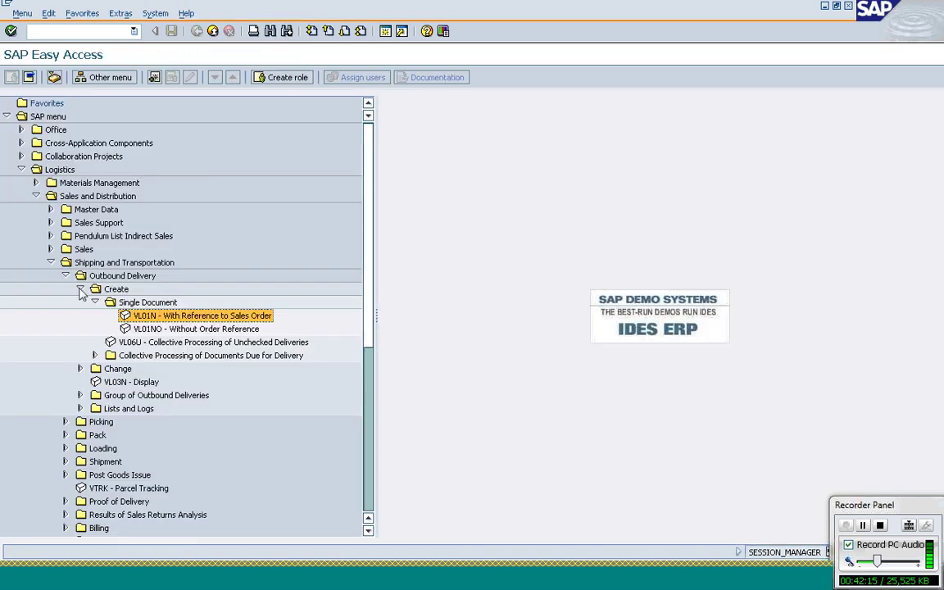
- Open transaction LT03 for creating a single-document transfer order within the Picking functions of Shipping and Transportation
left_click(80, 289)
left_click(65, 276)
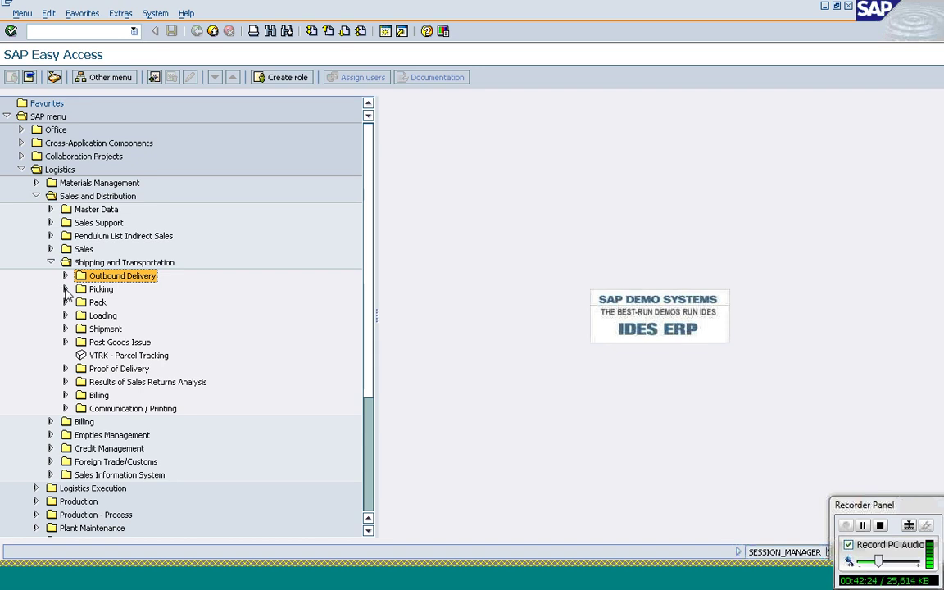
left_click(66, 290)
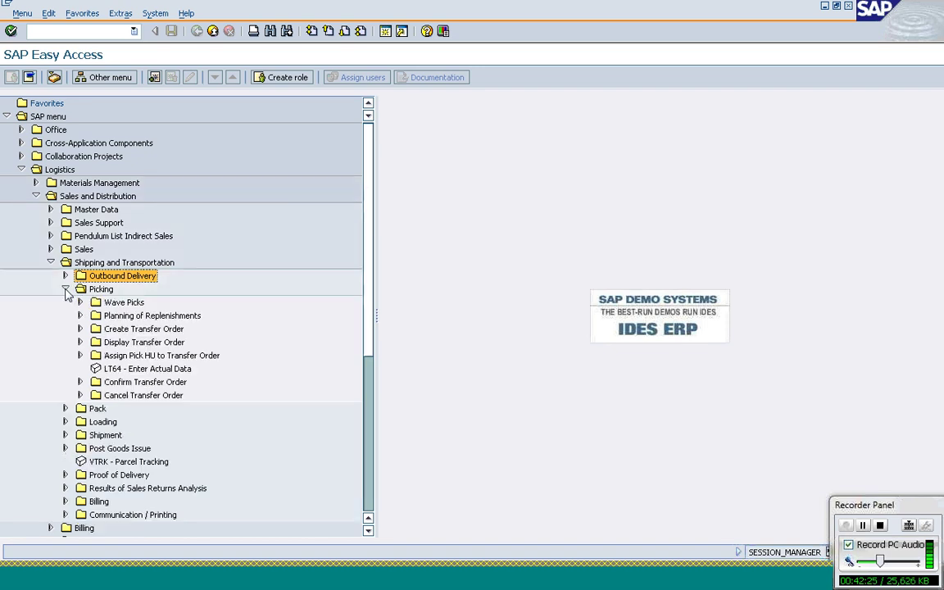
left_click(80, 329)
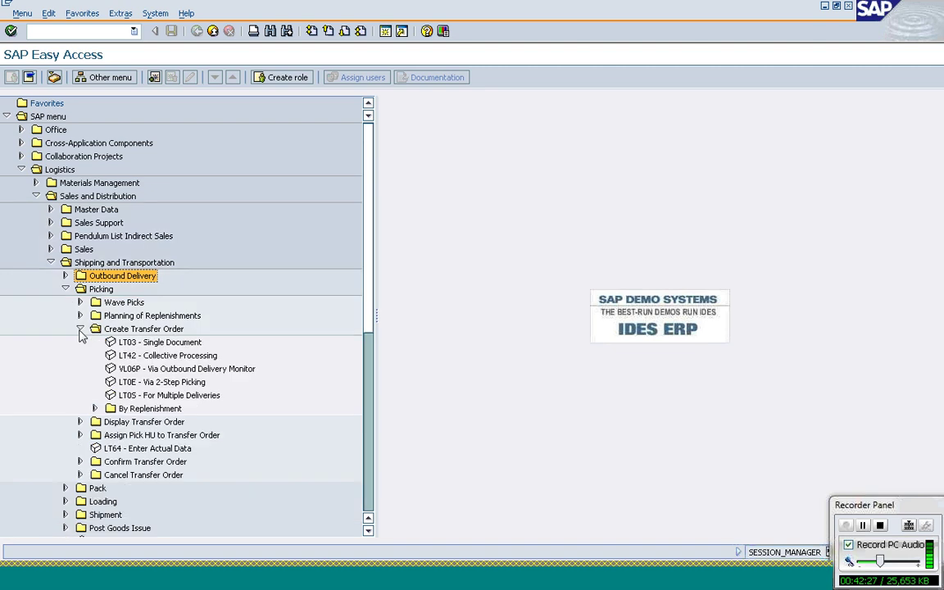
left_click(125, 344)
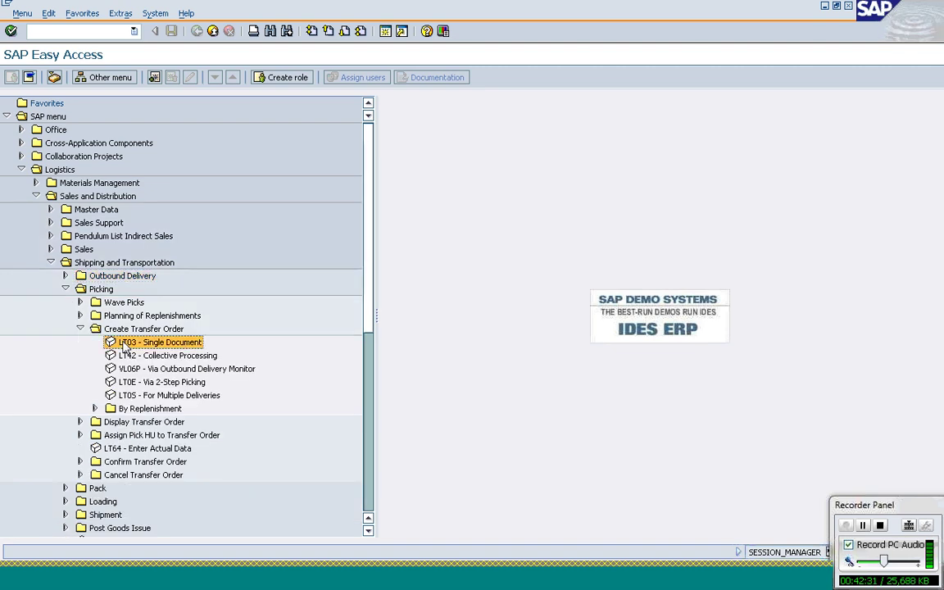
double_click(125, 344)
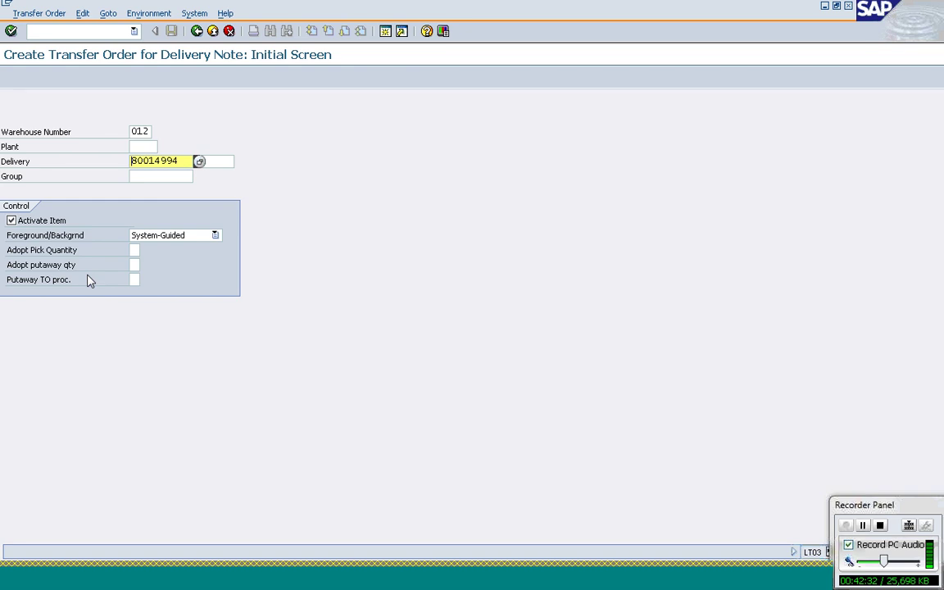
- Create the transfer order for the prefilled delivery in warehouse 012, generating its TO items and saving it
key("End")
left_click(141, 131)
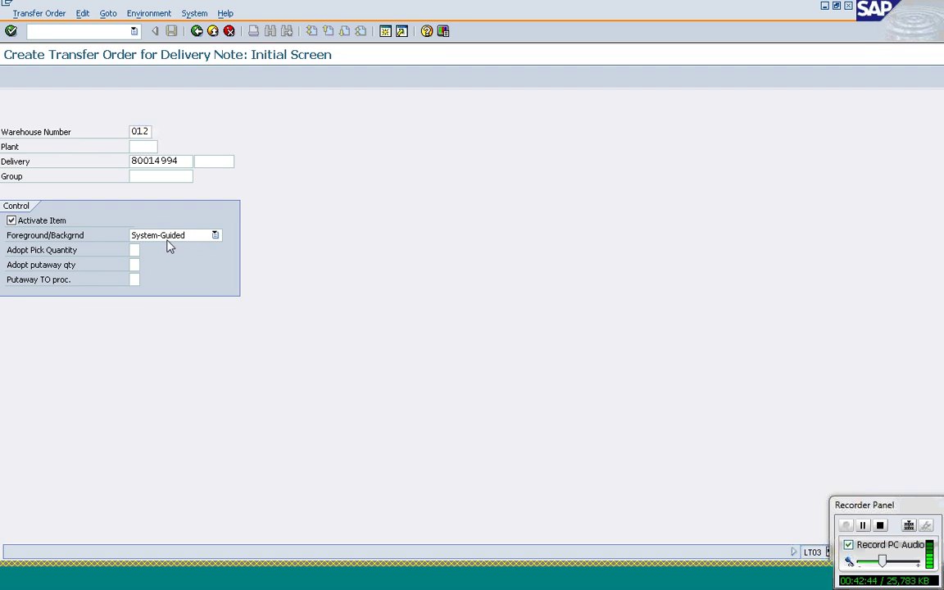
key("Return")
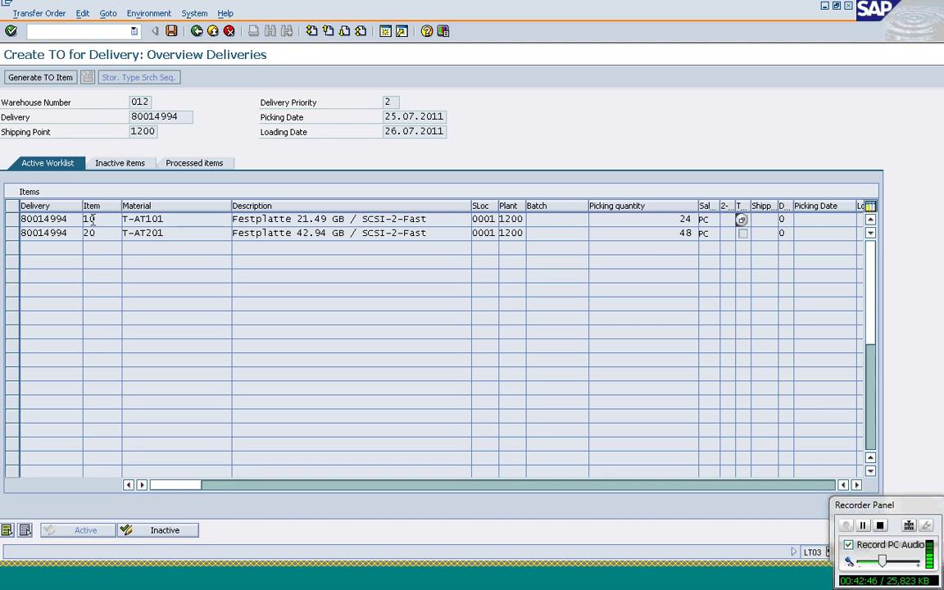
left_click(37, 78)
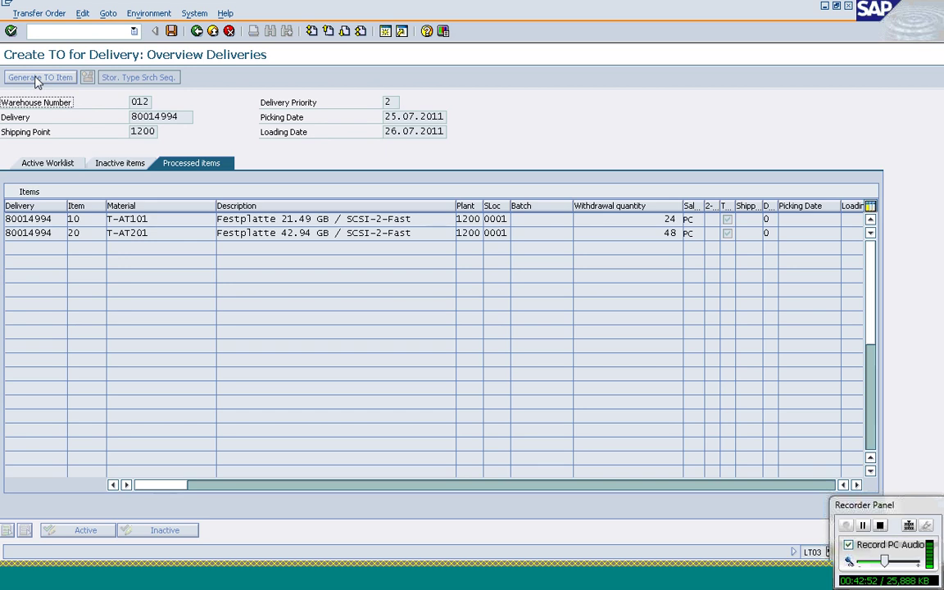
left_click(171, 32)
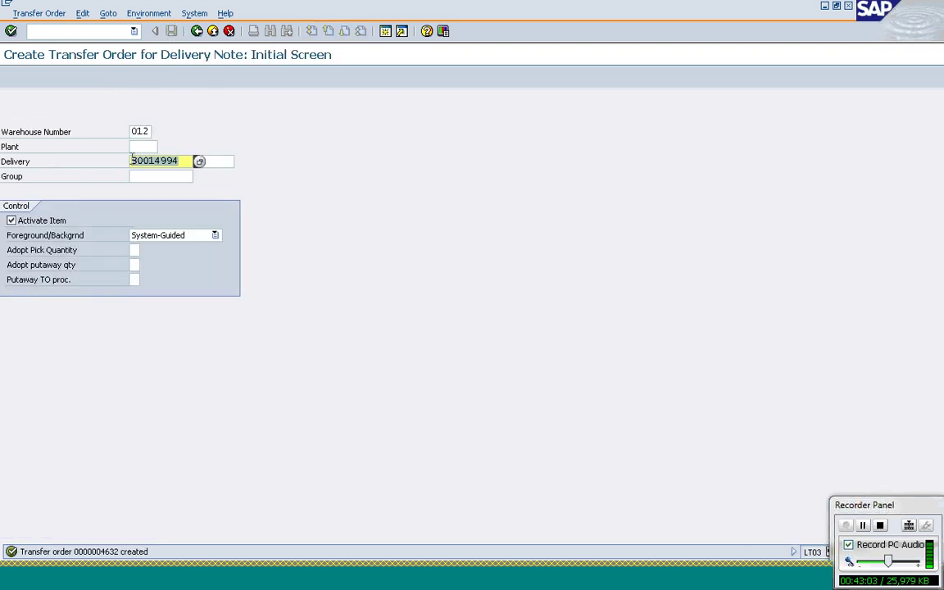
left_click(196, 31)
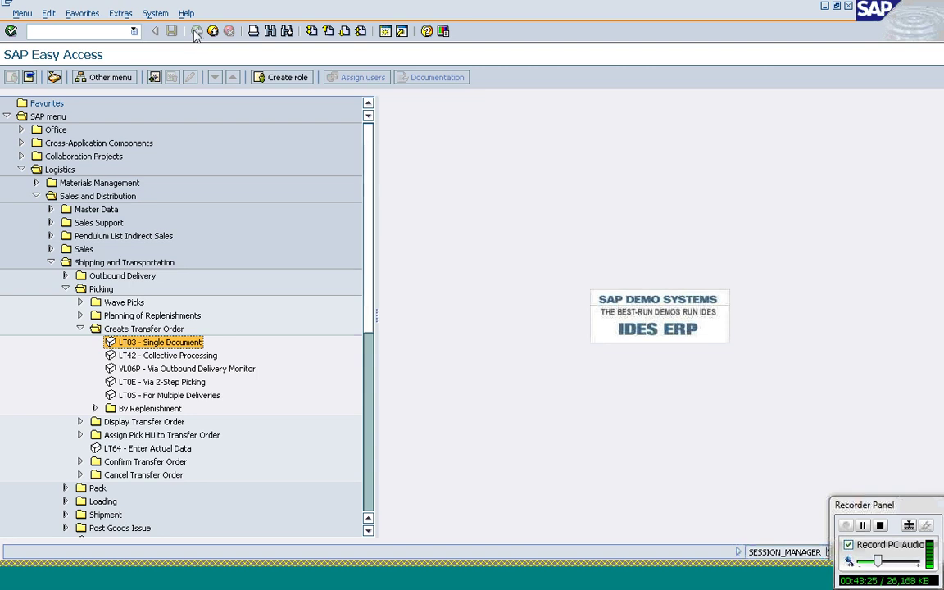
- Open the prefilled outbound delivery for change with transaction VL02N, Single Document
left_click(81, 329)
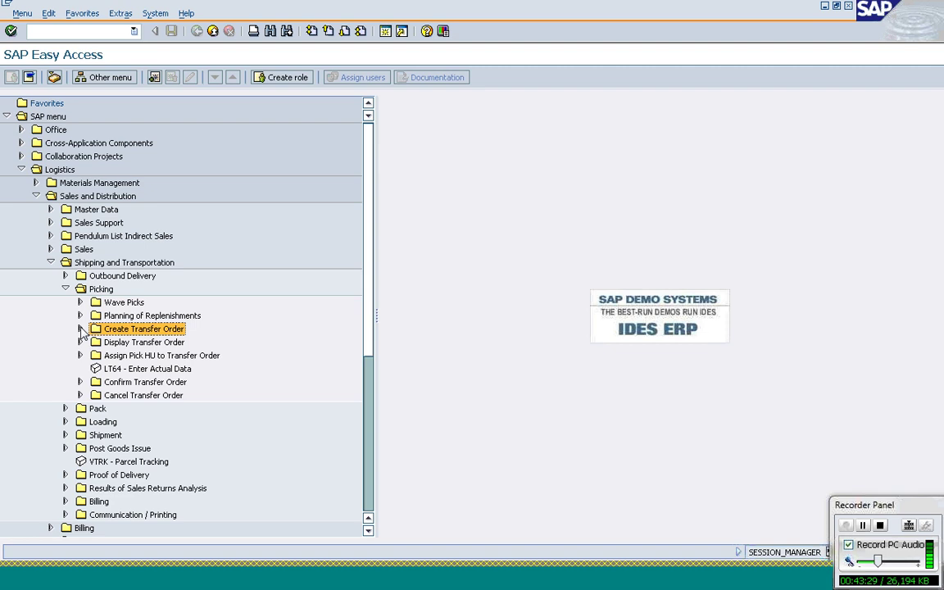
left_click(65, 289)
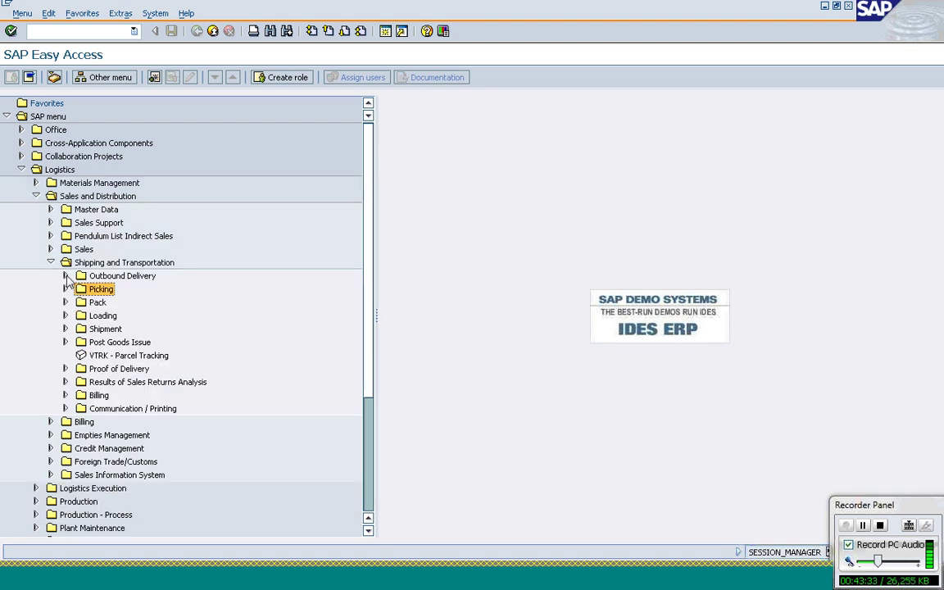
left_click(66, 276)
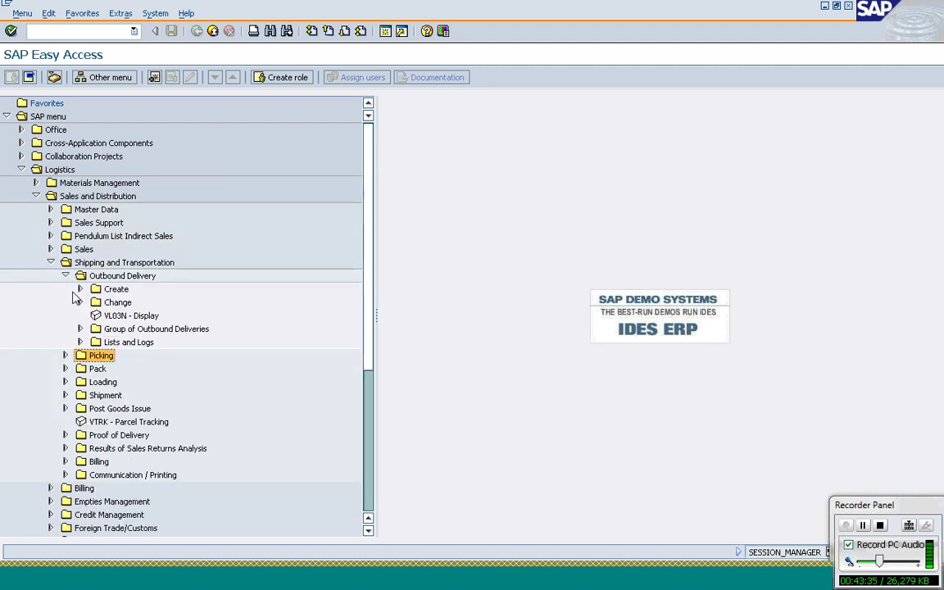
left_click(79, 303)
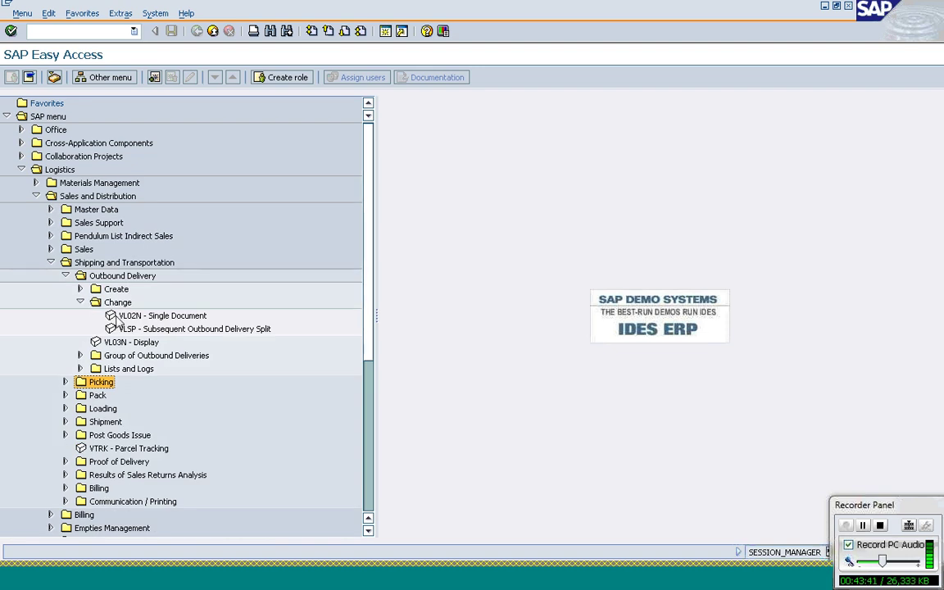
double_click(117, 316)
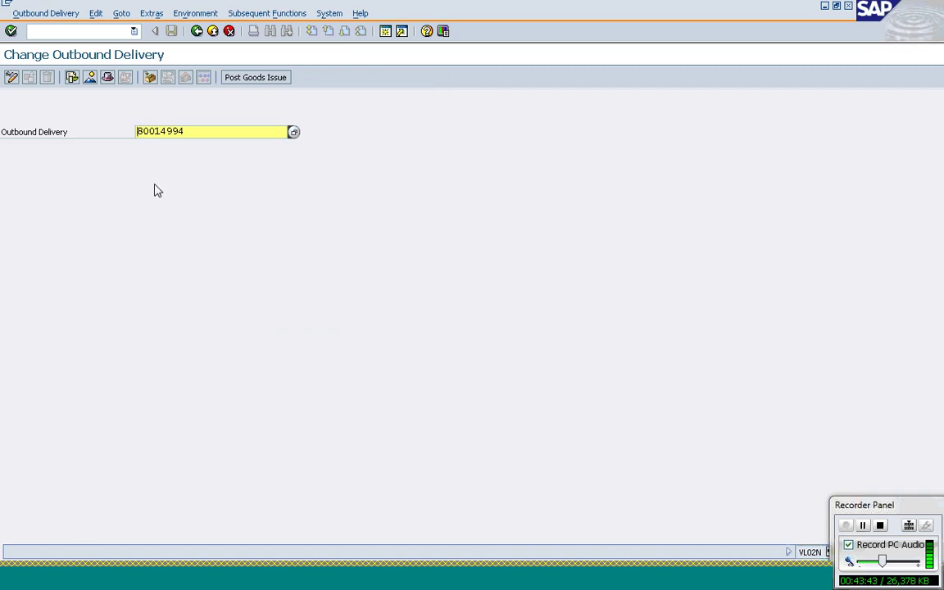
key("Return")
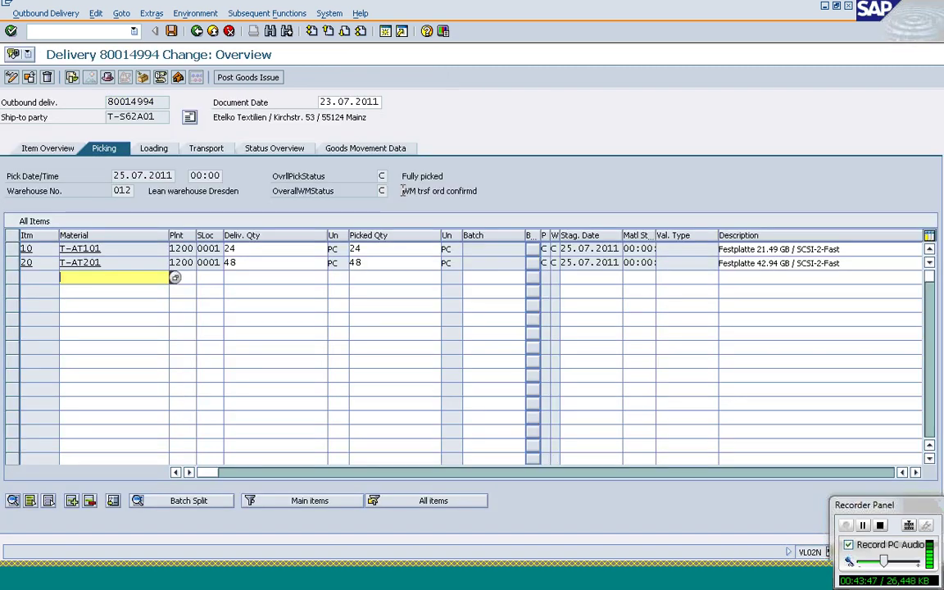
- Check the delivery's overall picking status, WM status and picked quantity, and post its goods issue
left_click(420, 177)
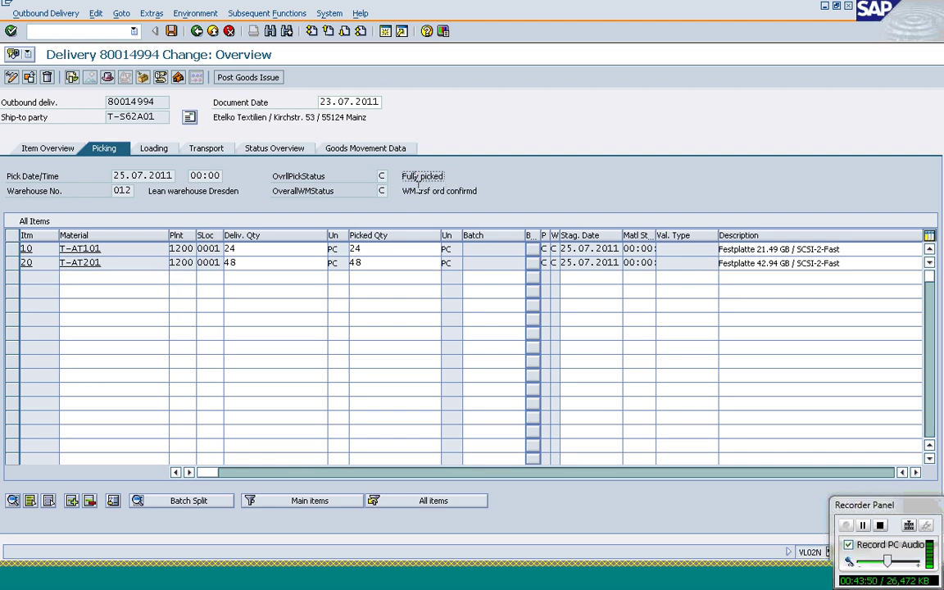
left_click(418, 191)
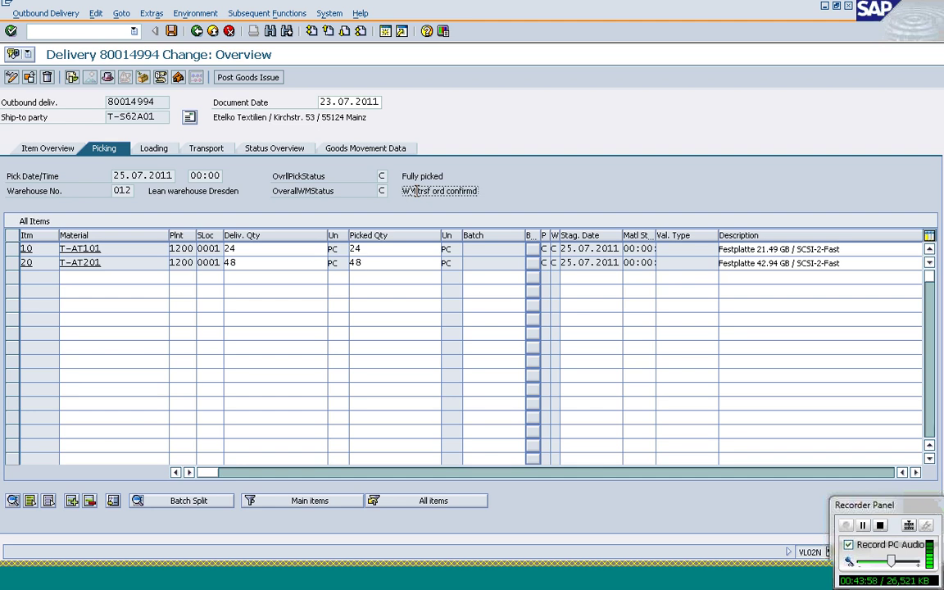
left_click(368, 251)
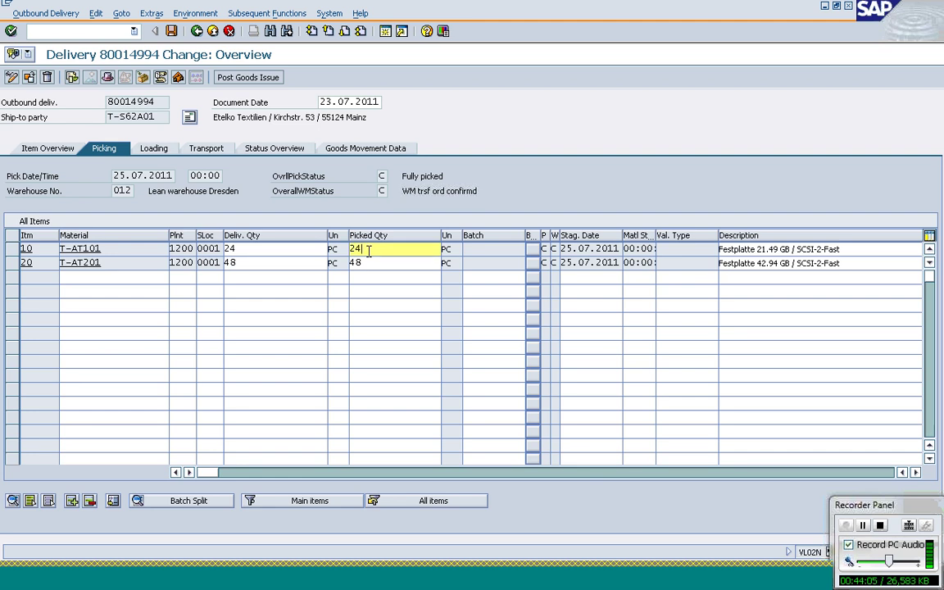
left_click(243, 80)
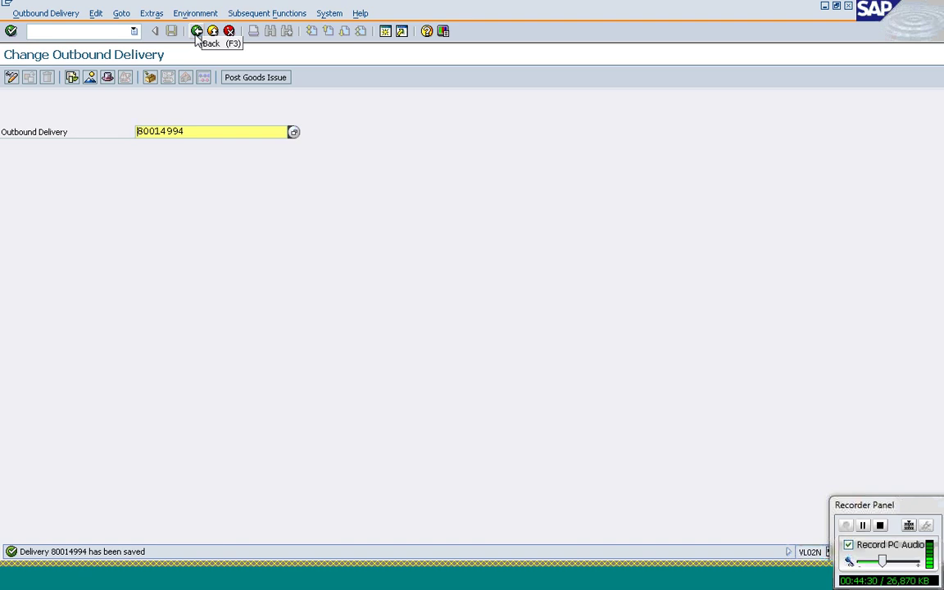
left_click(197, 33)
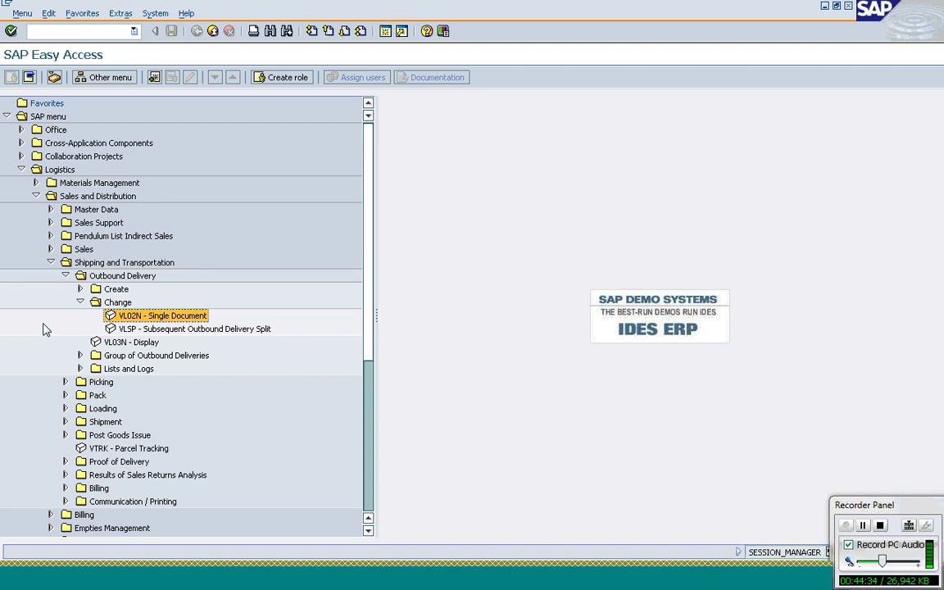
- Open transaction VF01 for creating a billing document within the Billing functions of Sales and Distribution
left_click(50, 264)
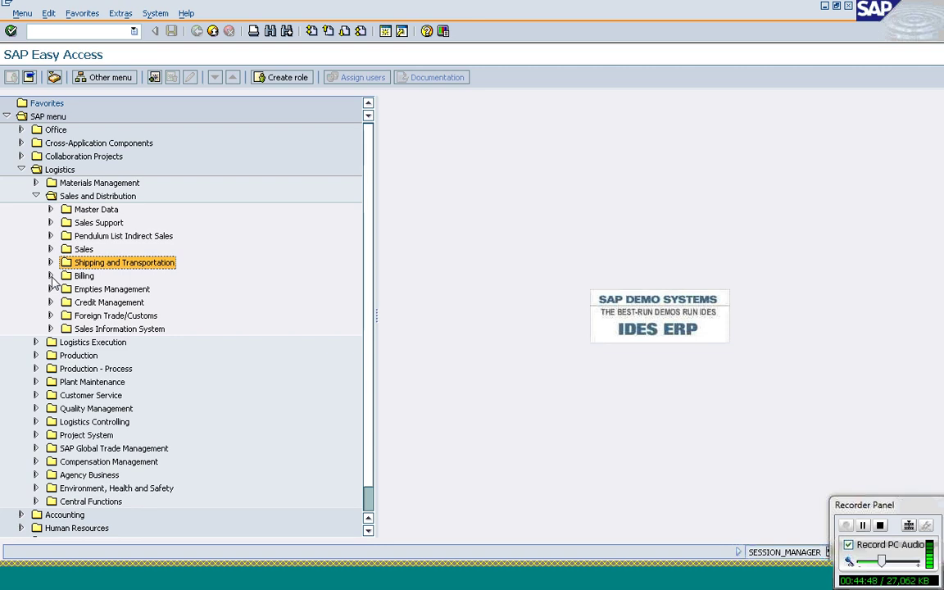
left_click(50, 277)
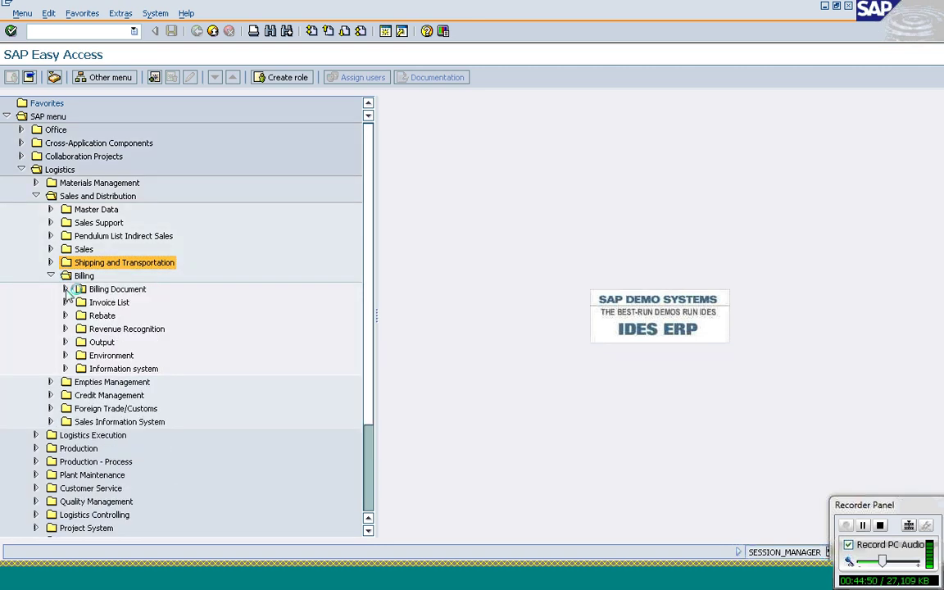
left_click(65, 289)
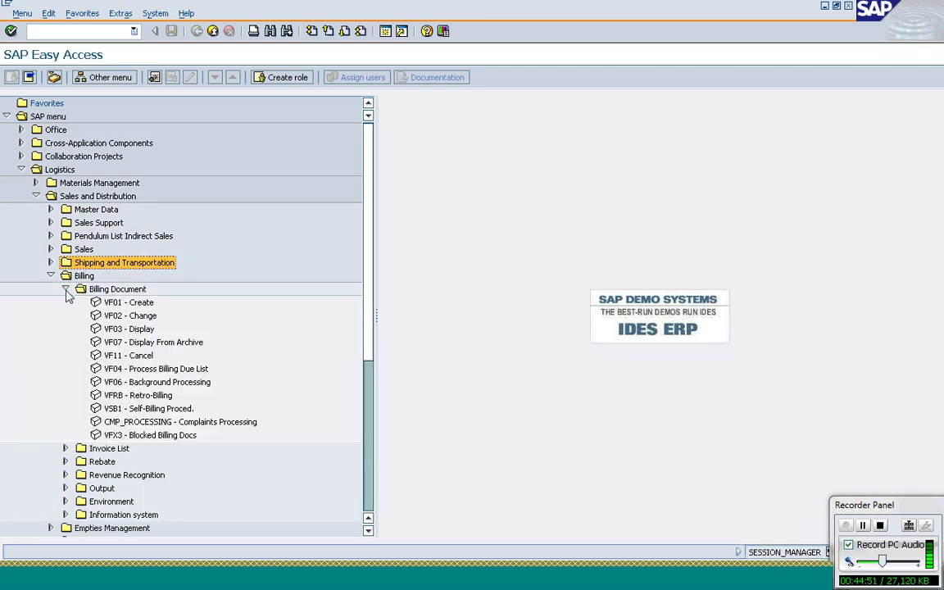
left_click(109, 302)
double_click(109, 303)
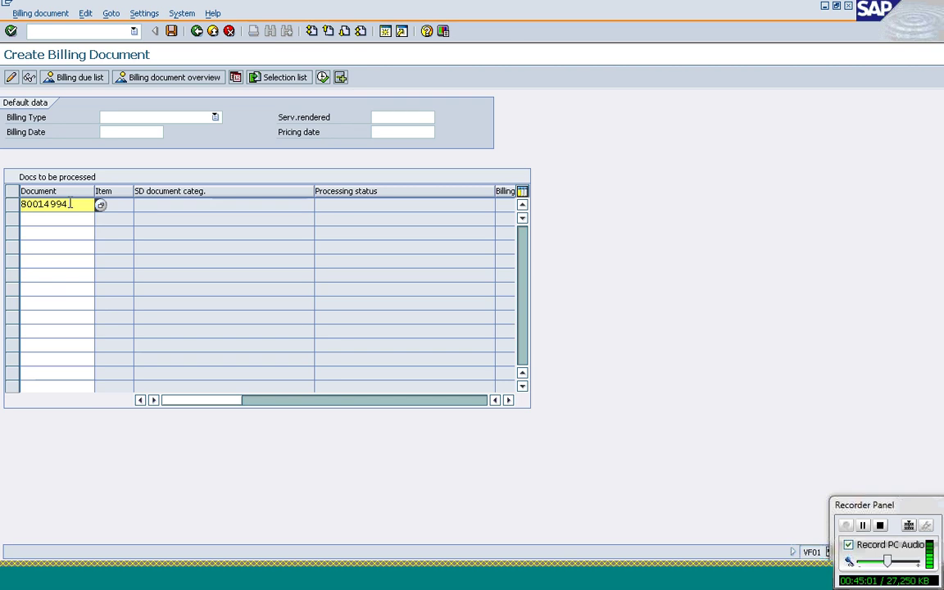
- Create the F2 invoice from the prefilled delivery, check the billed quantities of items 10 and 20, and save it
key("Return")
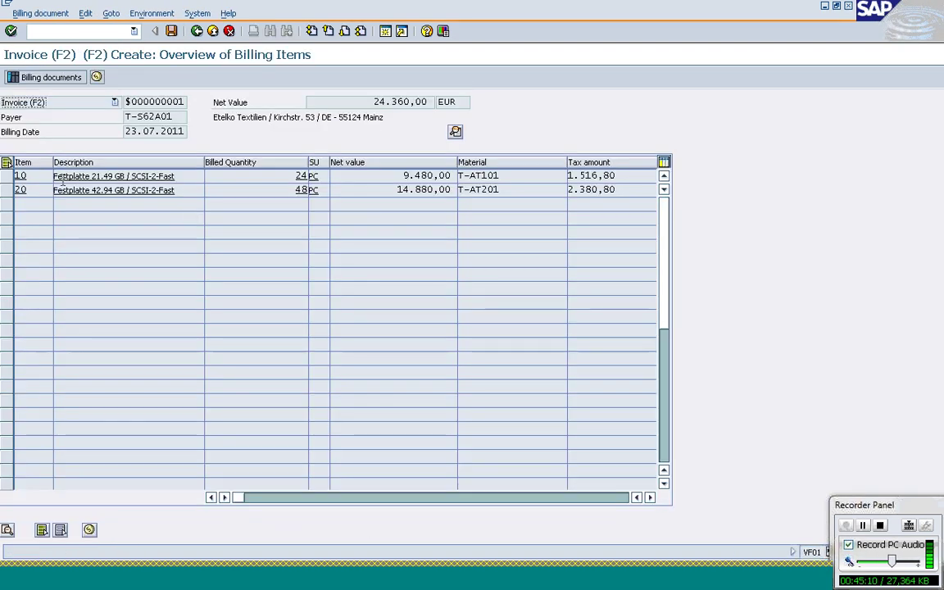
left_click(254, 176)
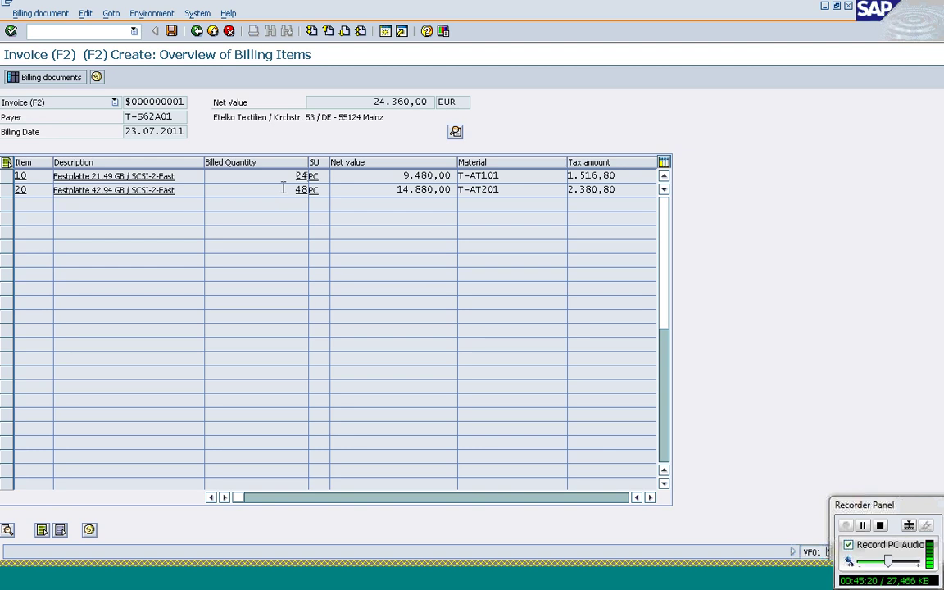
left_click(282, 188)
left_click(174, 35)
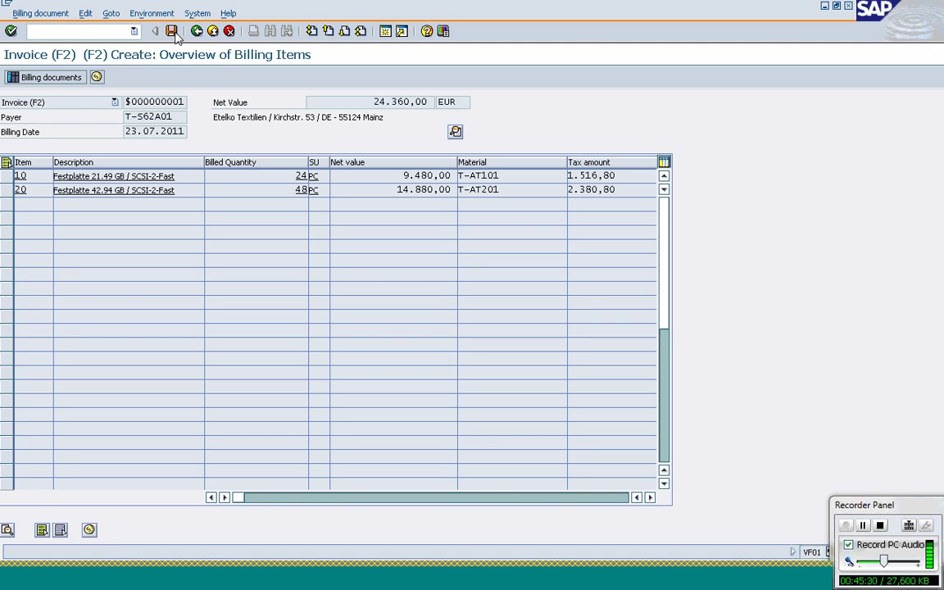
left_click(173, 33)
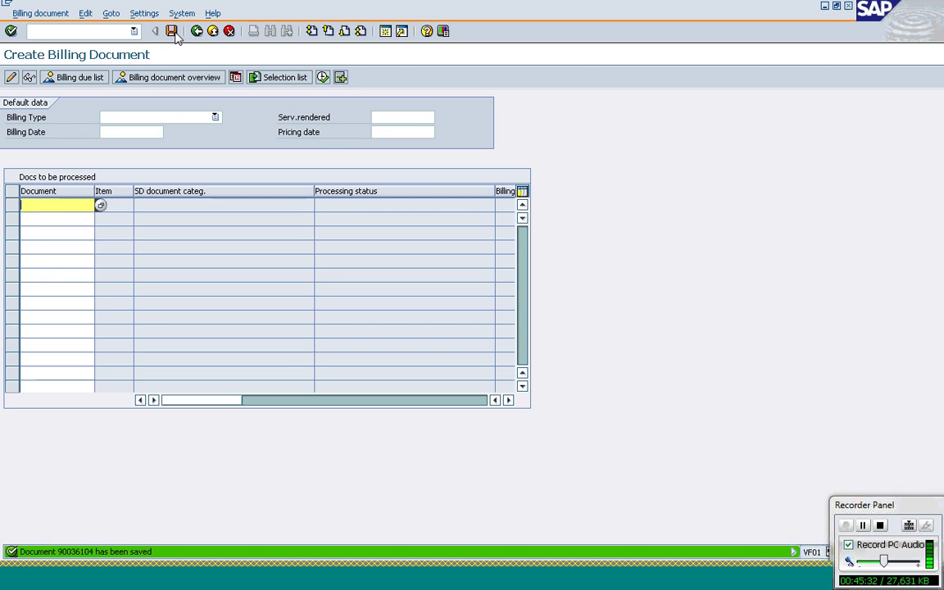
- Open the just-saved F2 invoice for change, showing its overview of billing items
left_click(39, 14)
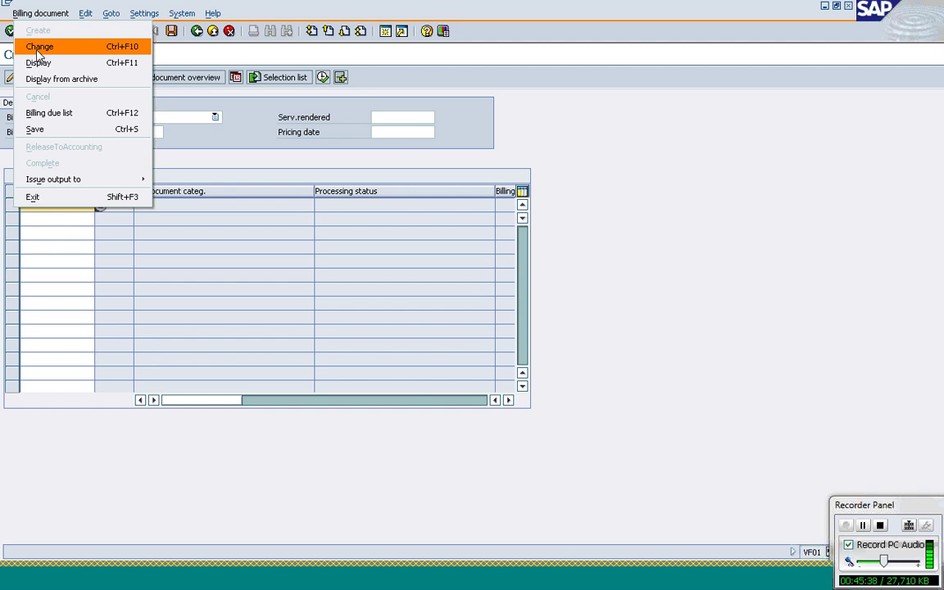
left_click(39, 49)
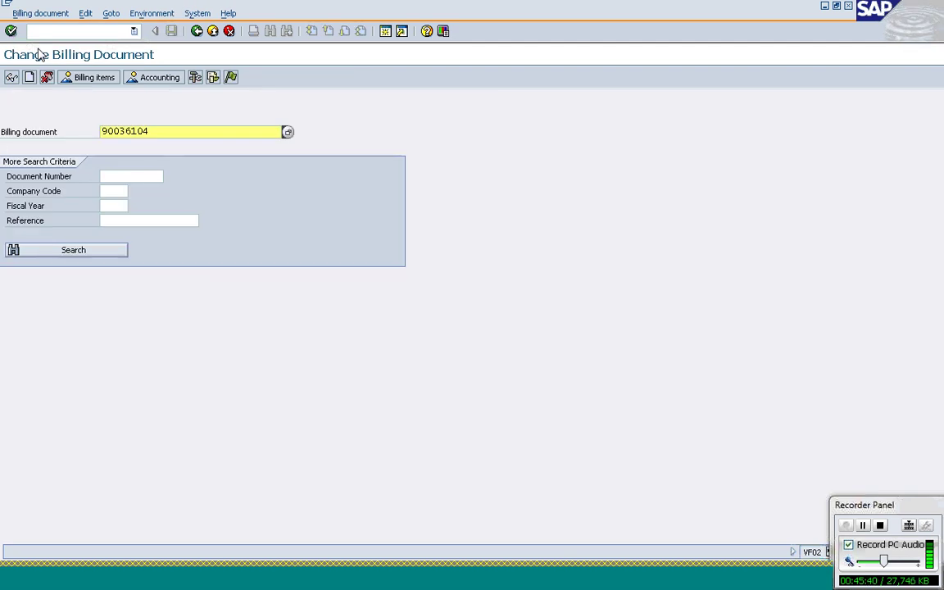
key("Return")
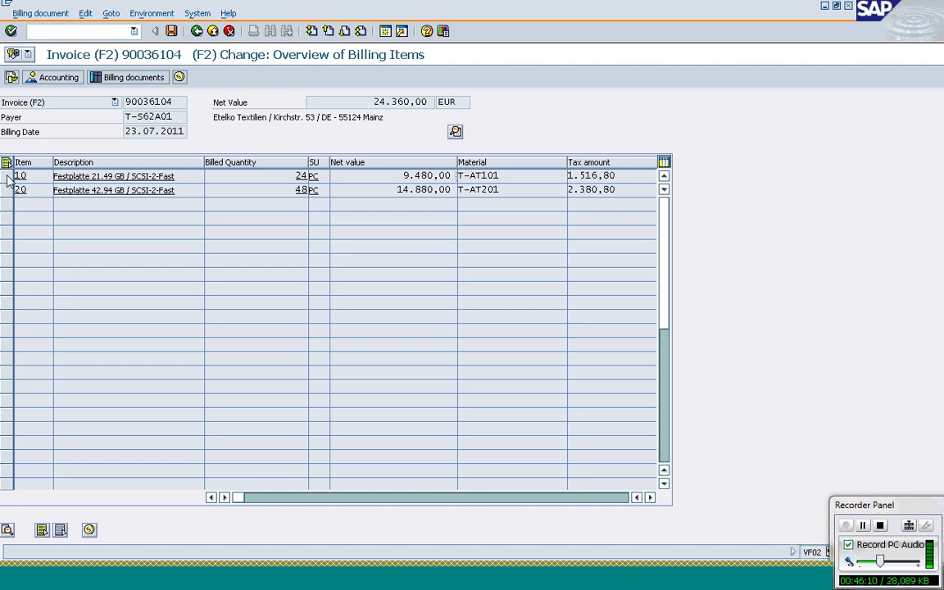
- List the invoice's documents in accounting and display the one of type Accounting document
left_click(43, 81)
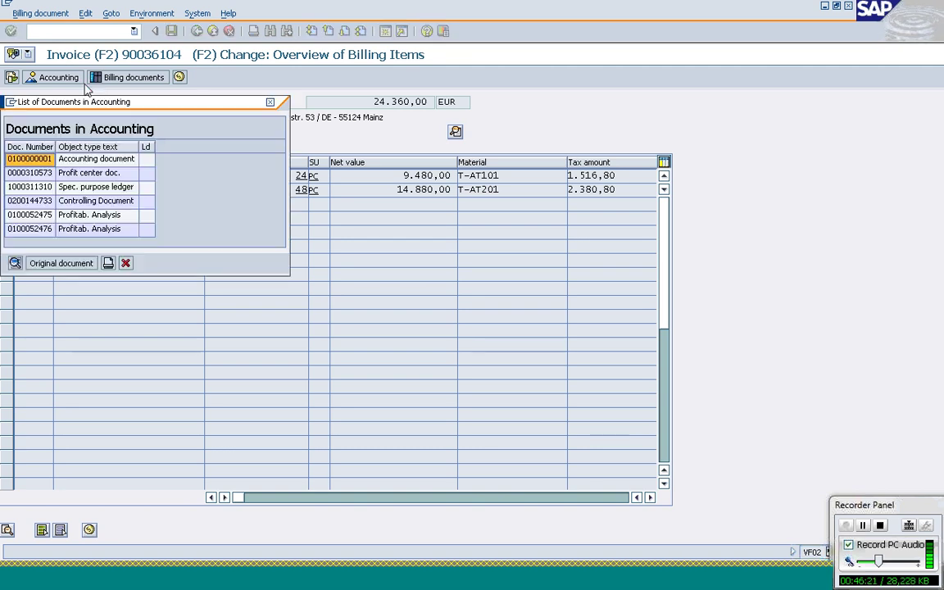
left_click(68, 162)
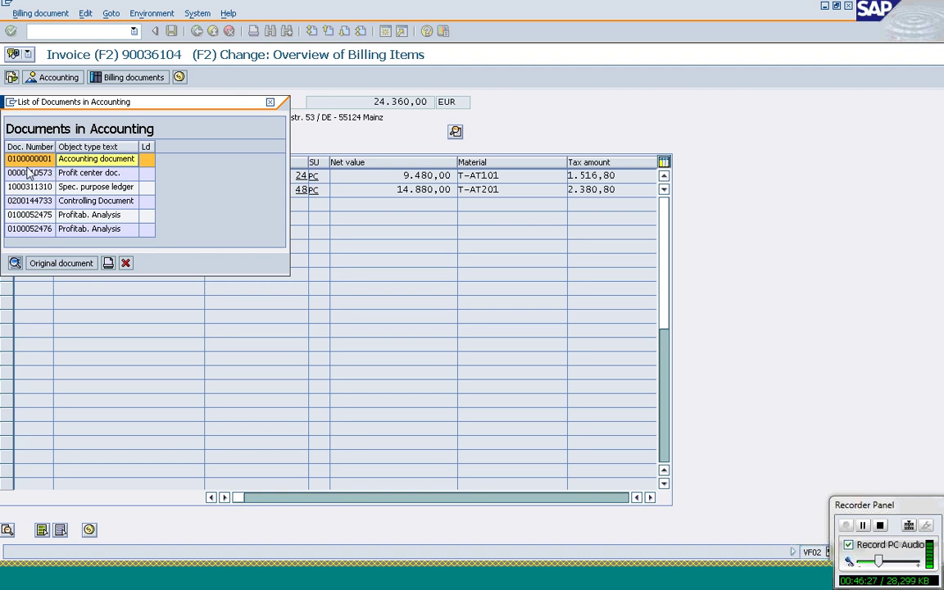
left_click(44, 160)
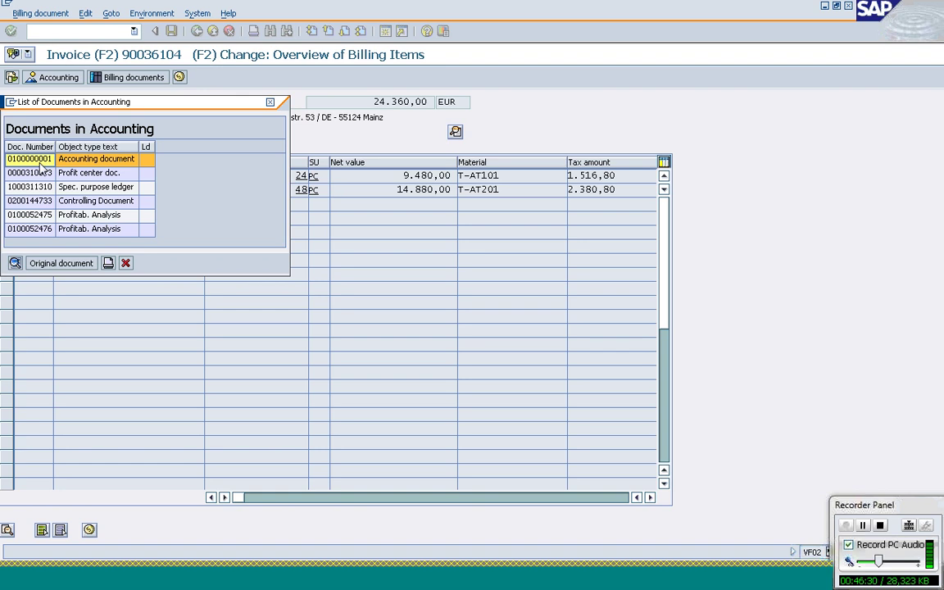
left_click(15, 263)
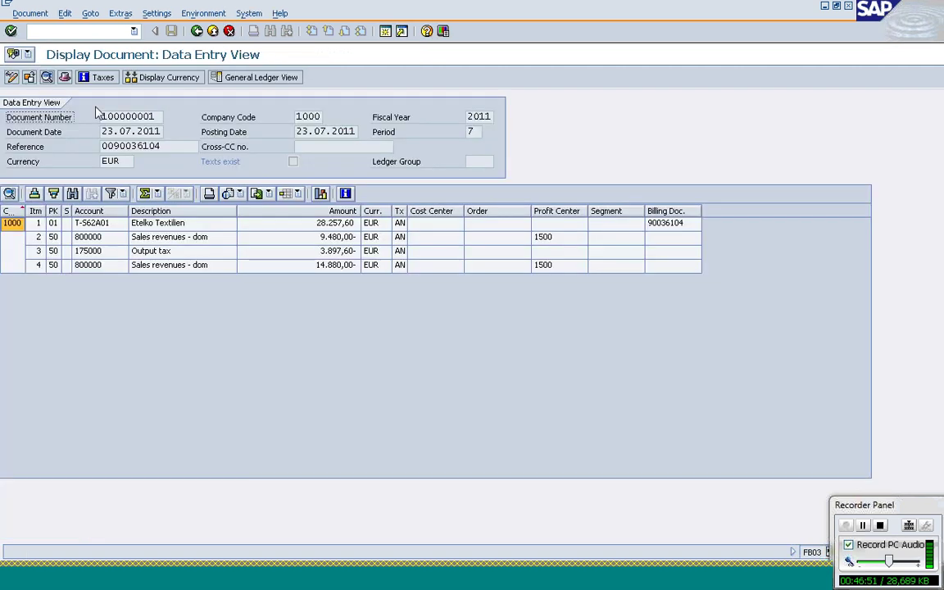
- Examine the amounts of the customer, sales revenue and output tax line items, and return to the invoice's billing items
left_click(12, 229)
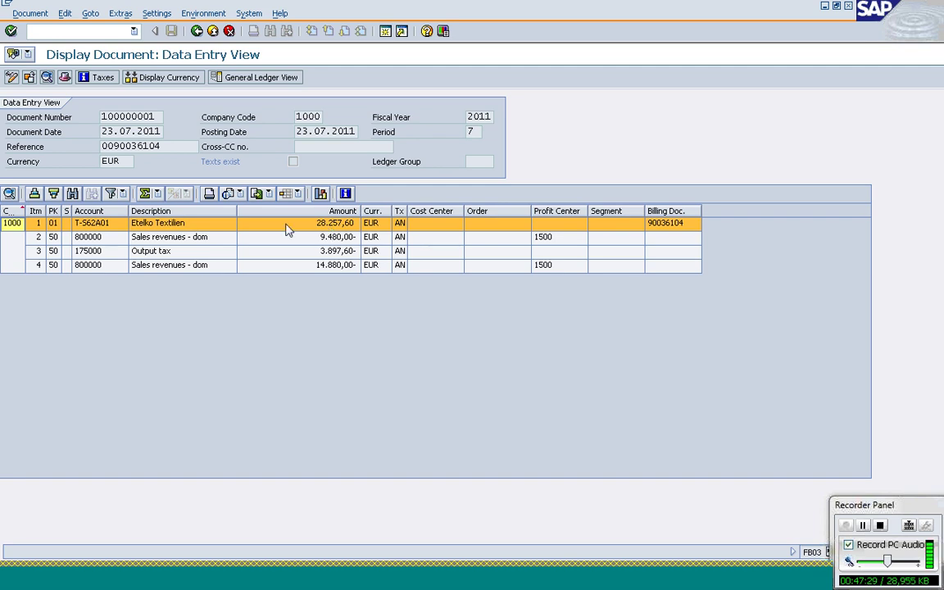
left_click(336, 238)
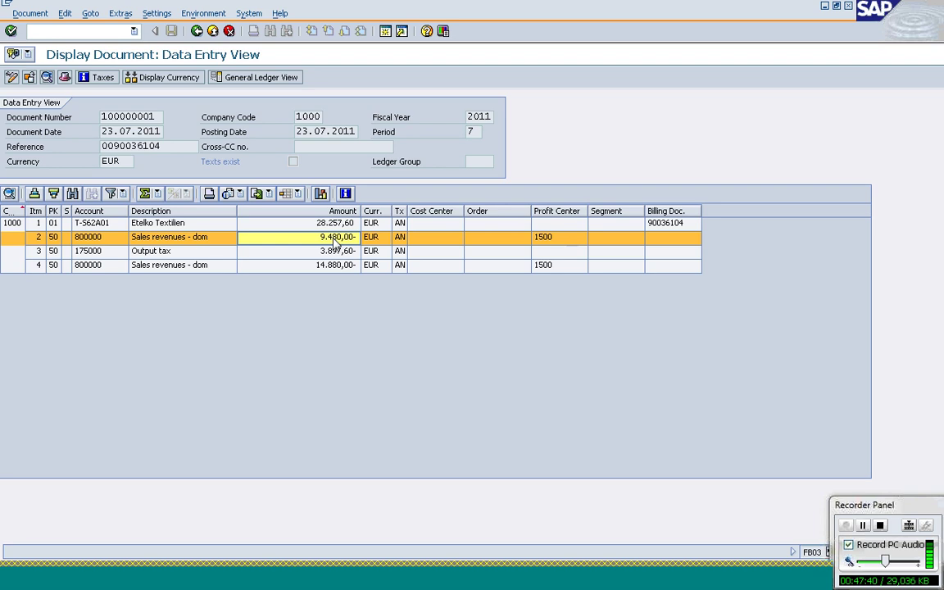
left_click(319, 268)
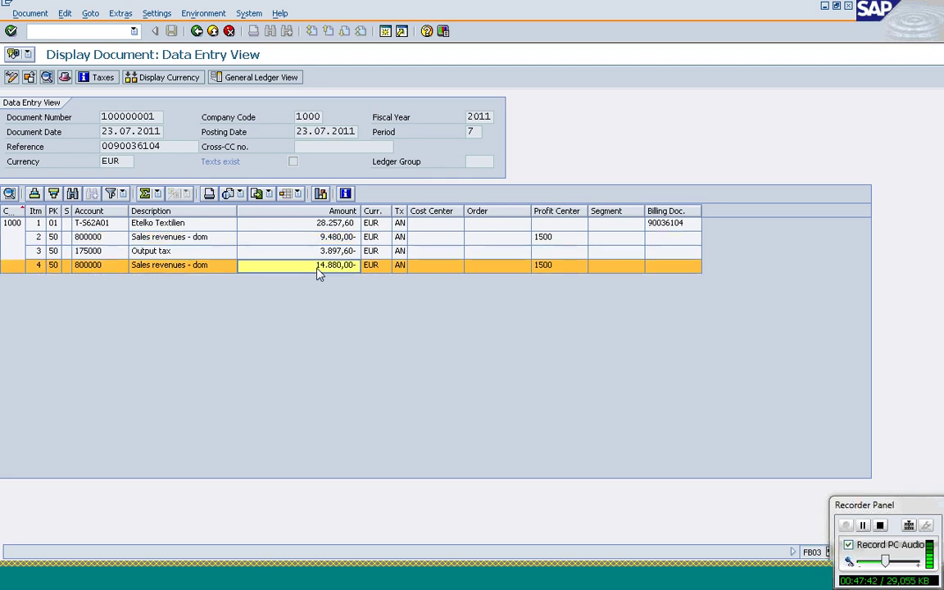
left_click(329, 239)
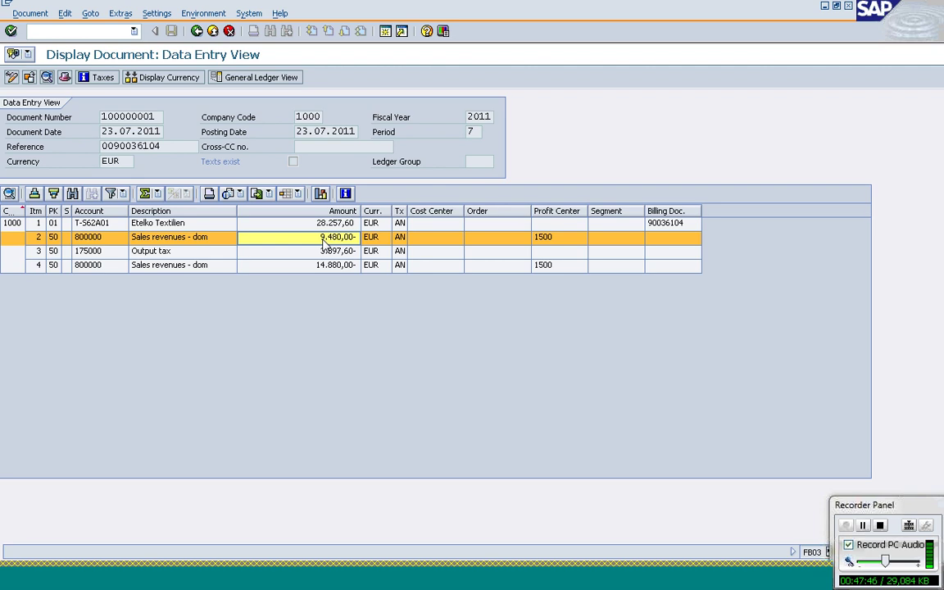
left_click(322, 256)
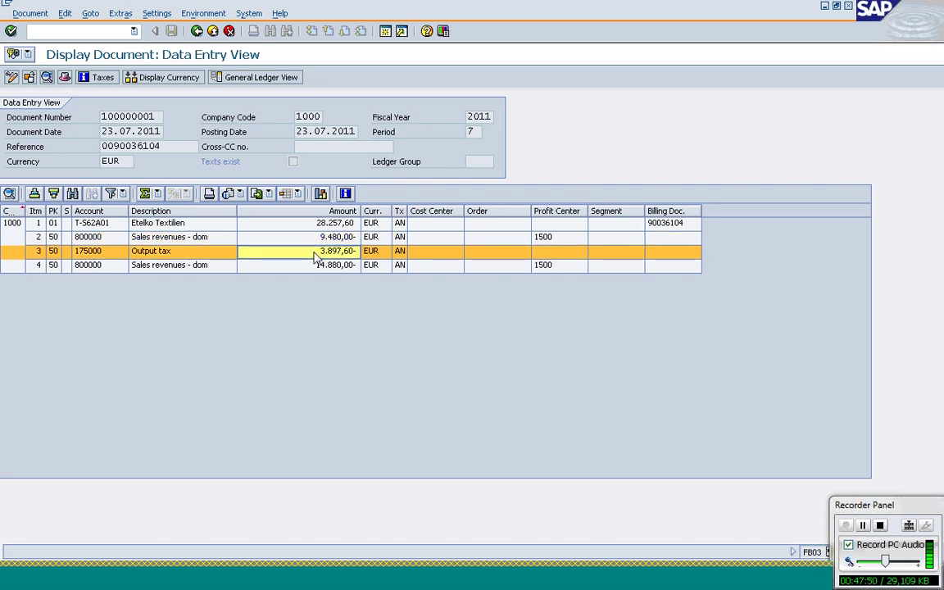
left_click(106, 254)
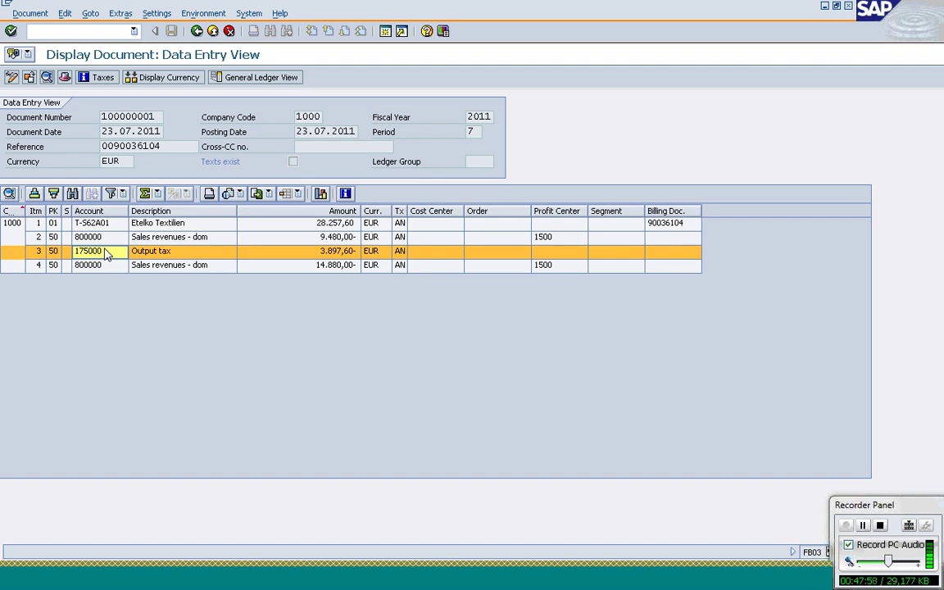
left_click(332, 226)
left_click(107, 252)
left_click(196, 31)
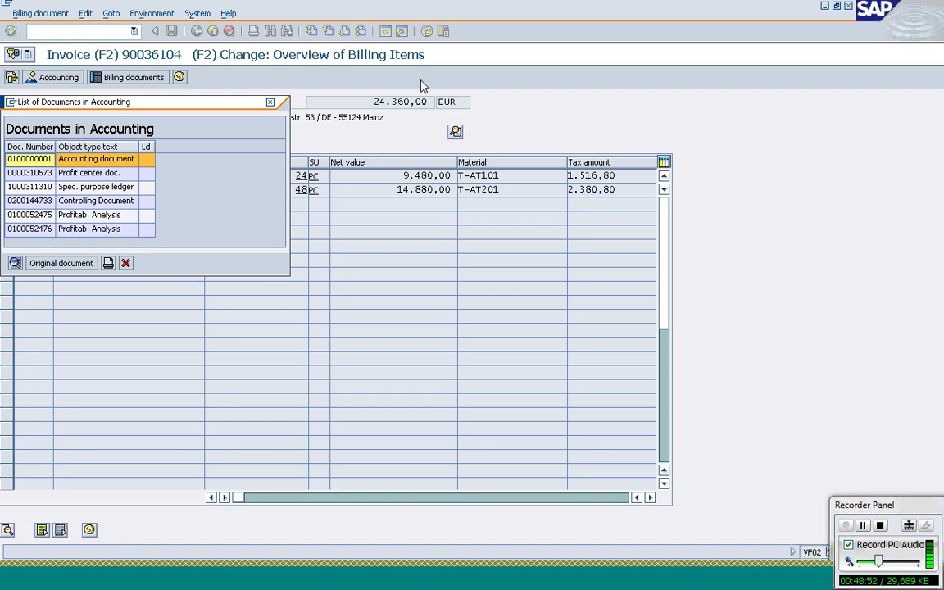
left_click(271, 104)
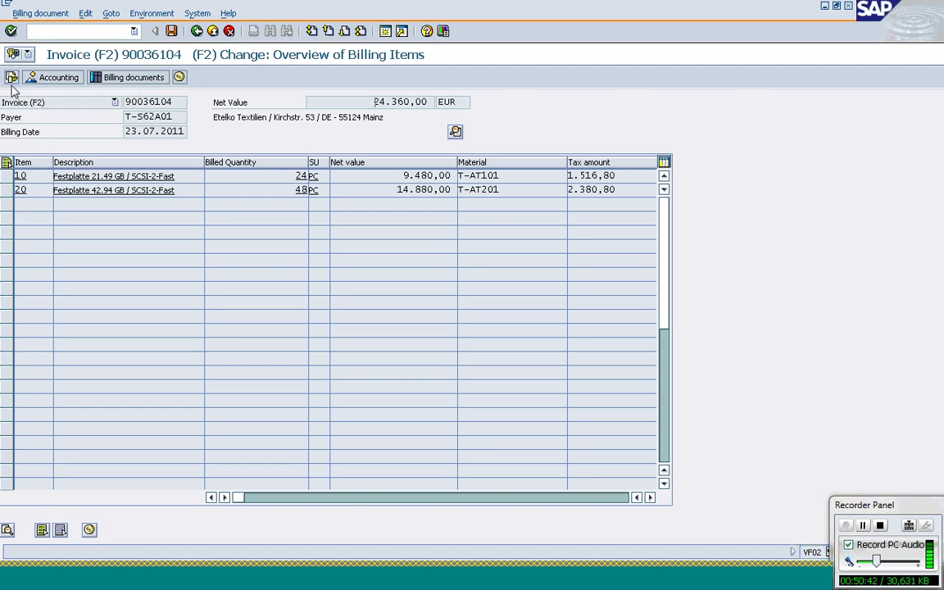
left_click(89, 33)
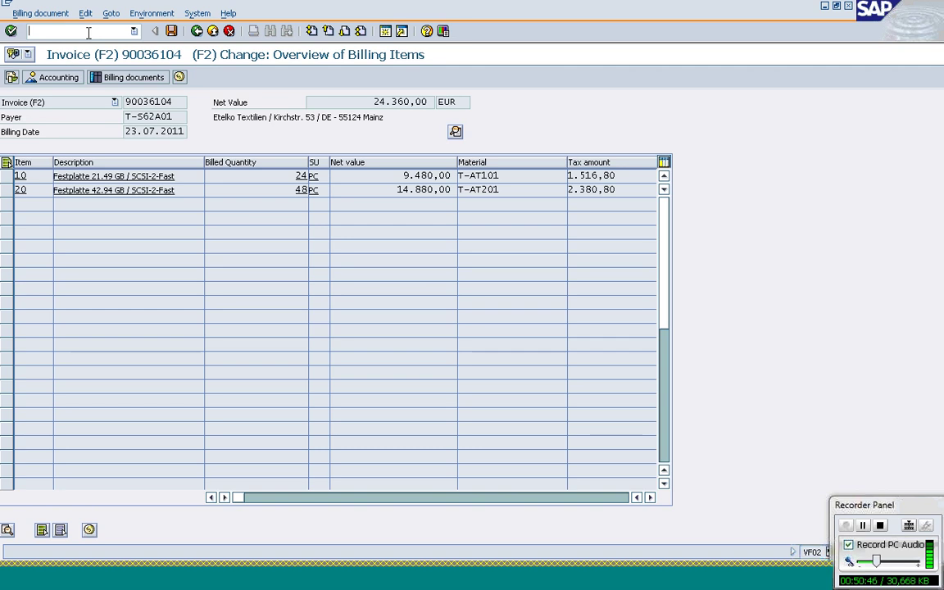
type("/n")
type("vf02")
key("Return")
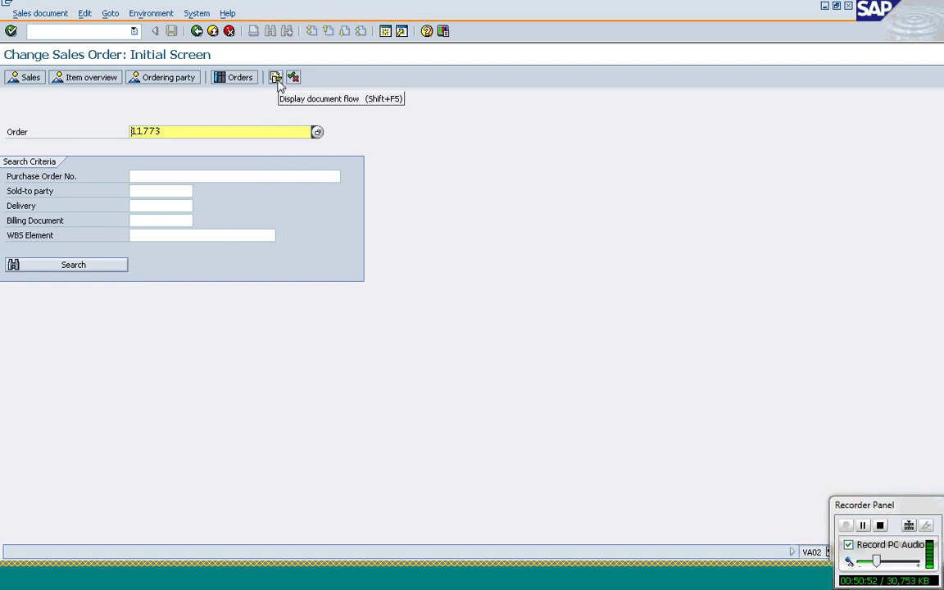
- Open transaction VL03N and display the document flow of the prefilled outbound delivery
left_click(95, 36)
type("/nv")
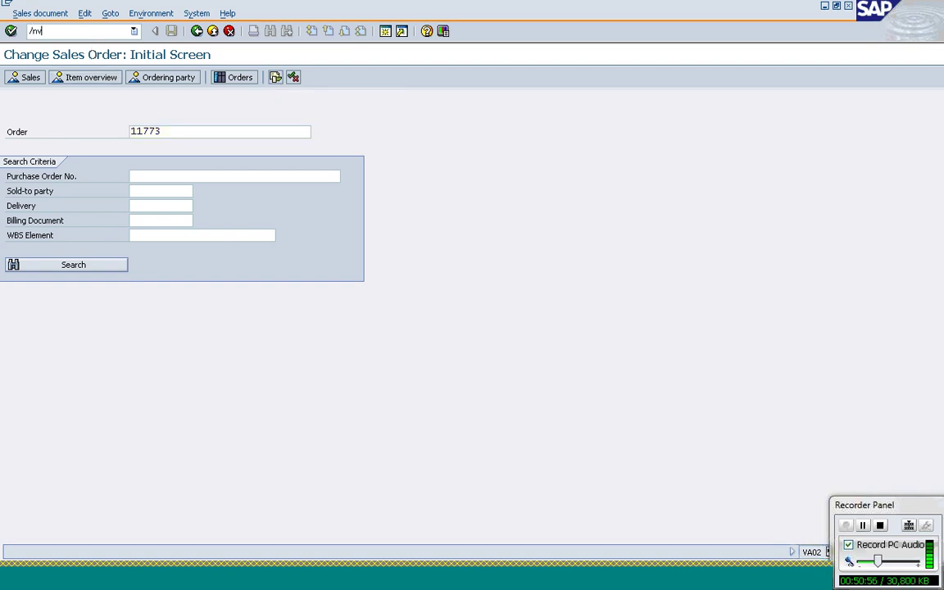
type("l03n")
key("Return")
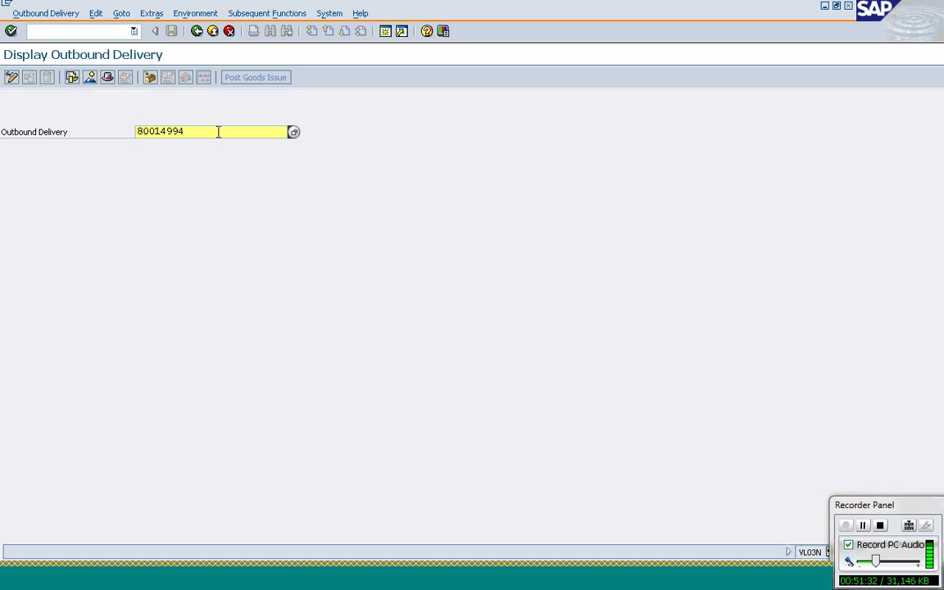
left_click(74, 80)
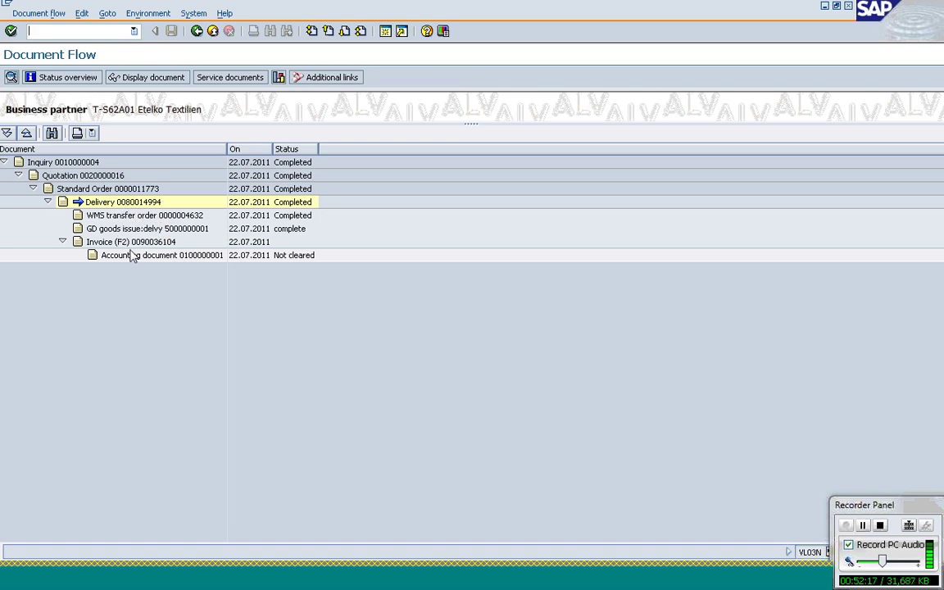
- Check the document flow entries and statuses for the WMS transfer order, goods issue, invoice, inquiry, standard order and accounting document
left_click(131, 214)
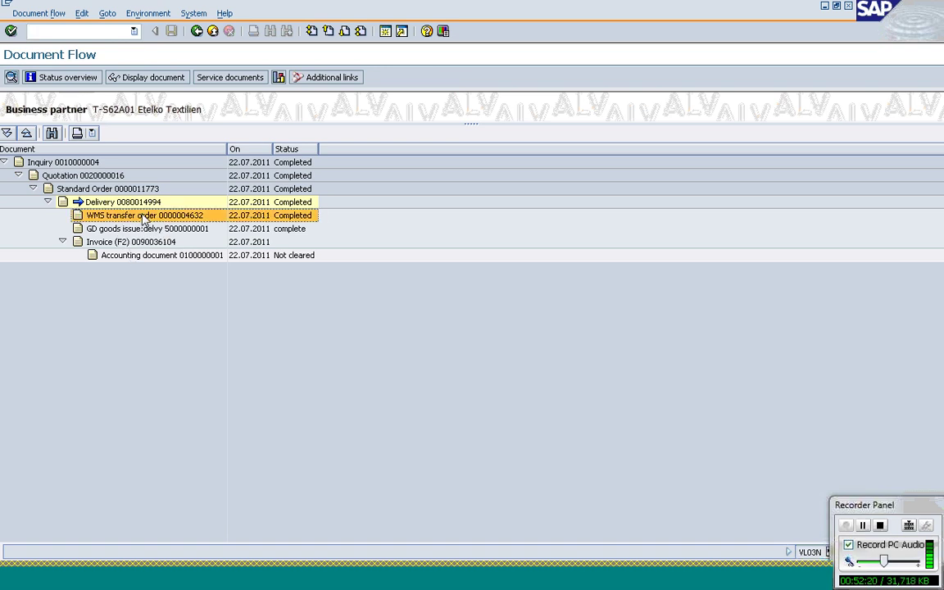
left_click(138, 229)
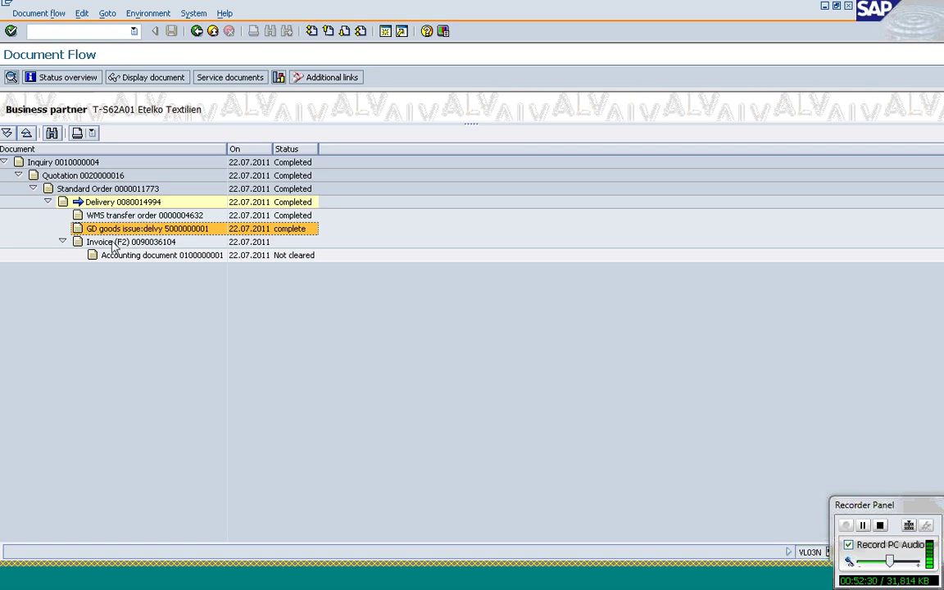
left_click(112, 244)
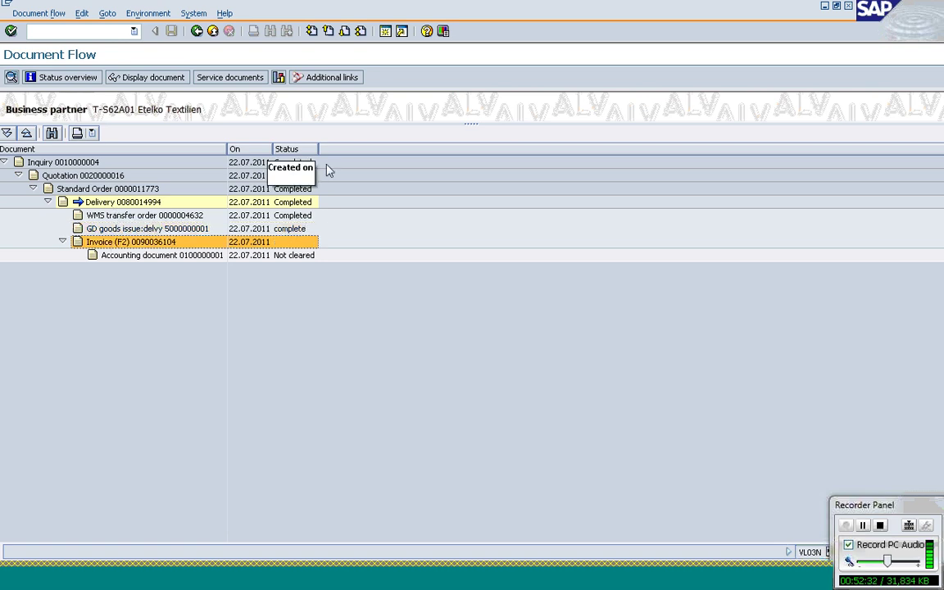
left_click(305, 164)
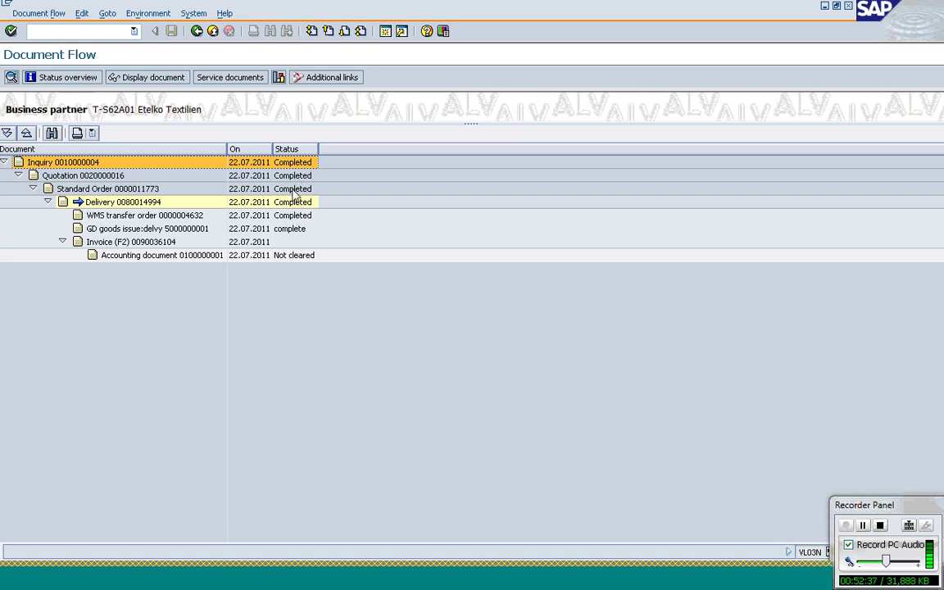
left_click(295, 190)
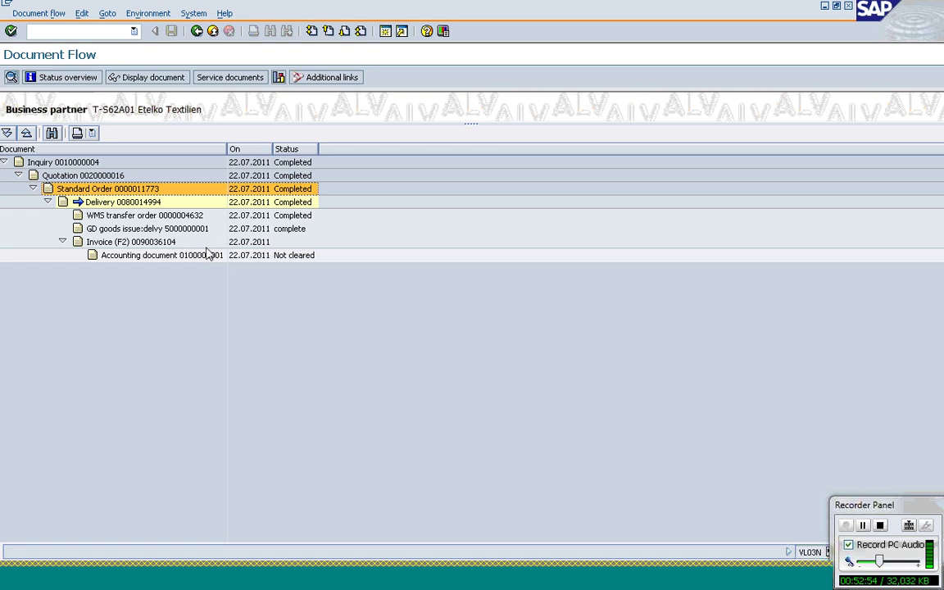
left_click(273, 259)
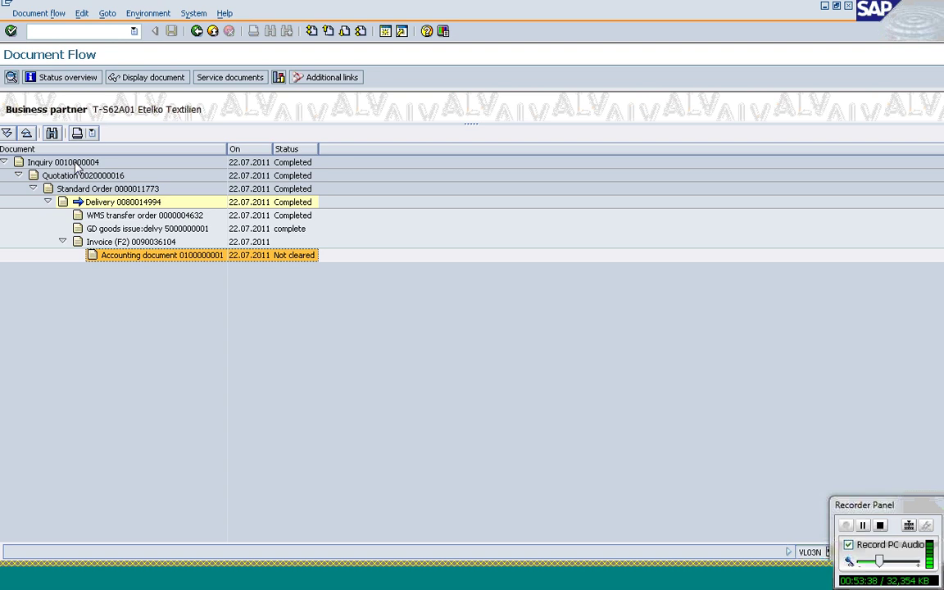
- Display the inquiry from the document flow, check its item overview, and return to the document flow
left_click(147, 163)
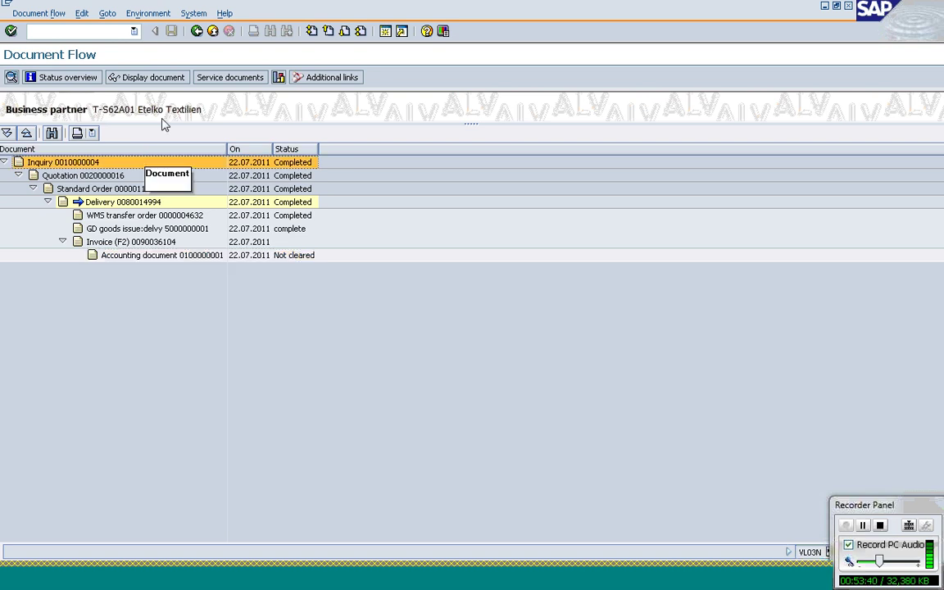
left_click(150, 78)
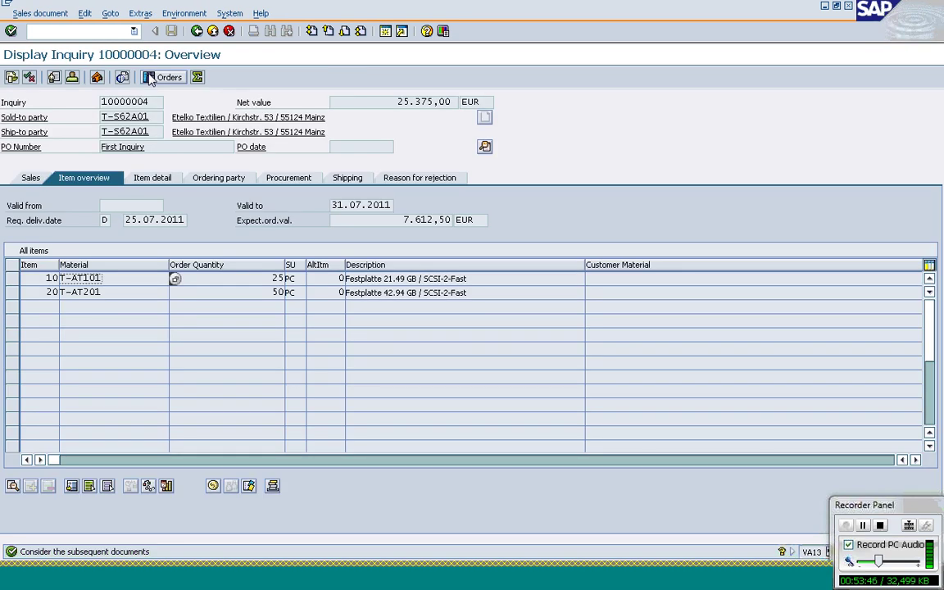
left_click(38, 15)
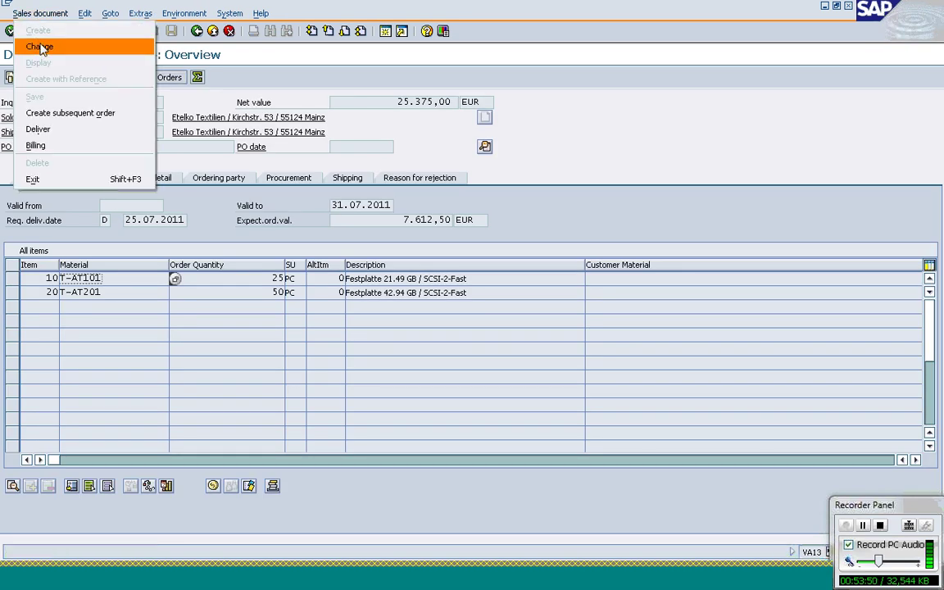
left_click(213, 69)
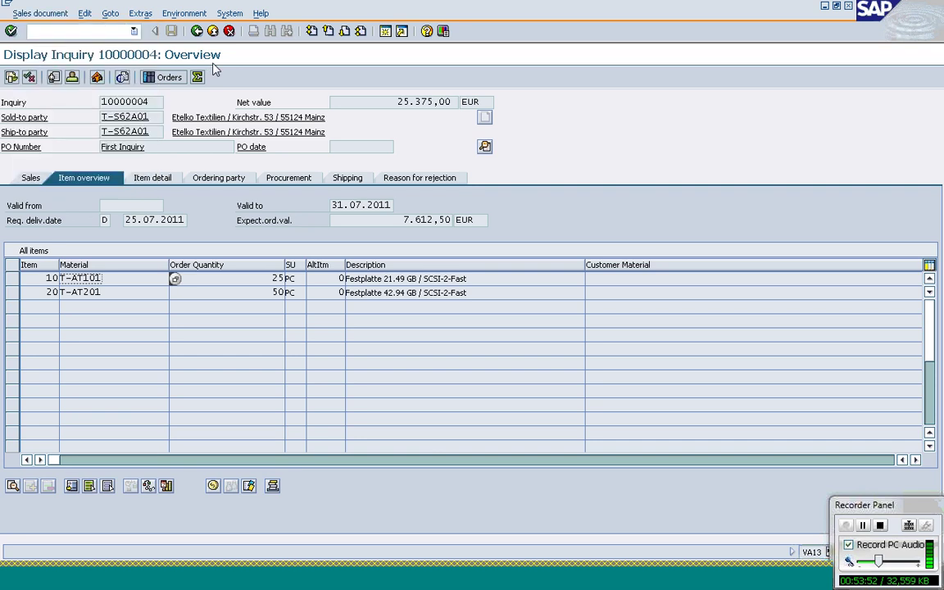
left_click(196, 32)
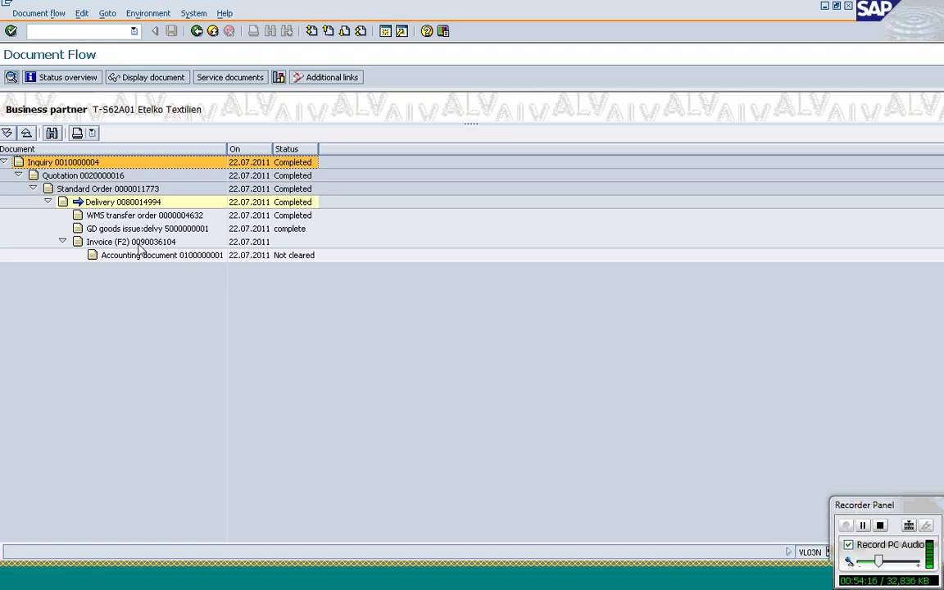
- Display the delivery's goods issue document from the document flow and check item 1's quantity, plant, storage location and S indicator
left_click(124, 205)
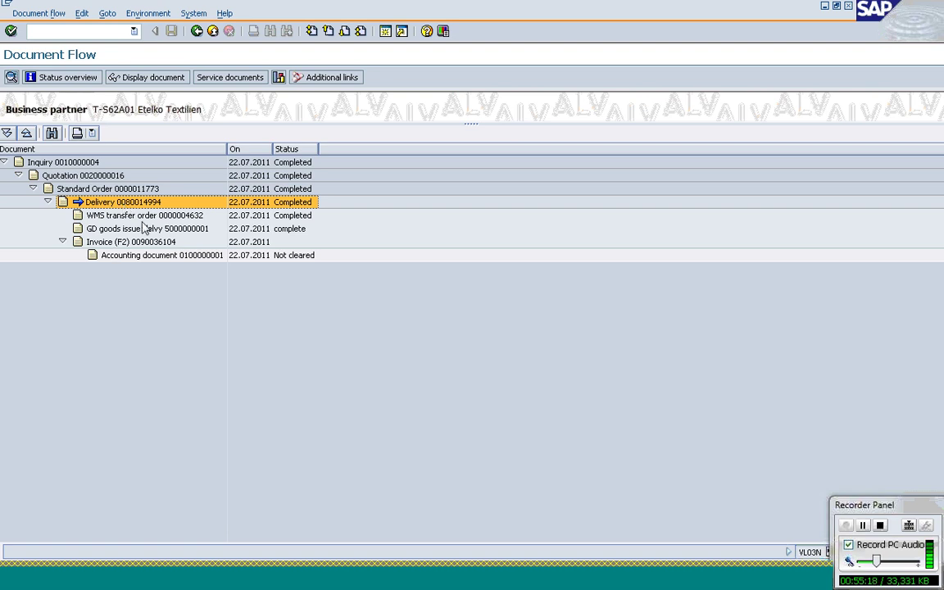
left_click(143, 232)
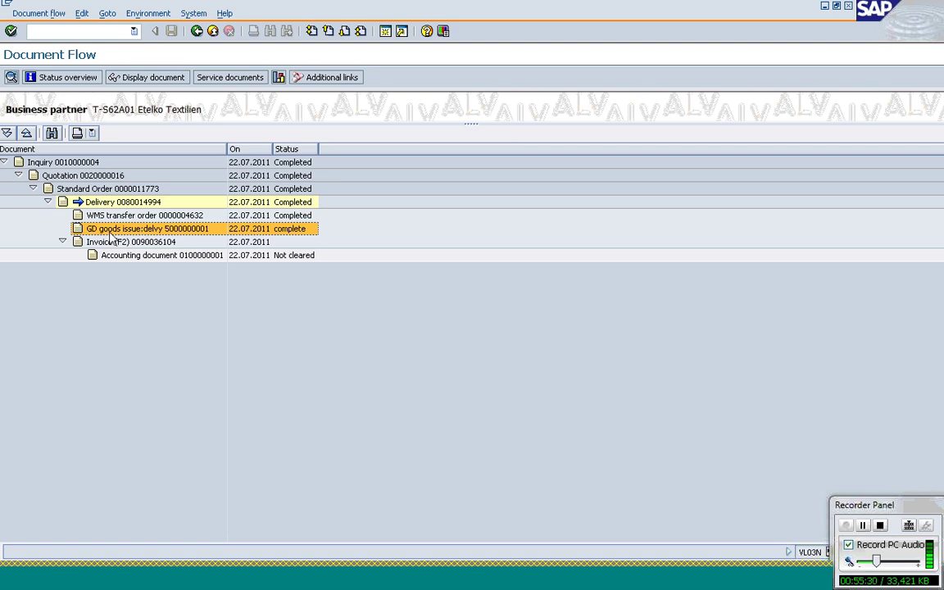
left_click(134, 78)
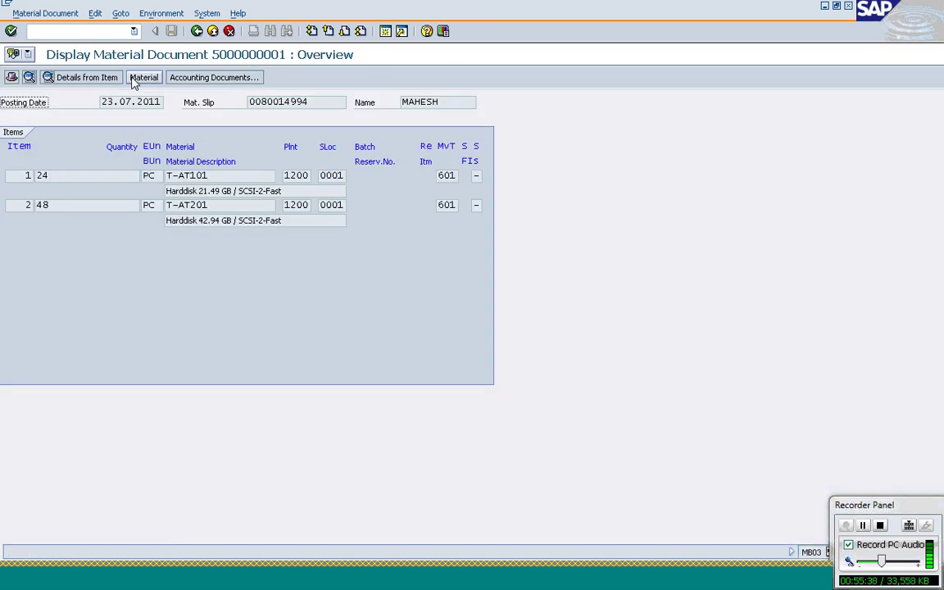
left_click(76, 181)
left_click(295, 177)
left_click(335, 176)
left_click(478, 176)
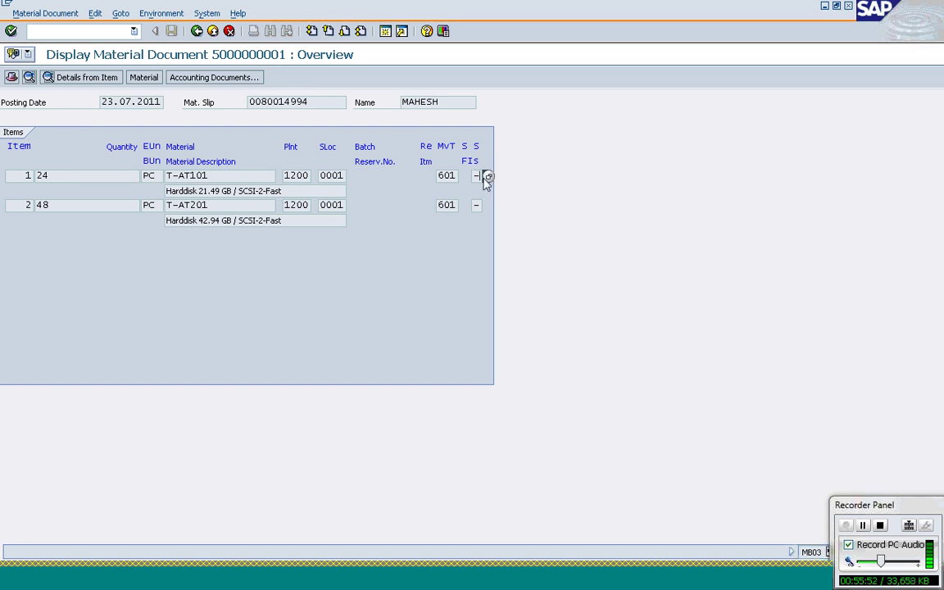
- Look up item 1's movement type 601 in the list of possible movement types and close the list without choosing an entry
left_click(453, 177)
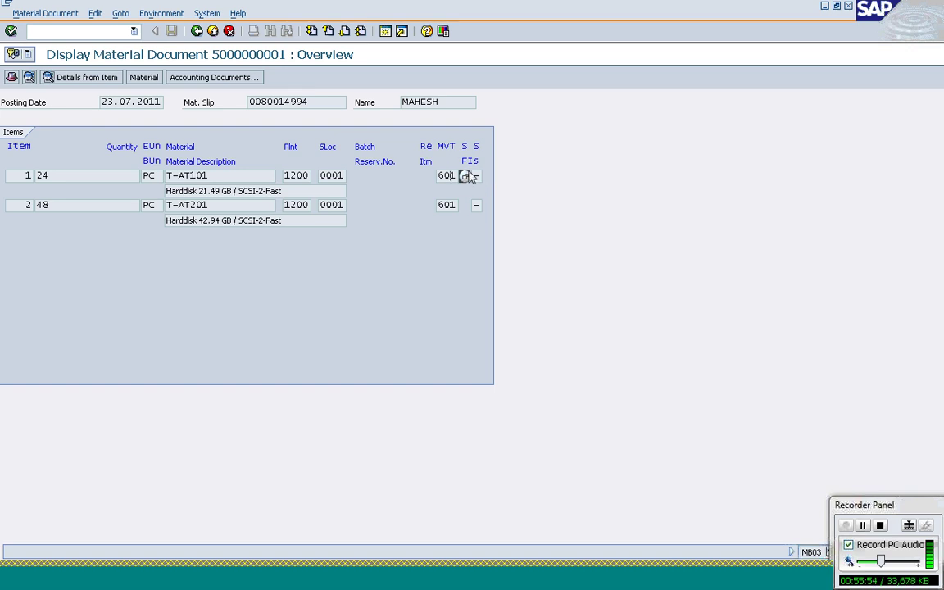
key("Tab")
key("shift+Tab")
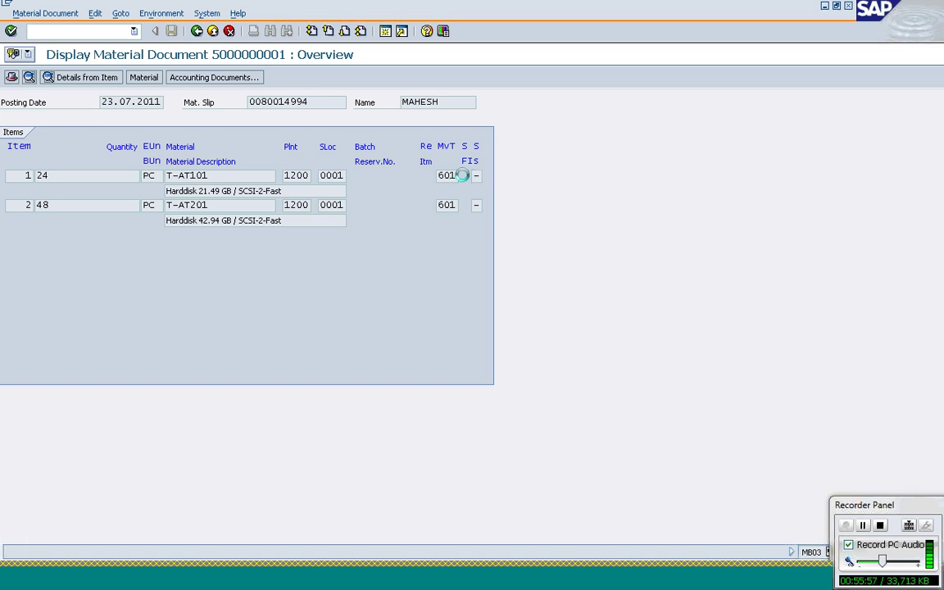
left_click(463, 178)
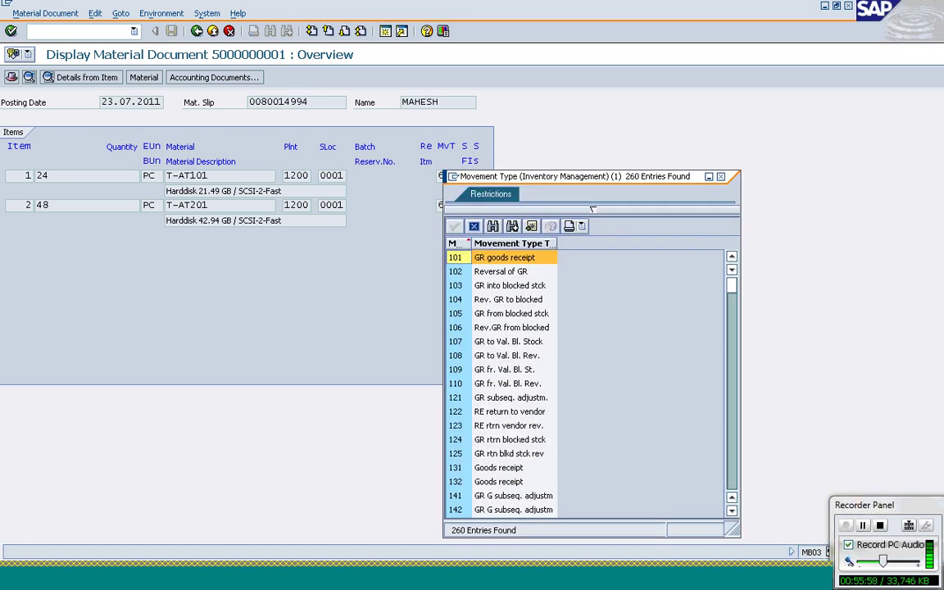
left_click(736, 455)
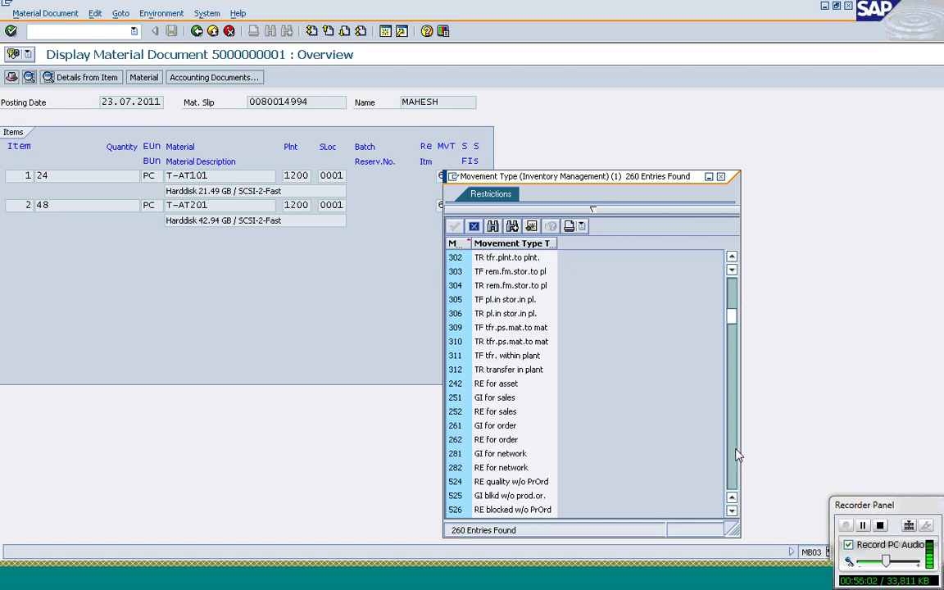
left_click(736, 456)
left_click(736, 456)
left_click(737, 455)
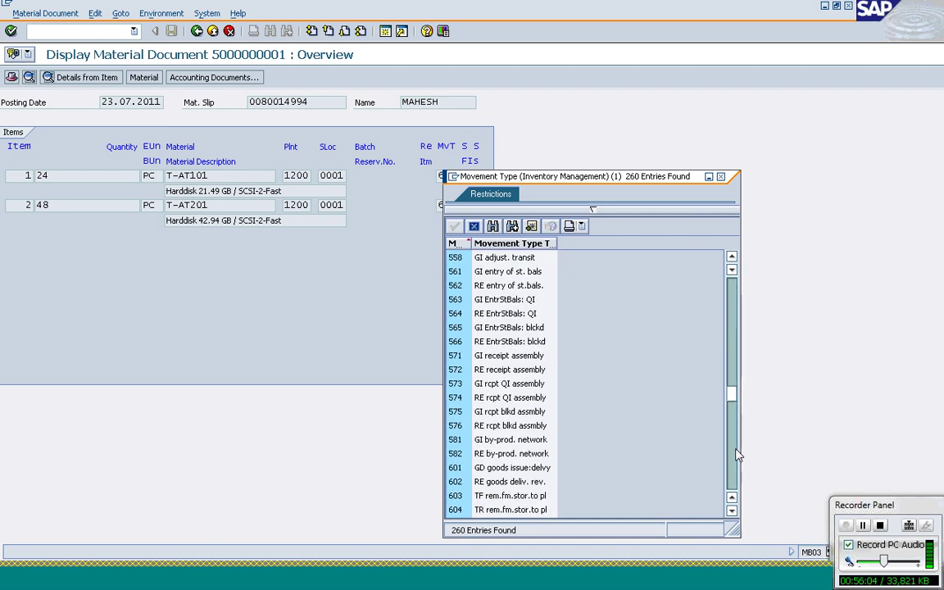
left_click(737, 456)
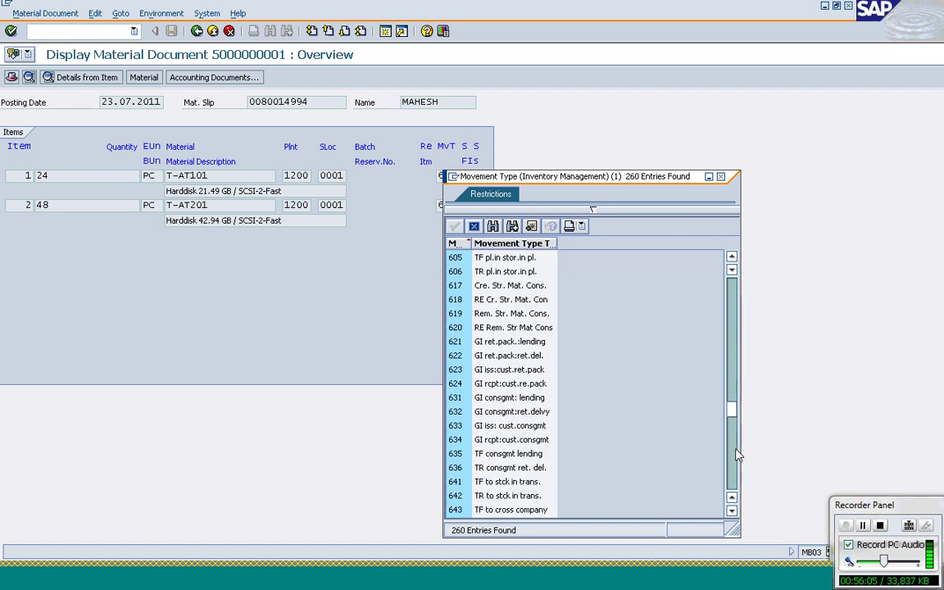
left_click(731, 259)
left_click(732, 259)
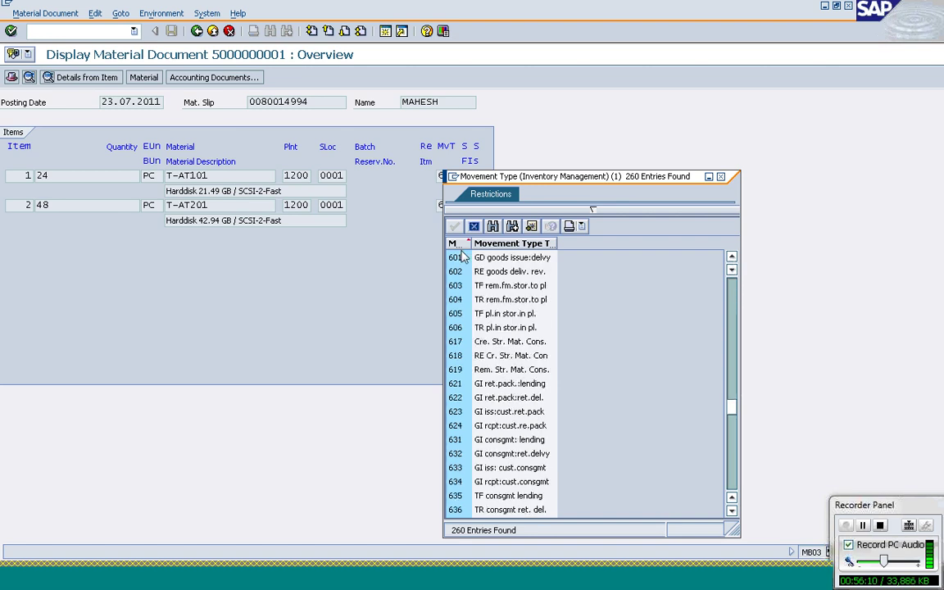
left_click(489, 259)
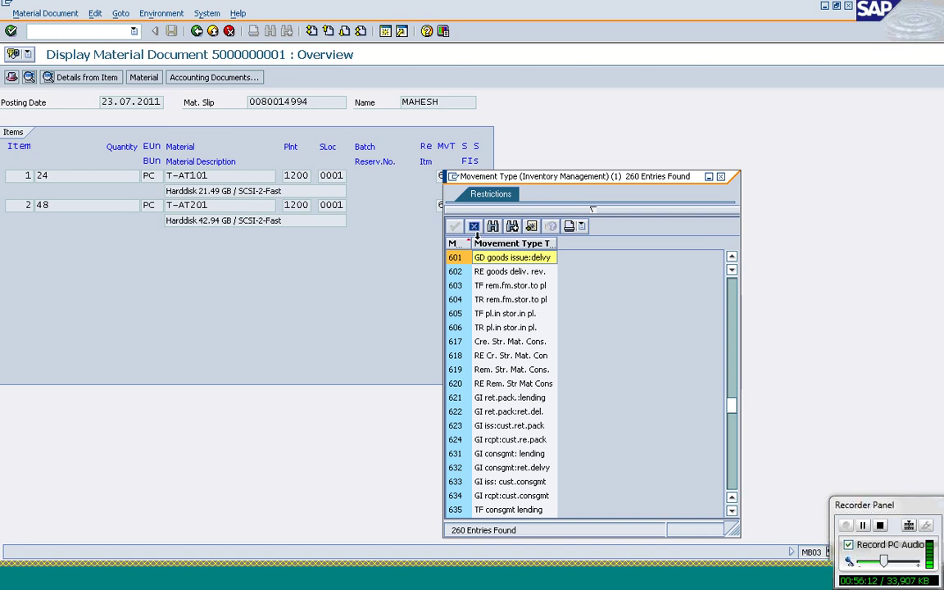
left_click(475, 227)
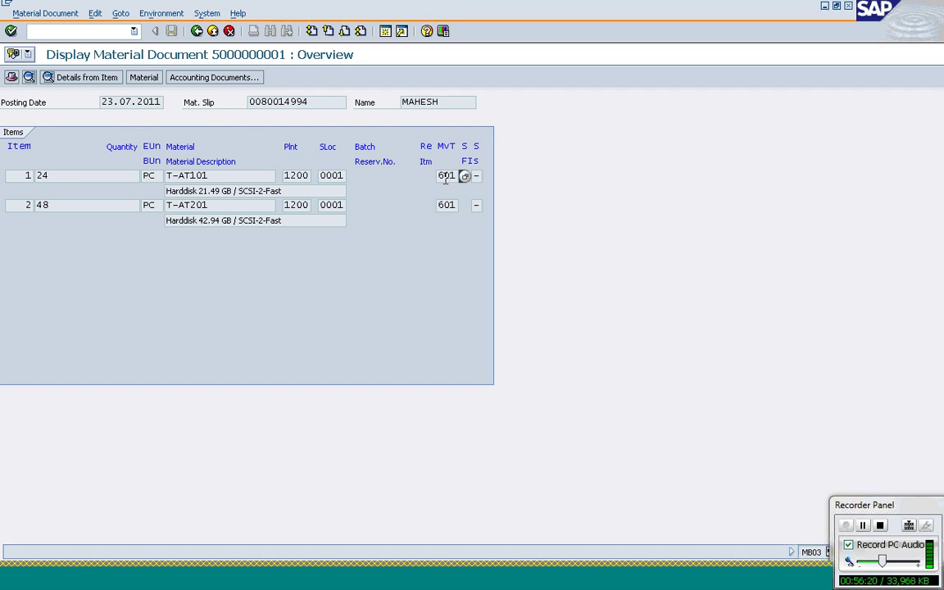
- Check item 1's material and the material slip reference in the document header, and go back from the material document
left_click(233, 175)
left_click_drag(264, 101, 326, 116)
left_click(197, 32)
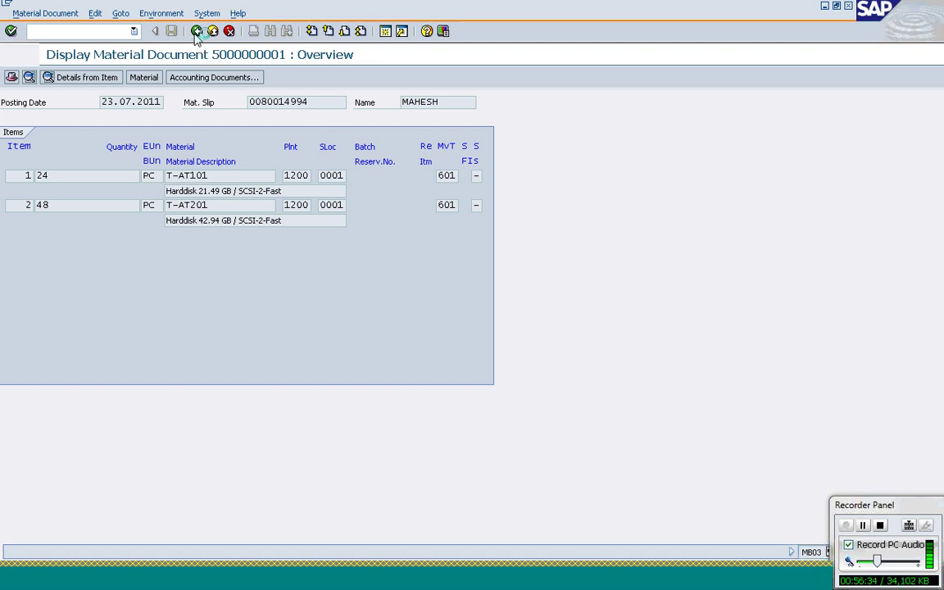